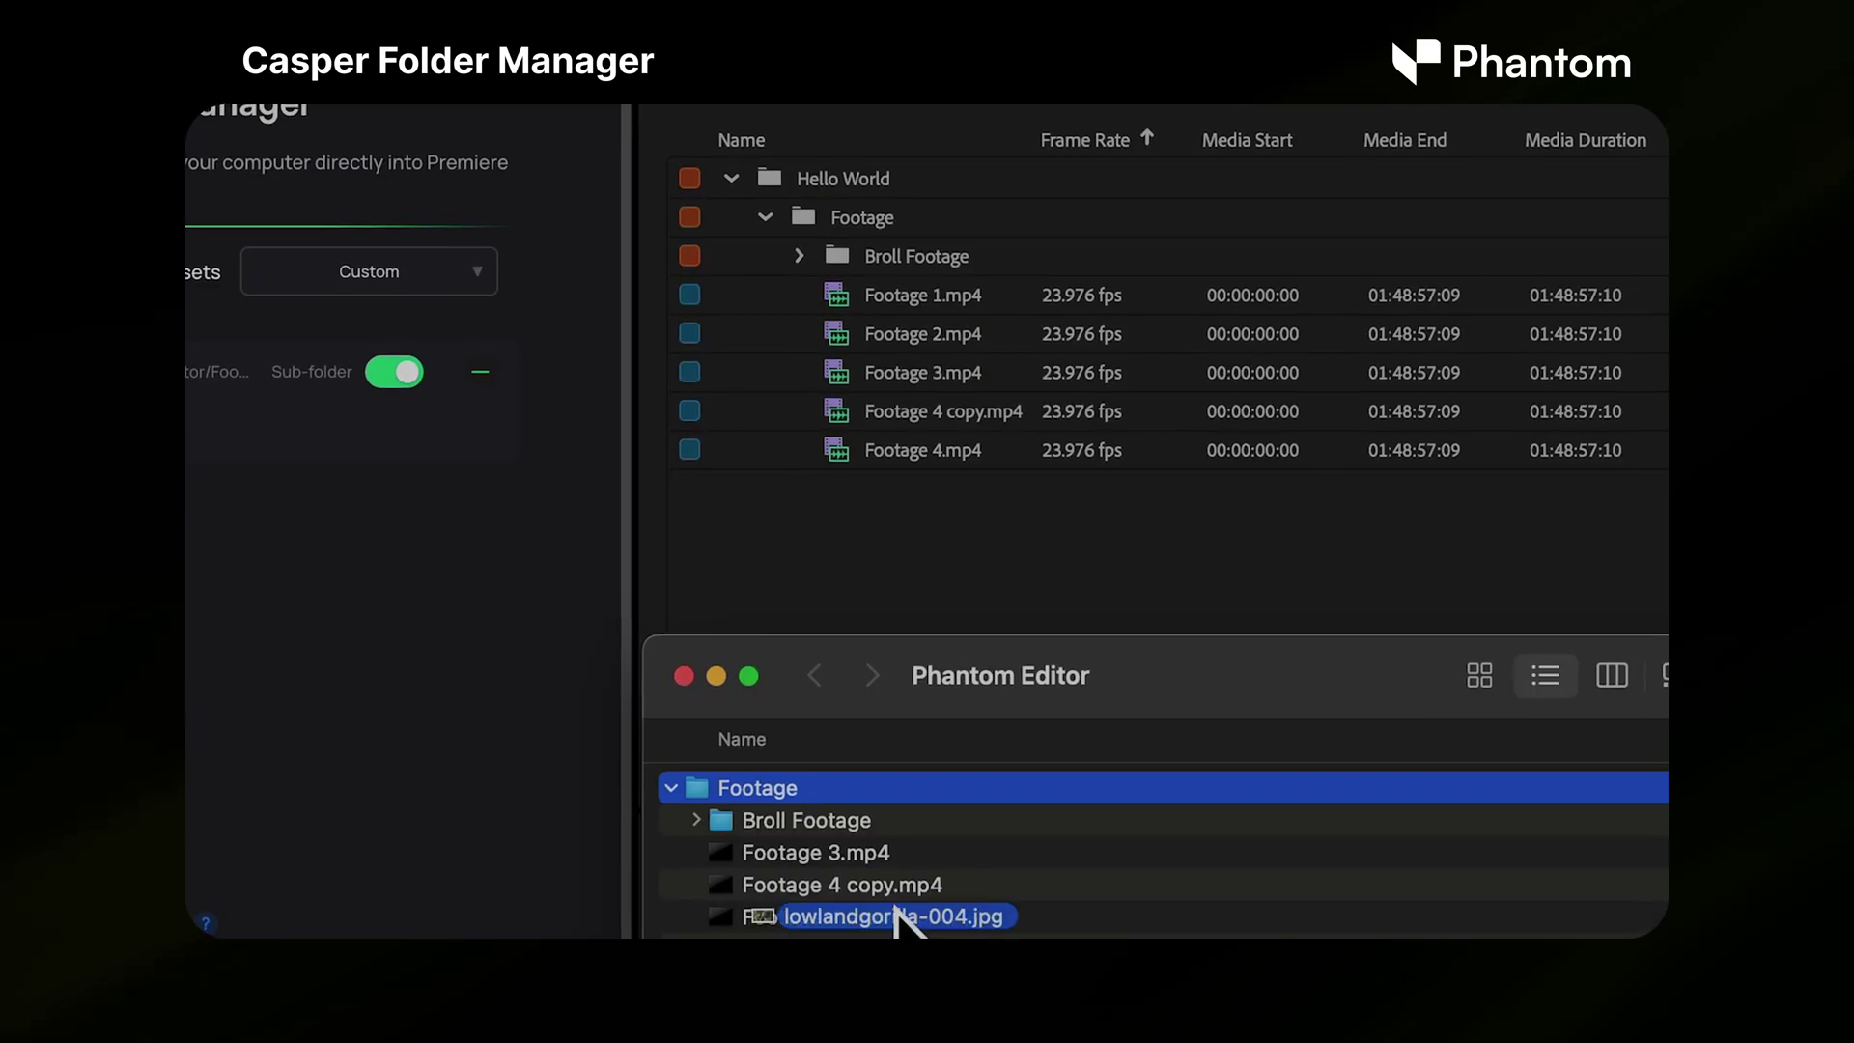
# Step: Open the Smooth Text Animation sequence with the green Background clip on V1
pyautogui.moveTo(902, 903); pyautogui.dragTo(945, 886)
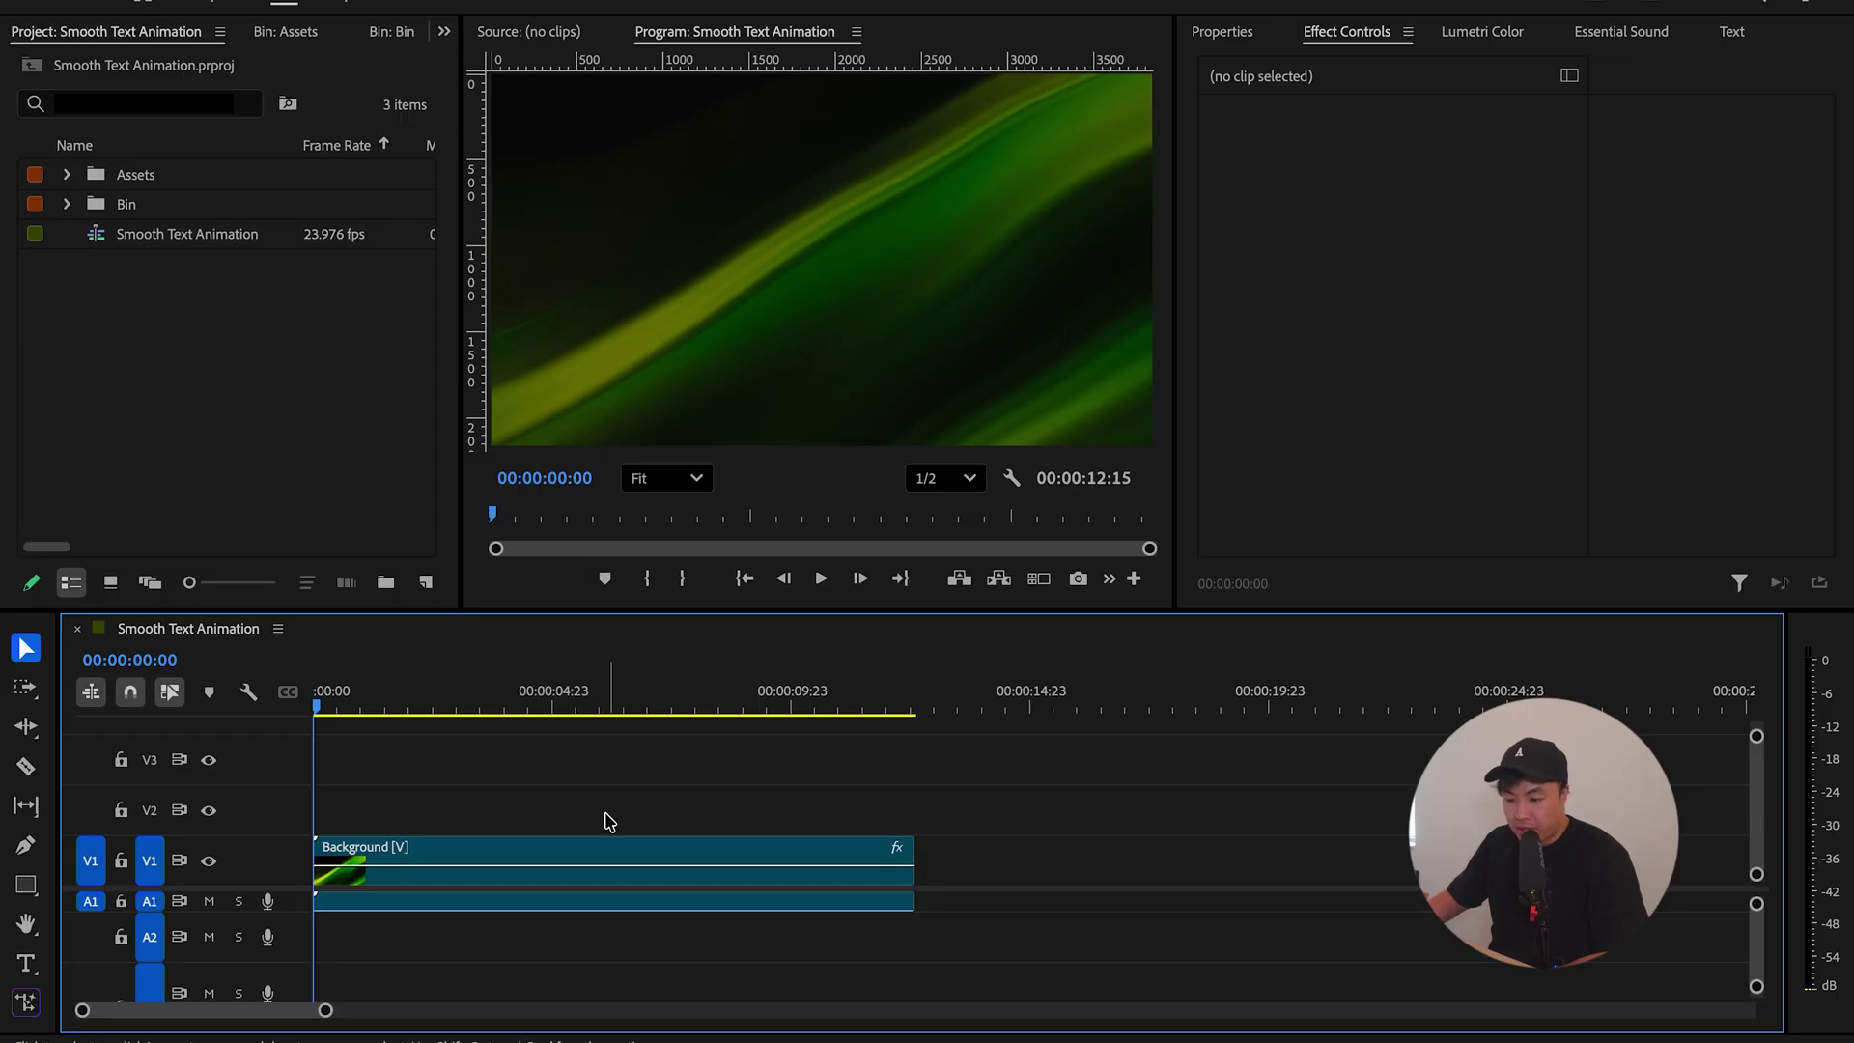
# Step: Add the title 'Welcome to the Phantom Youtube Channel' over the green background
pyautogui.press('t')
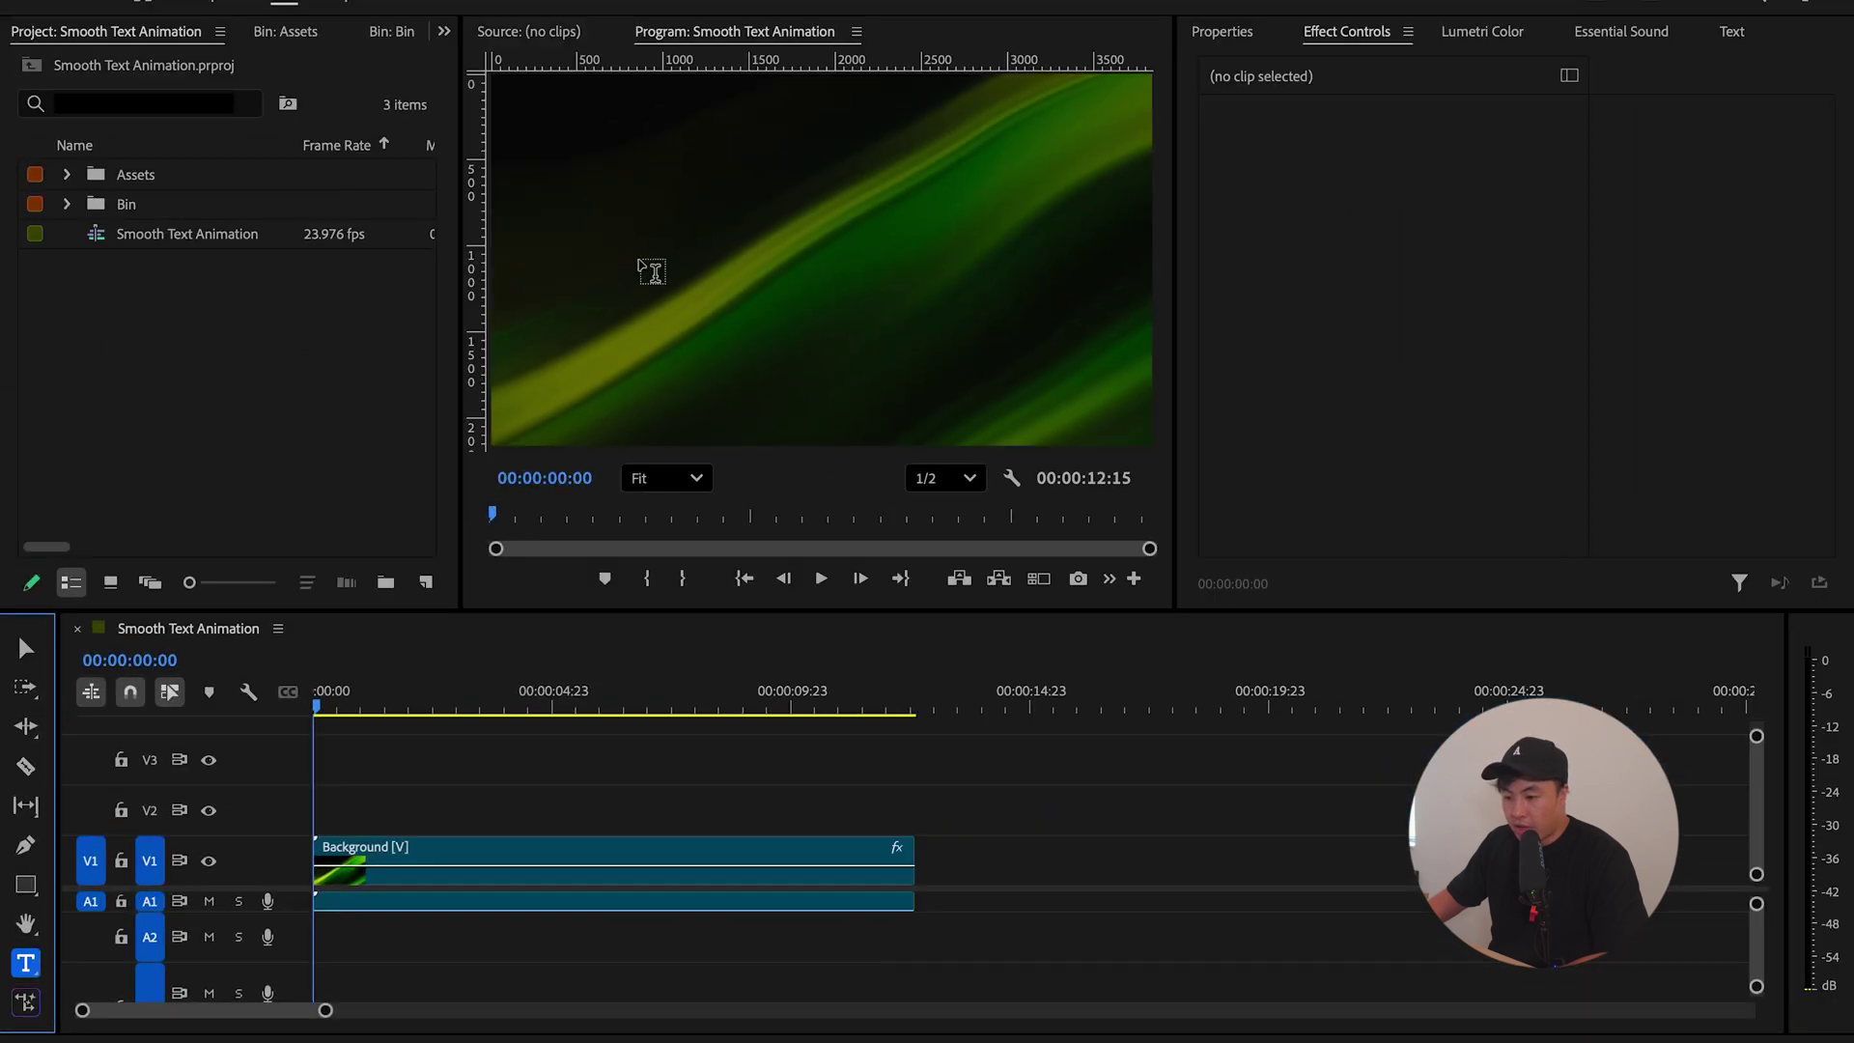
pyautogui.click(637, 256)
pyautogui.write('Welcome to')
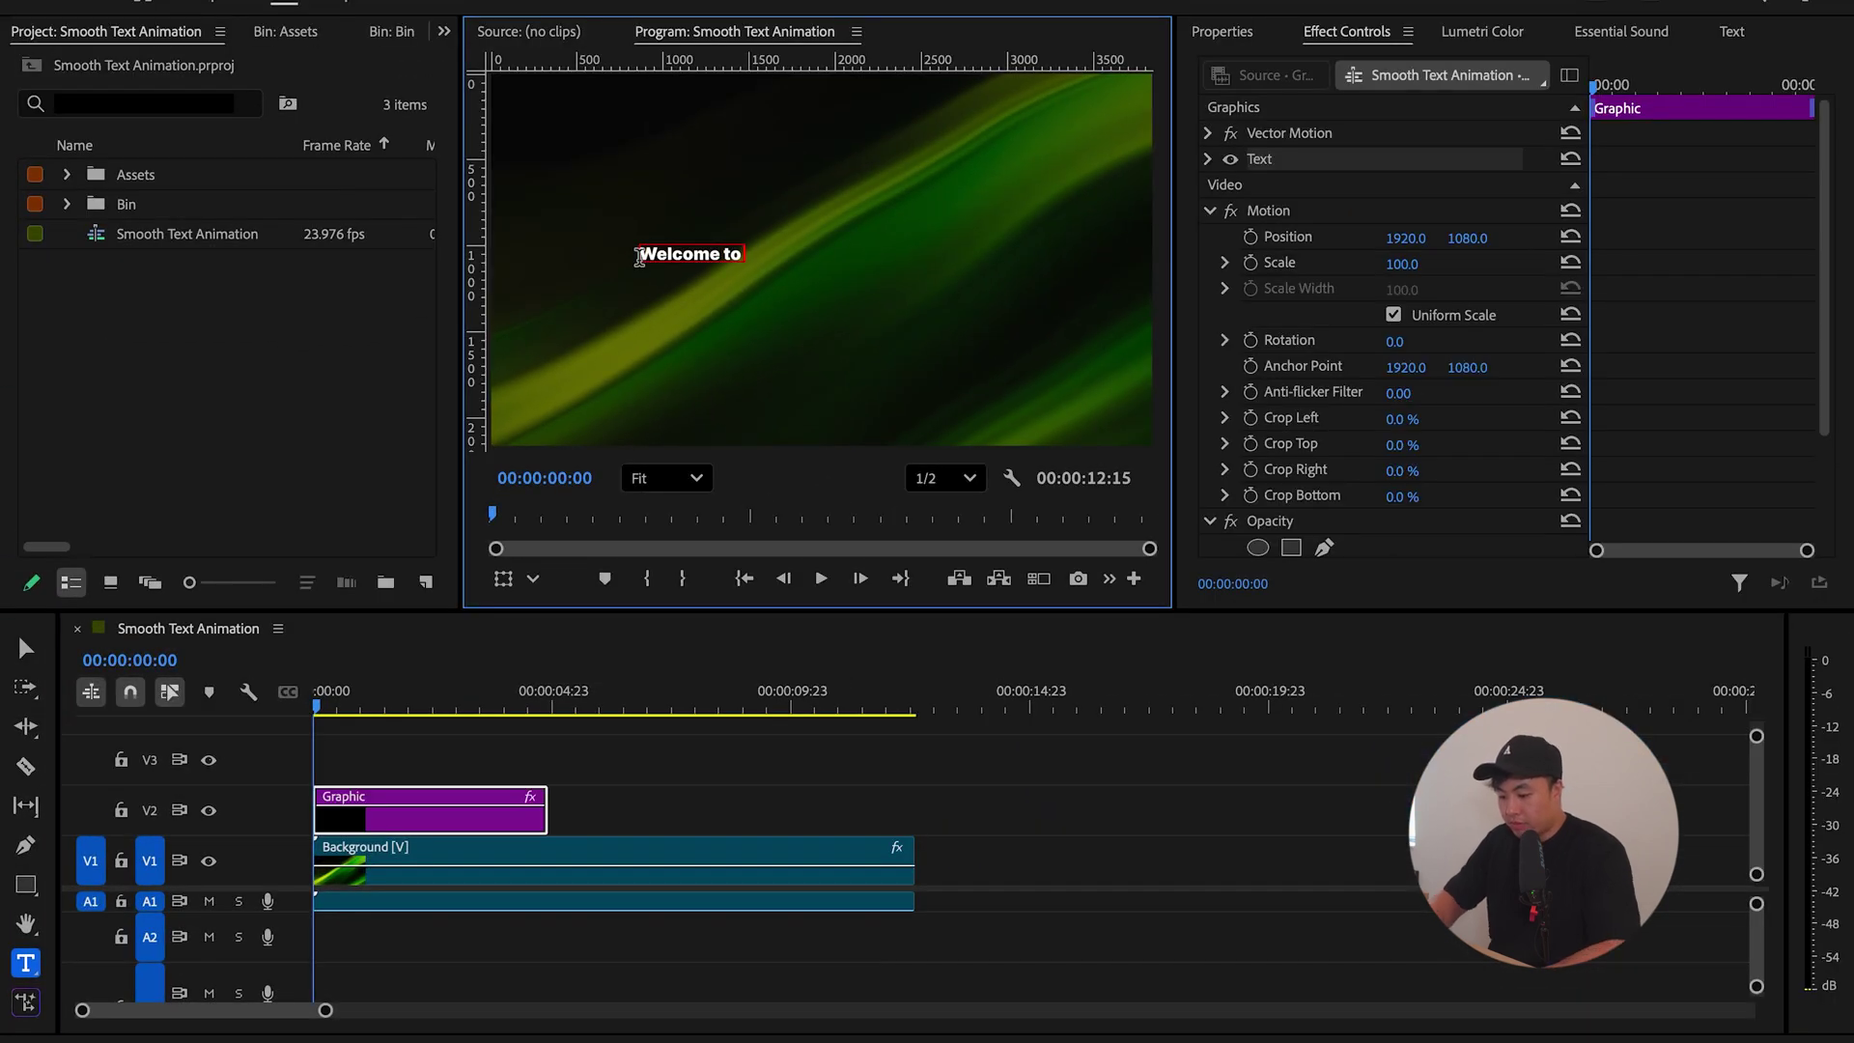
pyautogui.write(' the Phantom Youtube Channel')
pyautogui.press('Escape')
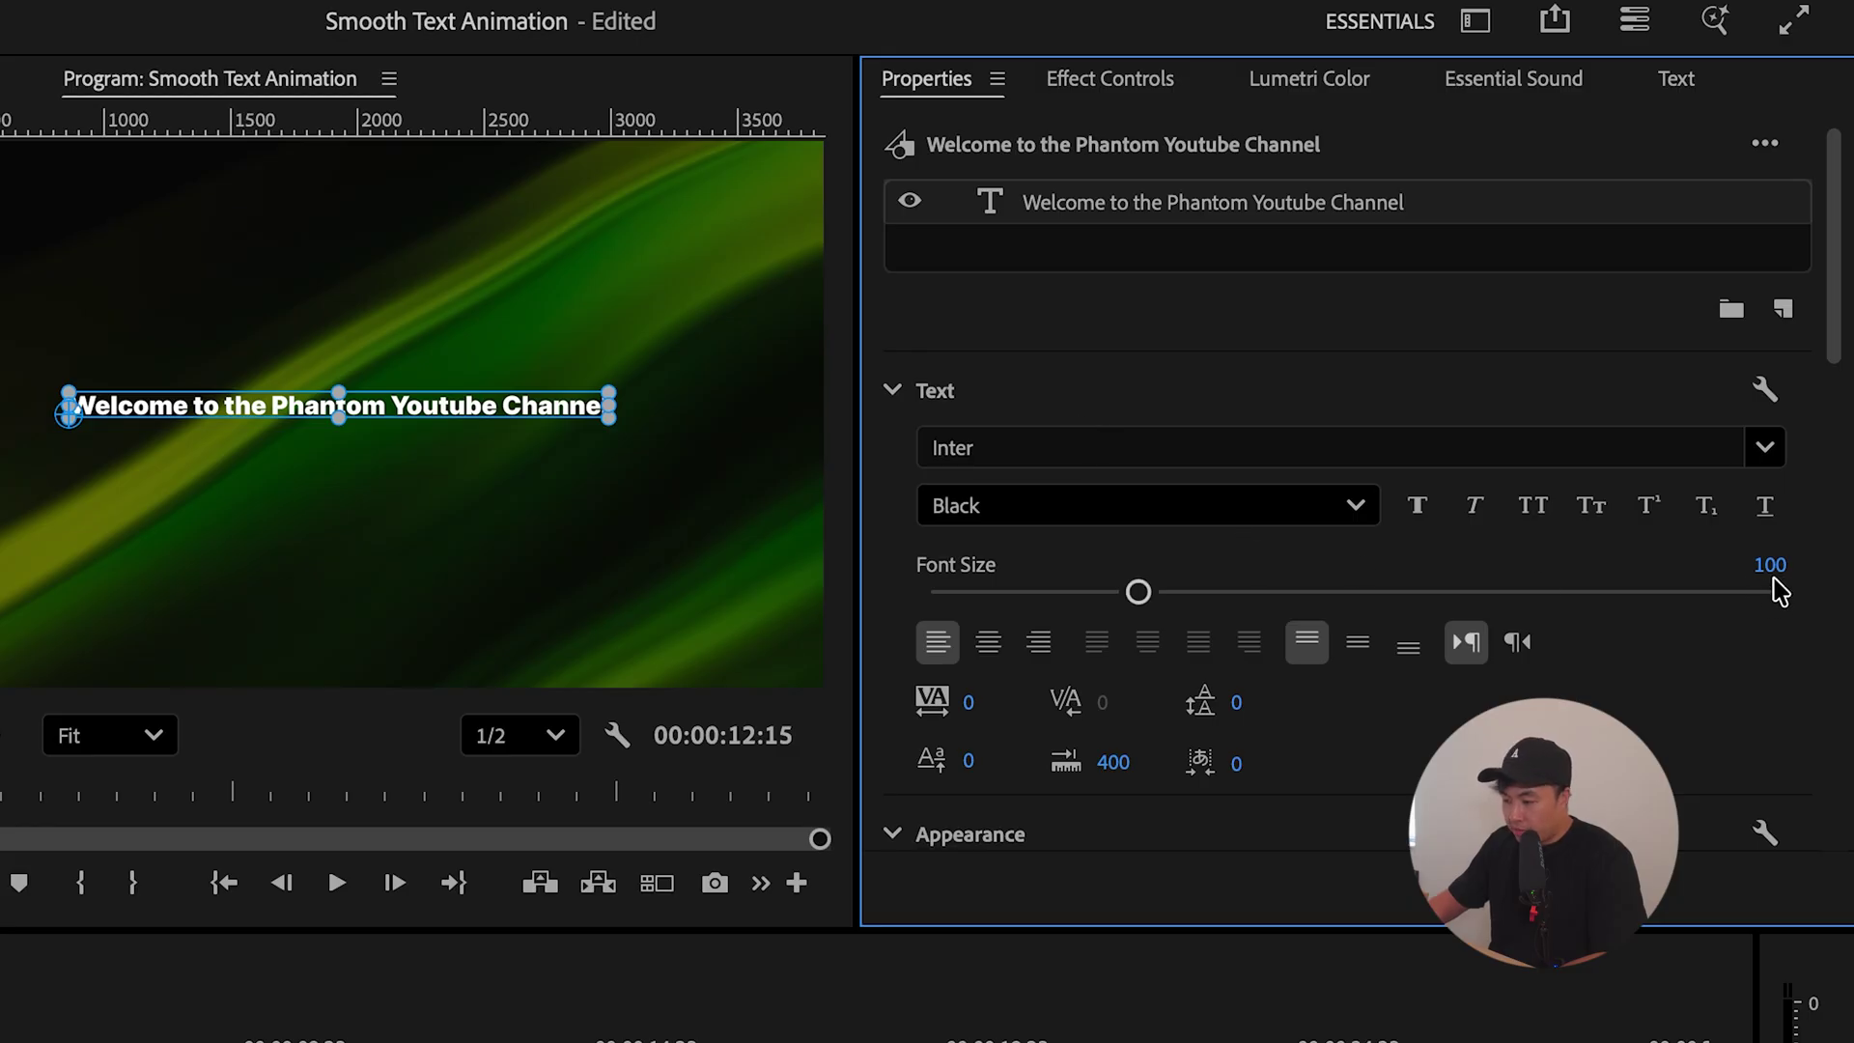
# Step: Centre the title vertically in the frame
pyautogui.scroll(-10, 1835, 367)
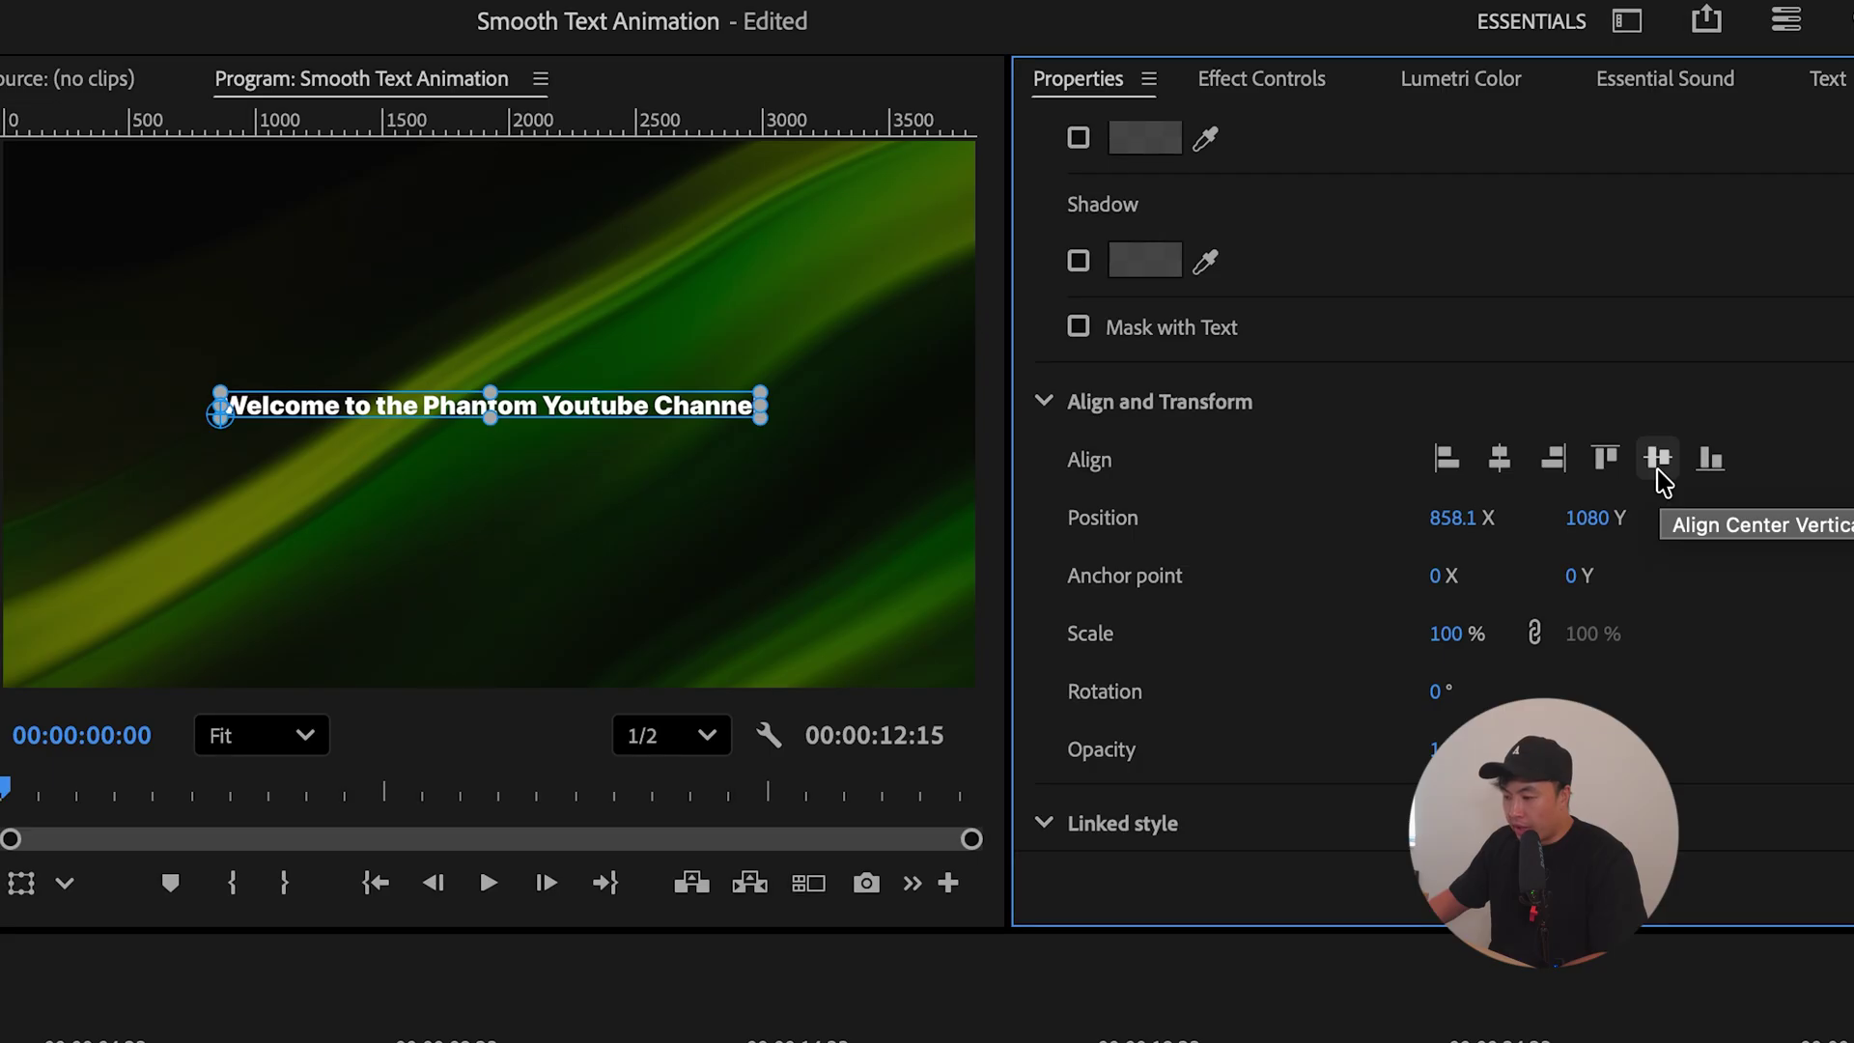
pyautogui.click(1659, 459)
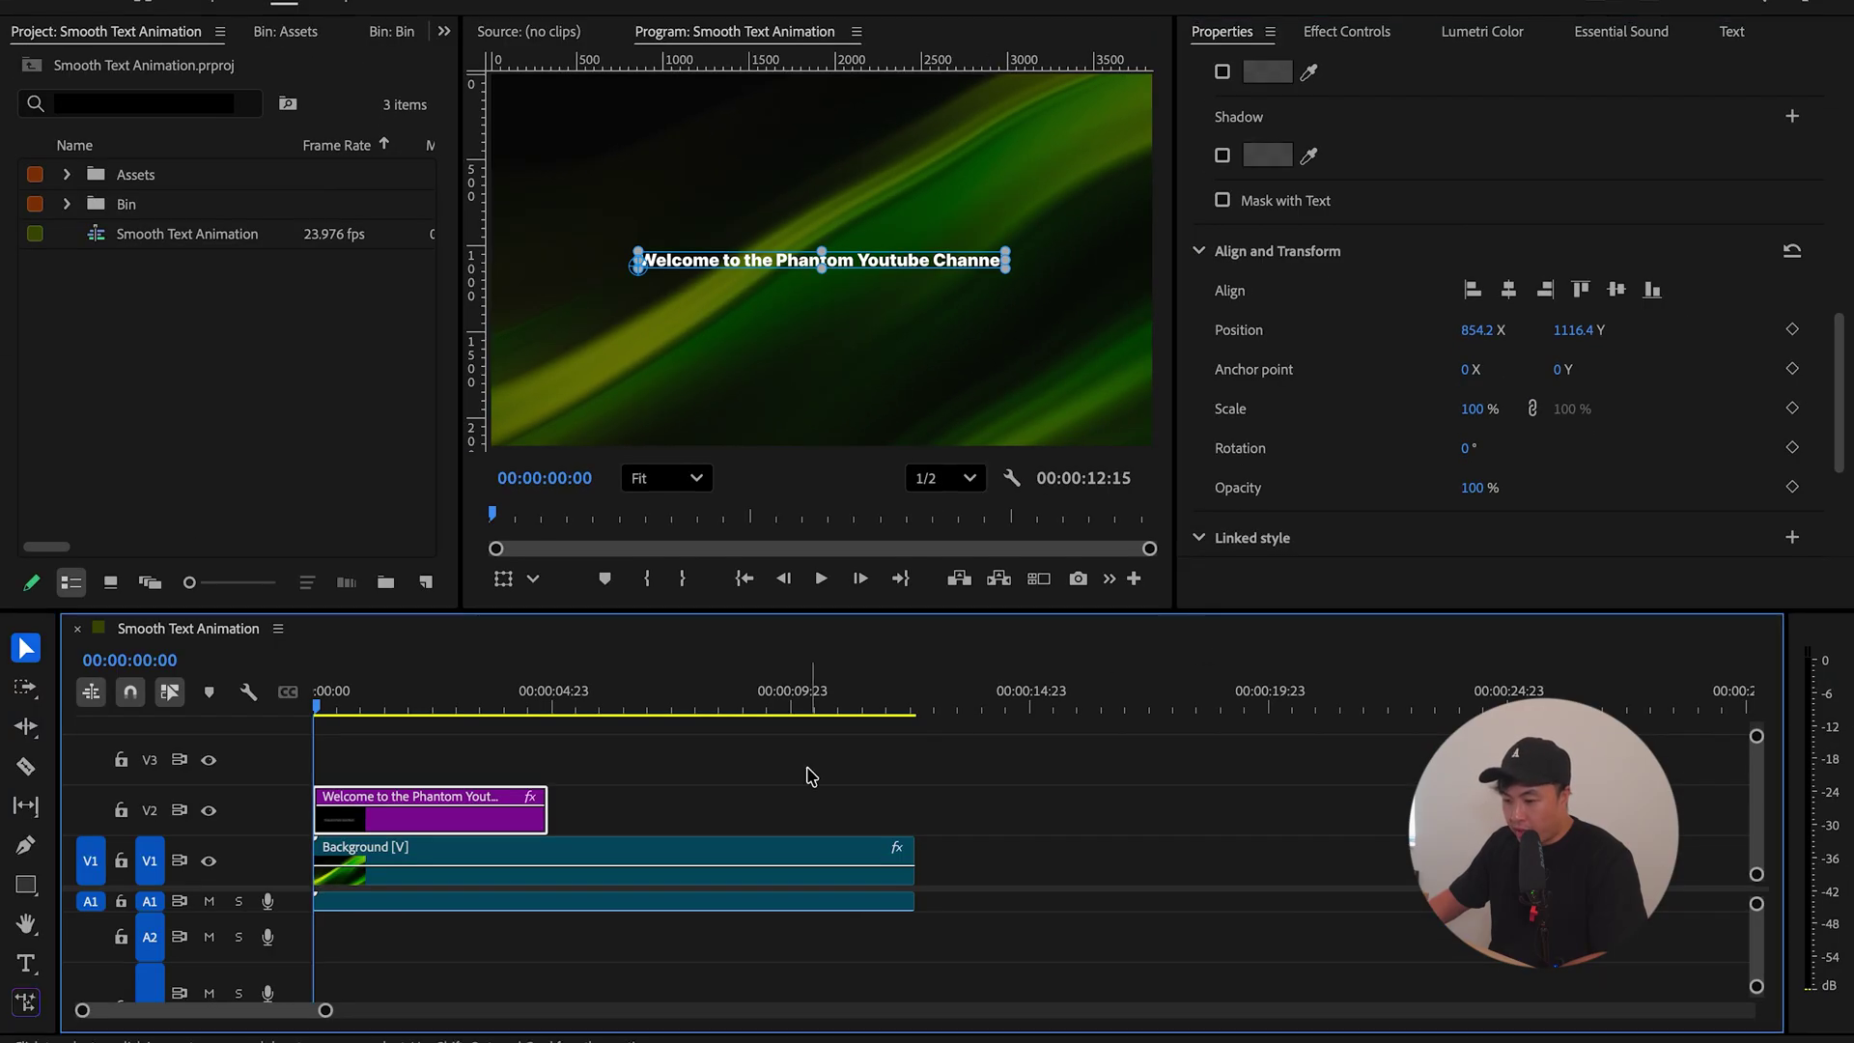
pyautogui.hotkey('shift', '7')
pyautogui.click(184, 70)
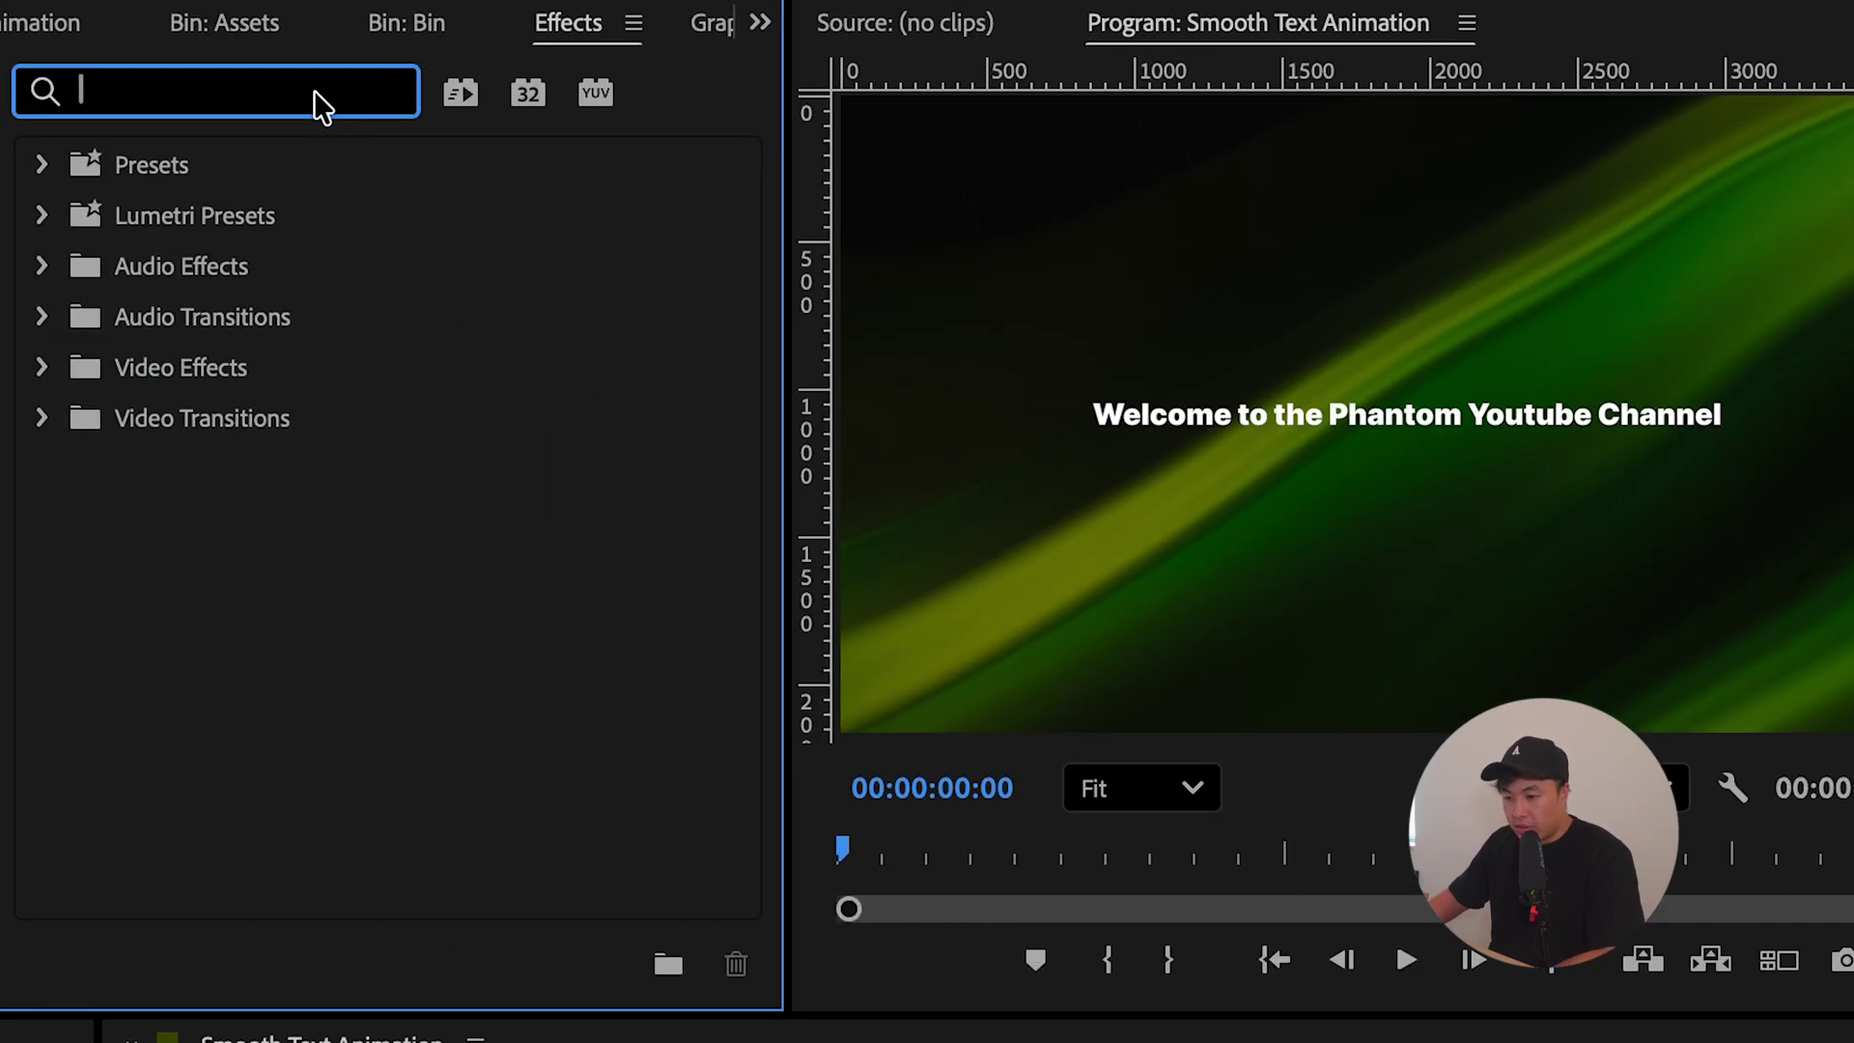
# Step: Apply FI: Text Animator to the title clip's start and lengthen it to 00:00:01:18
pyautogui.write('text')
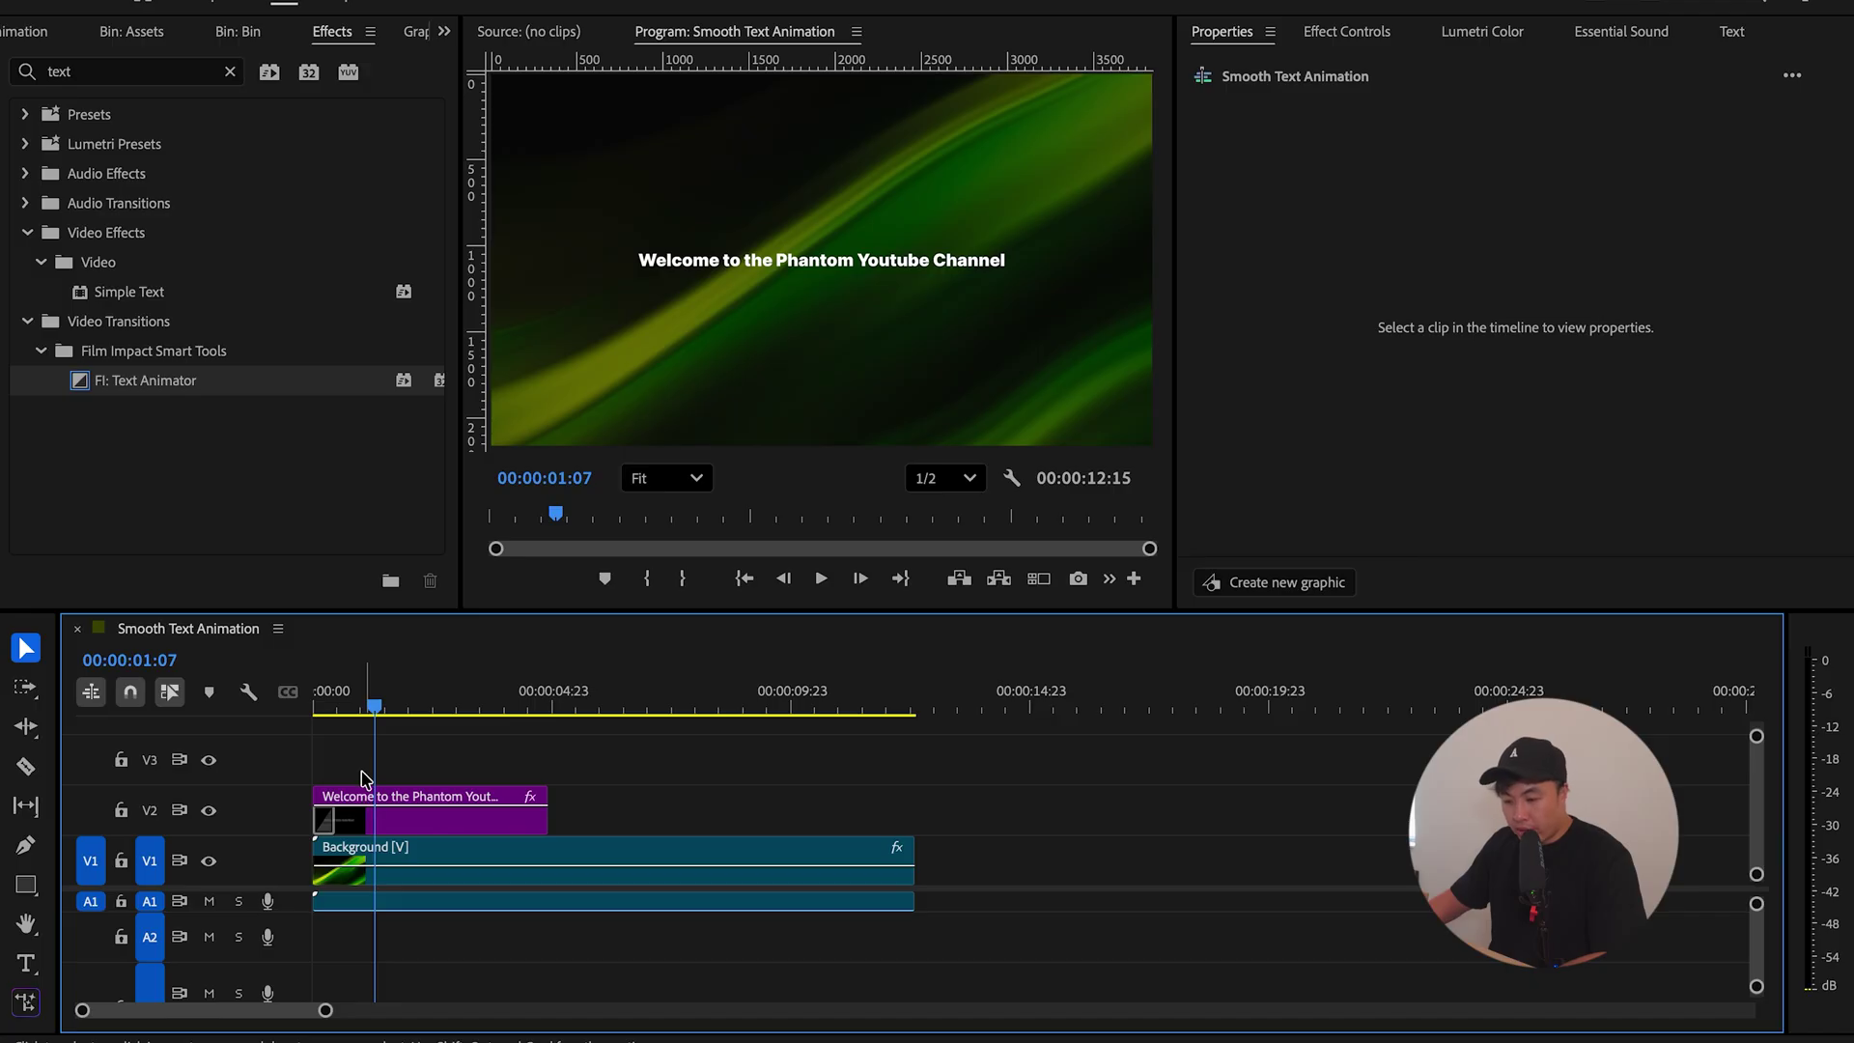
pyautogui.scroll(4, 336, 827)
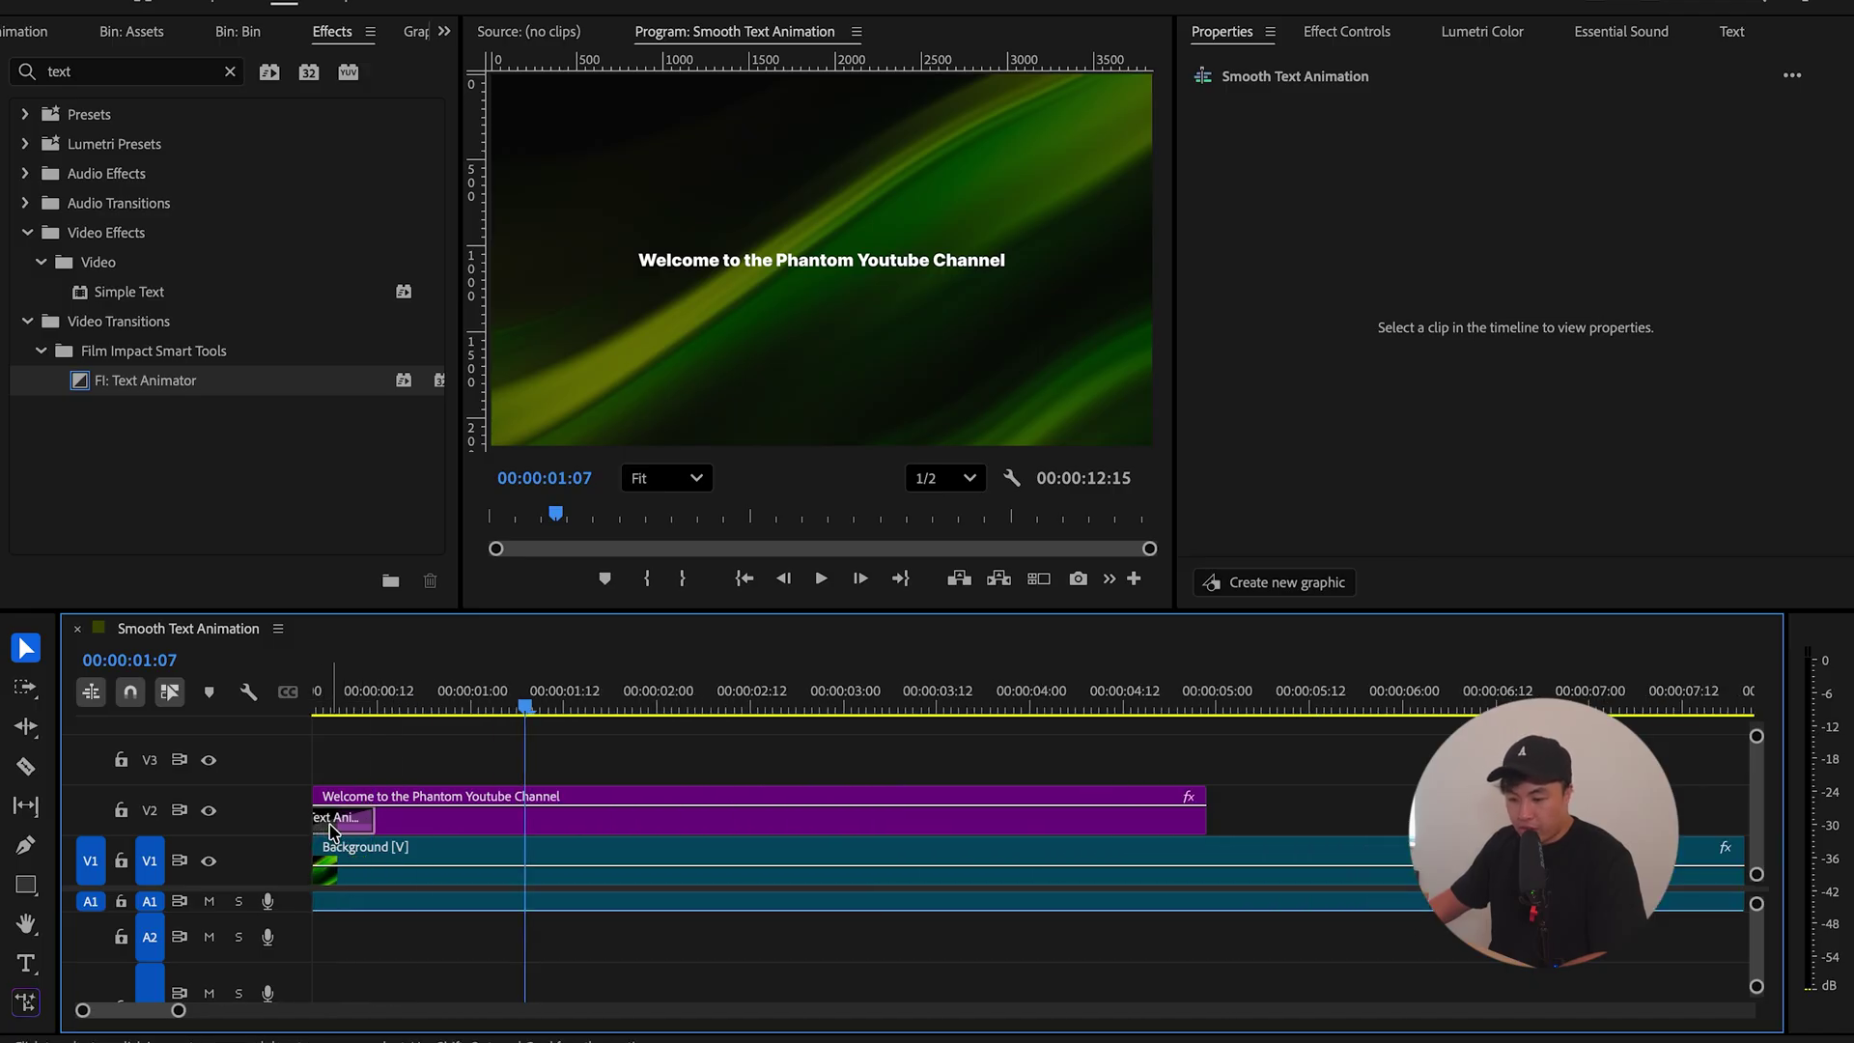
pyautogui.scroll(-2, 338, 829)
pyautogui.moveTo(361, 820); pyautogui.dragTo(481, 819)
# Step: Set the transition to the Fade preset with ending Push Position 50, then preview it
pyautogui.click(954, 74)
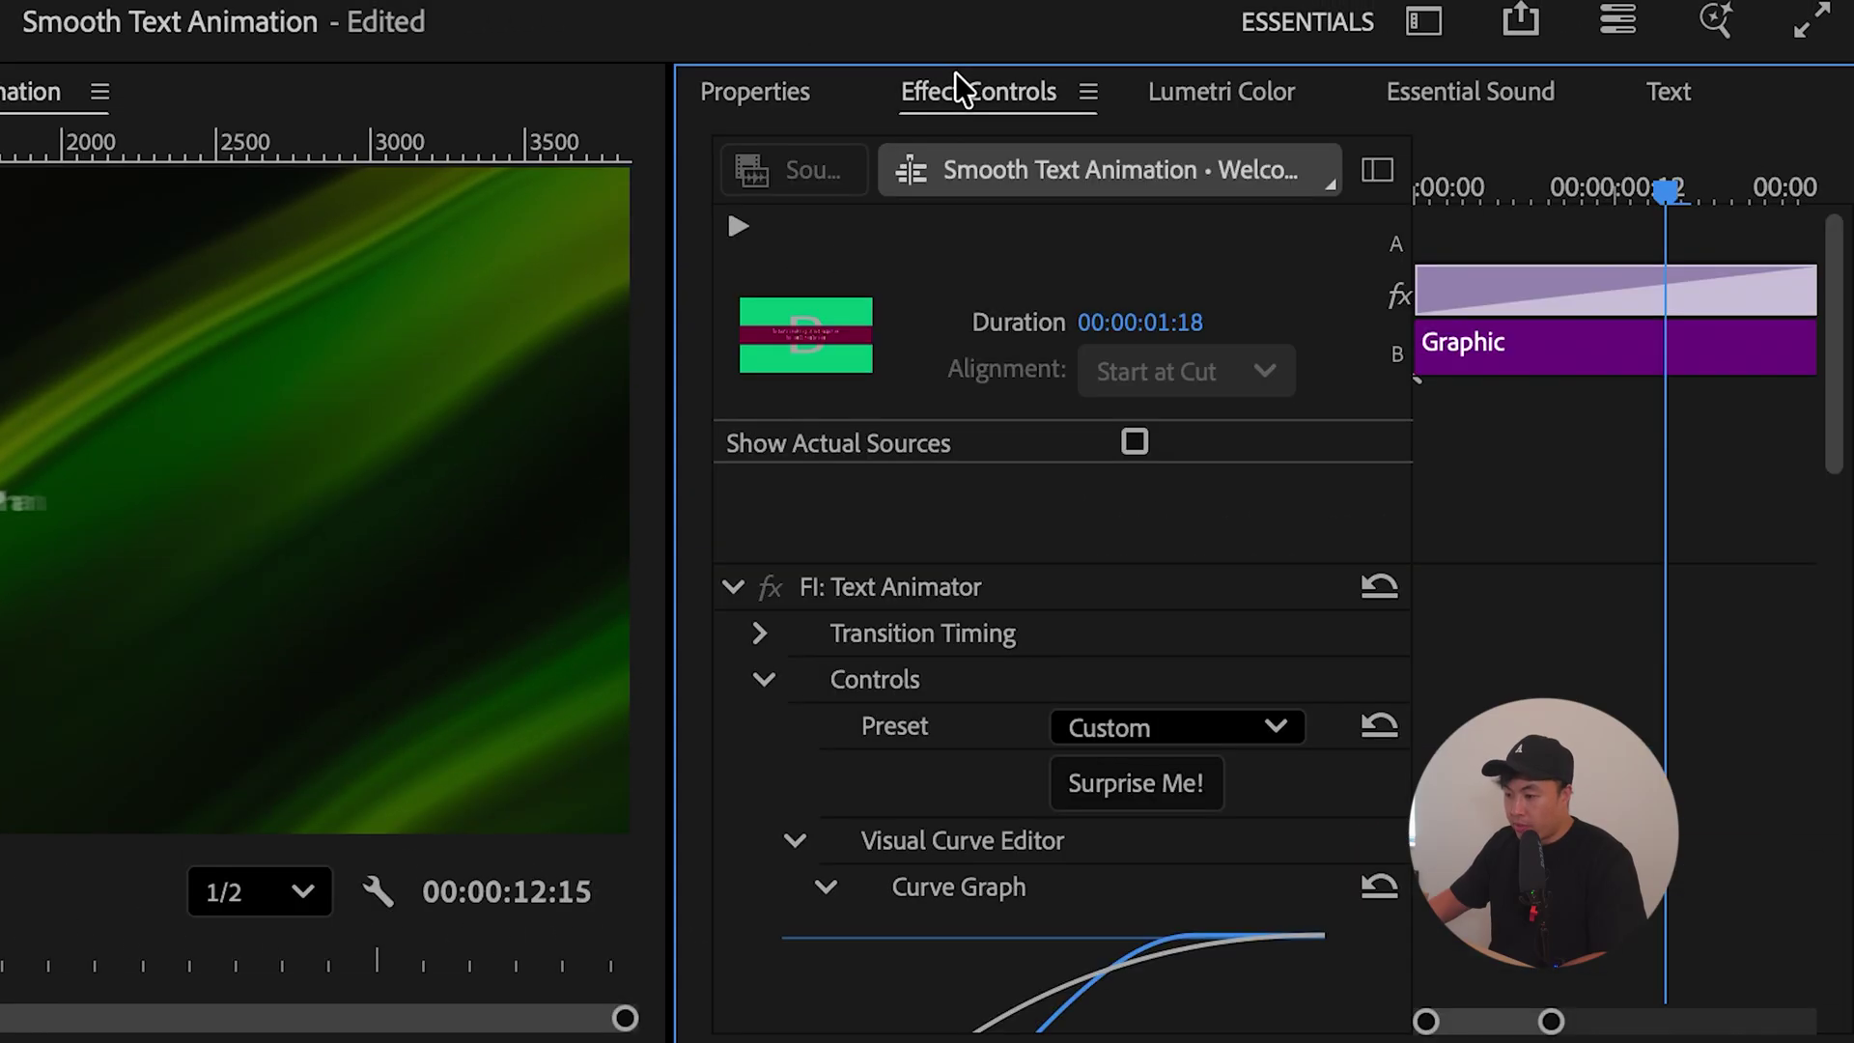
pyautogui.moveTo(1838, 396); pyautogui.dragTo(1840, 456)
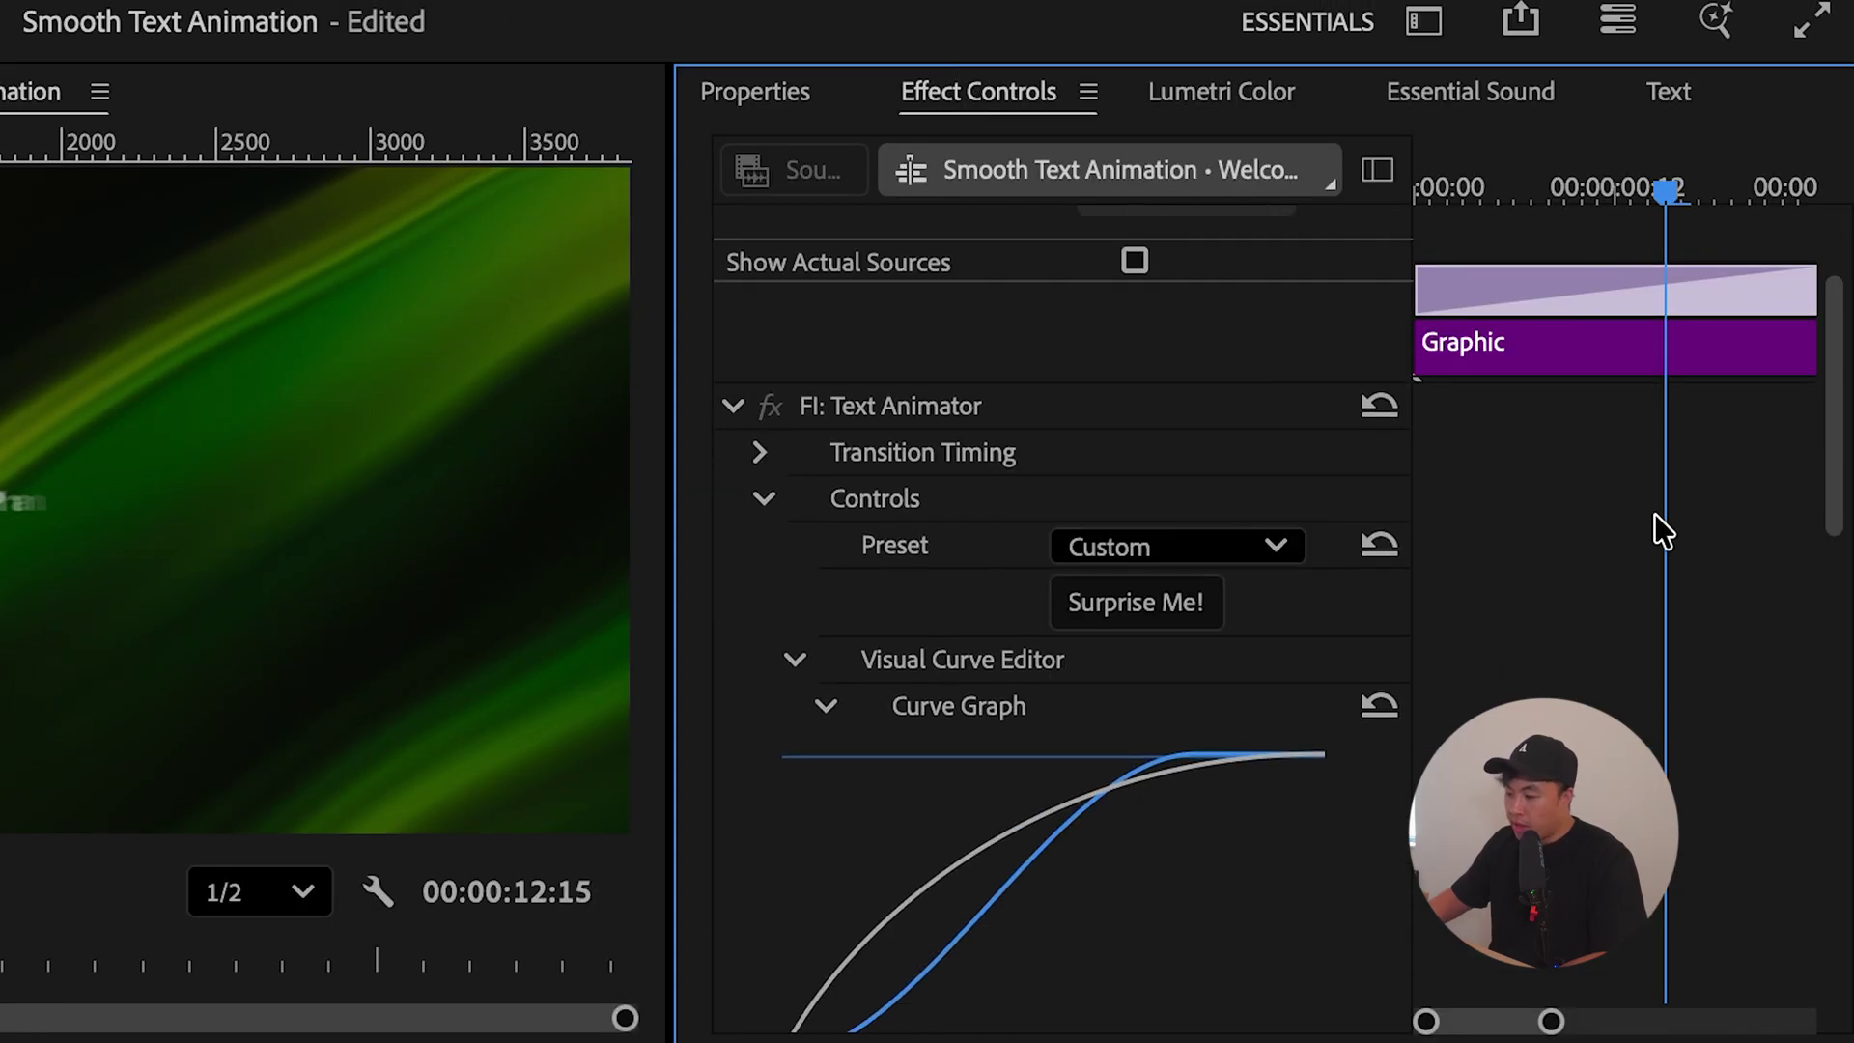
pyautogui.click(1203, 553)
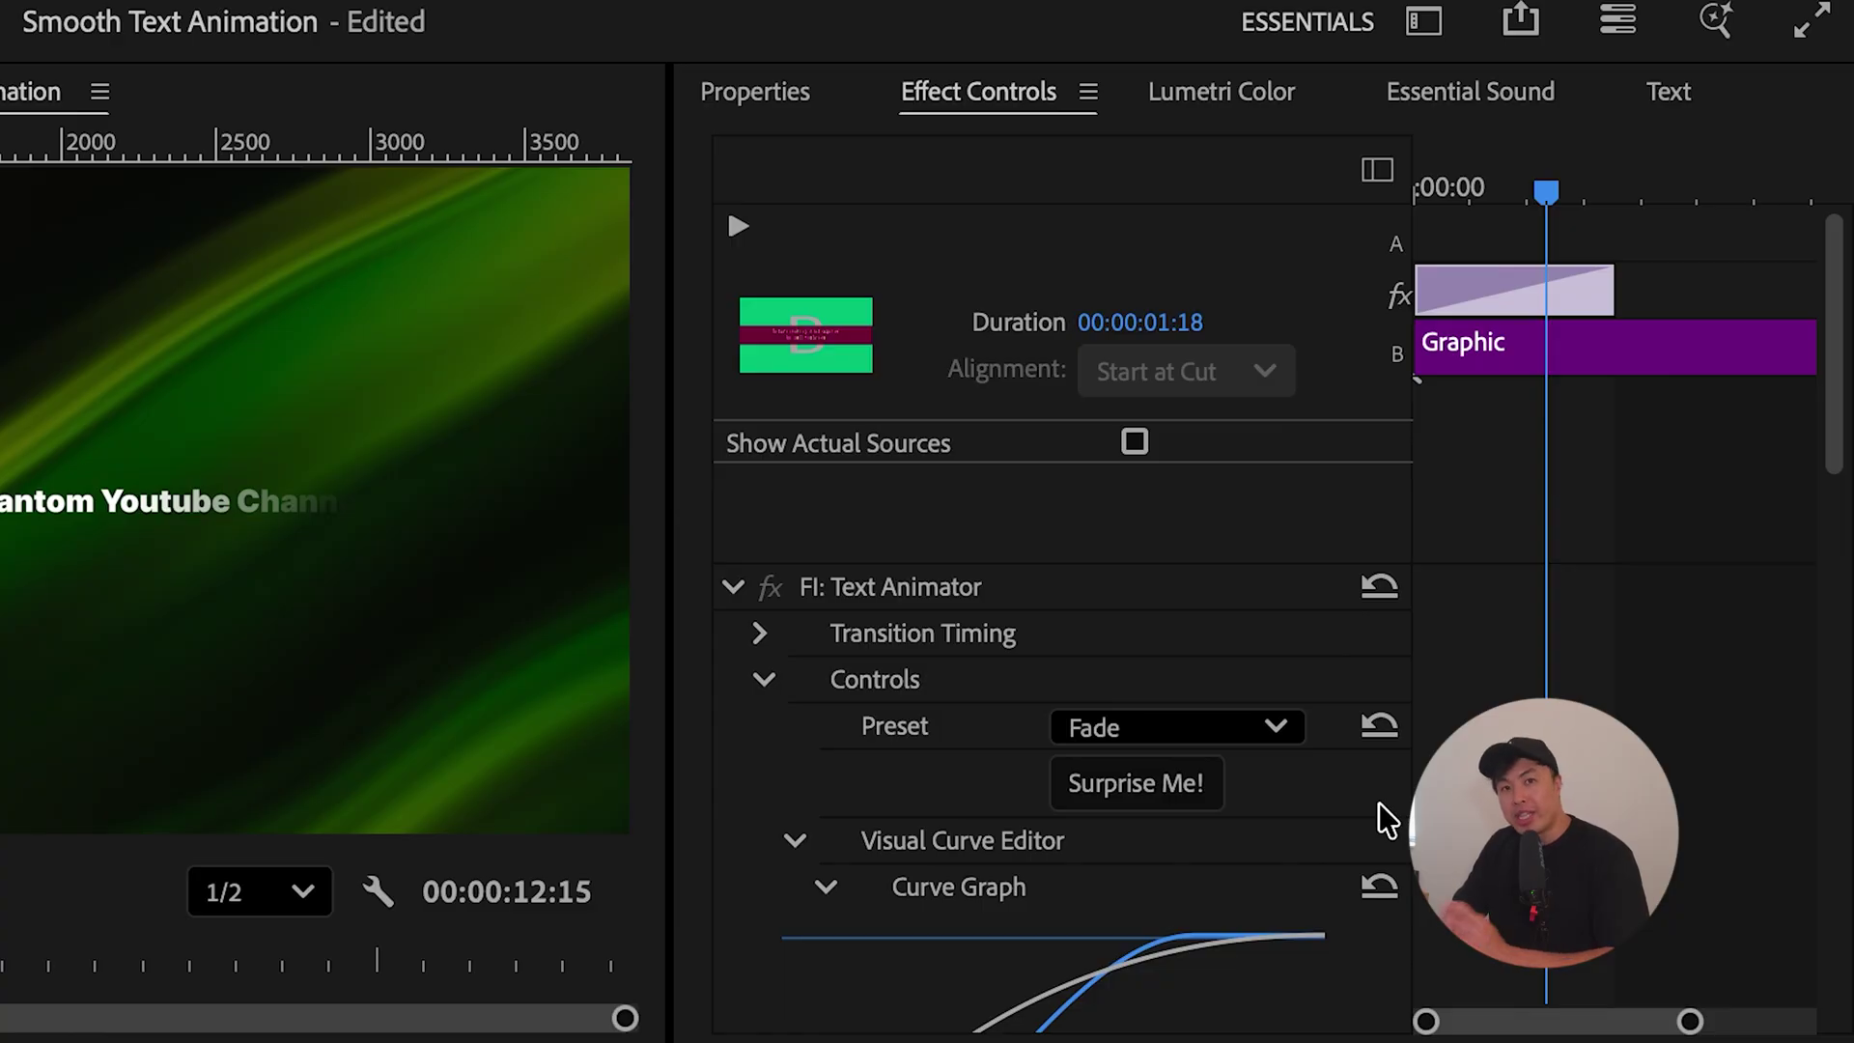
pyautogui.moveTo(1834, 367); pyautogui.dragTo(1794, 720)
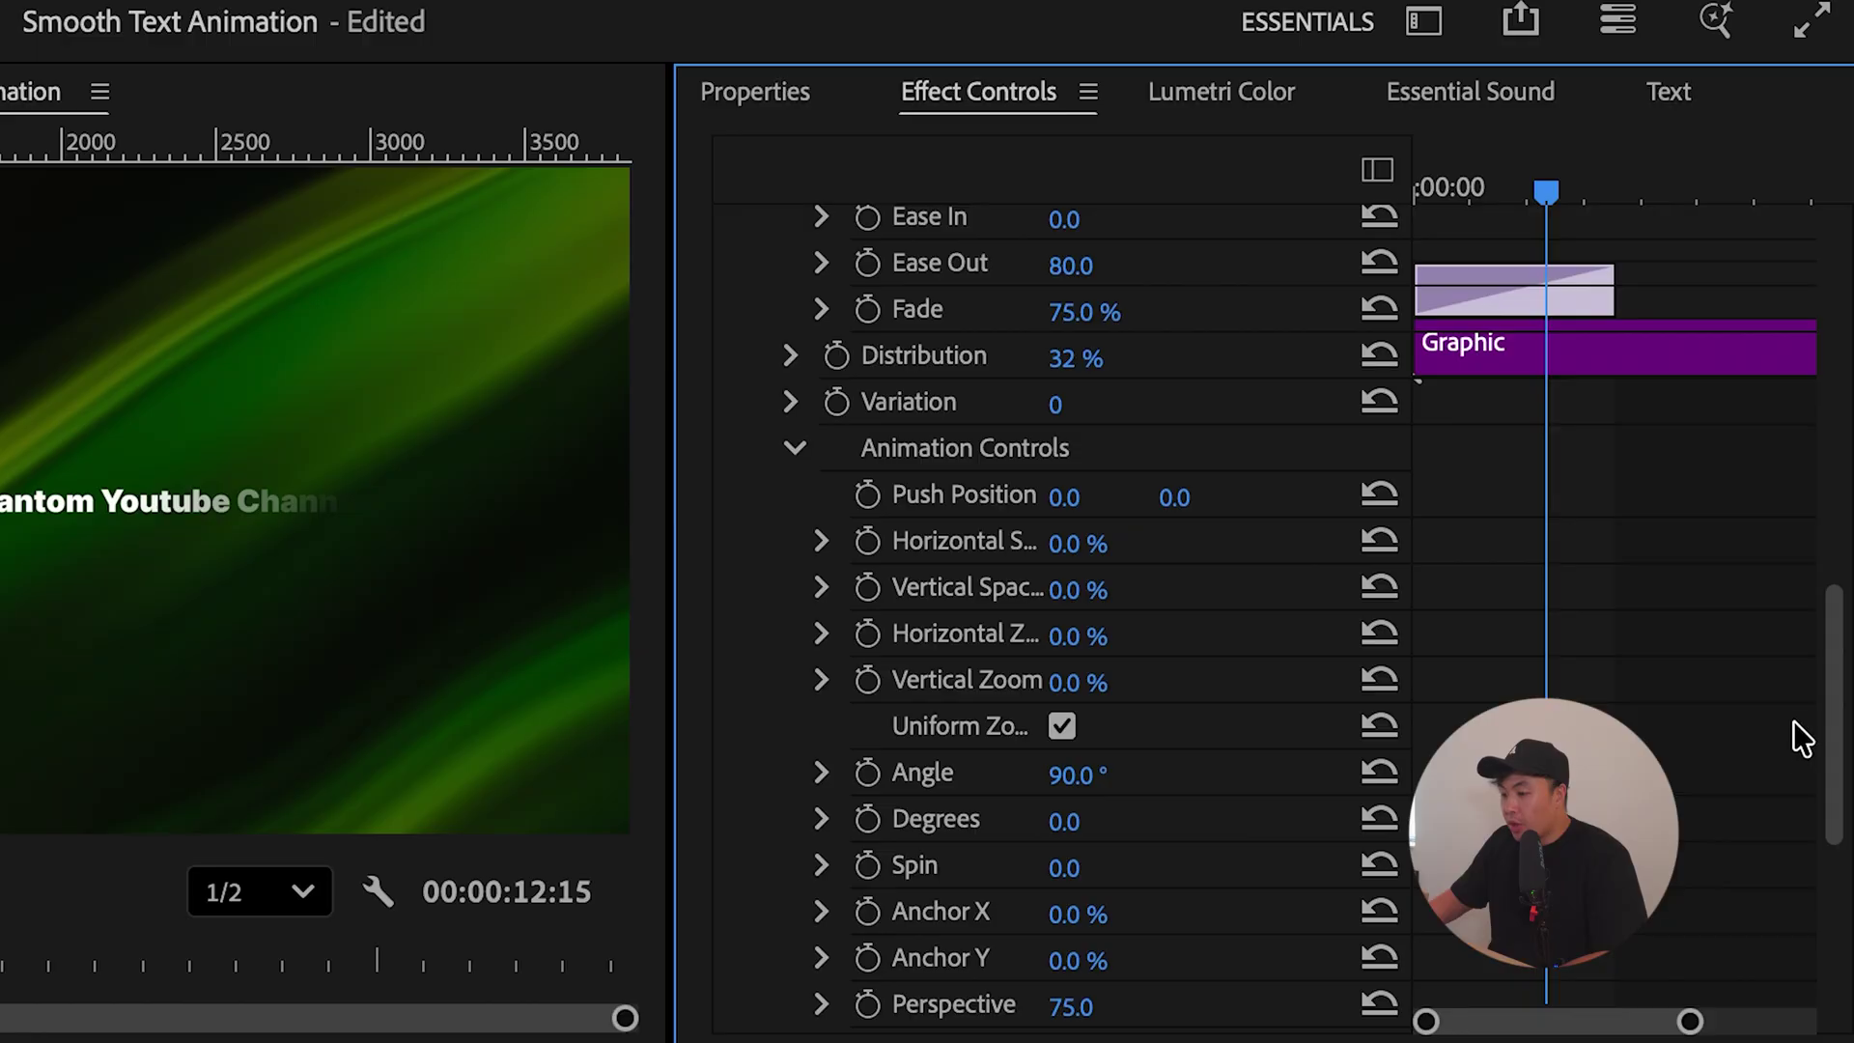
pyautogui.click(1179, 502)
pyautogui.write('5')
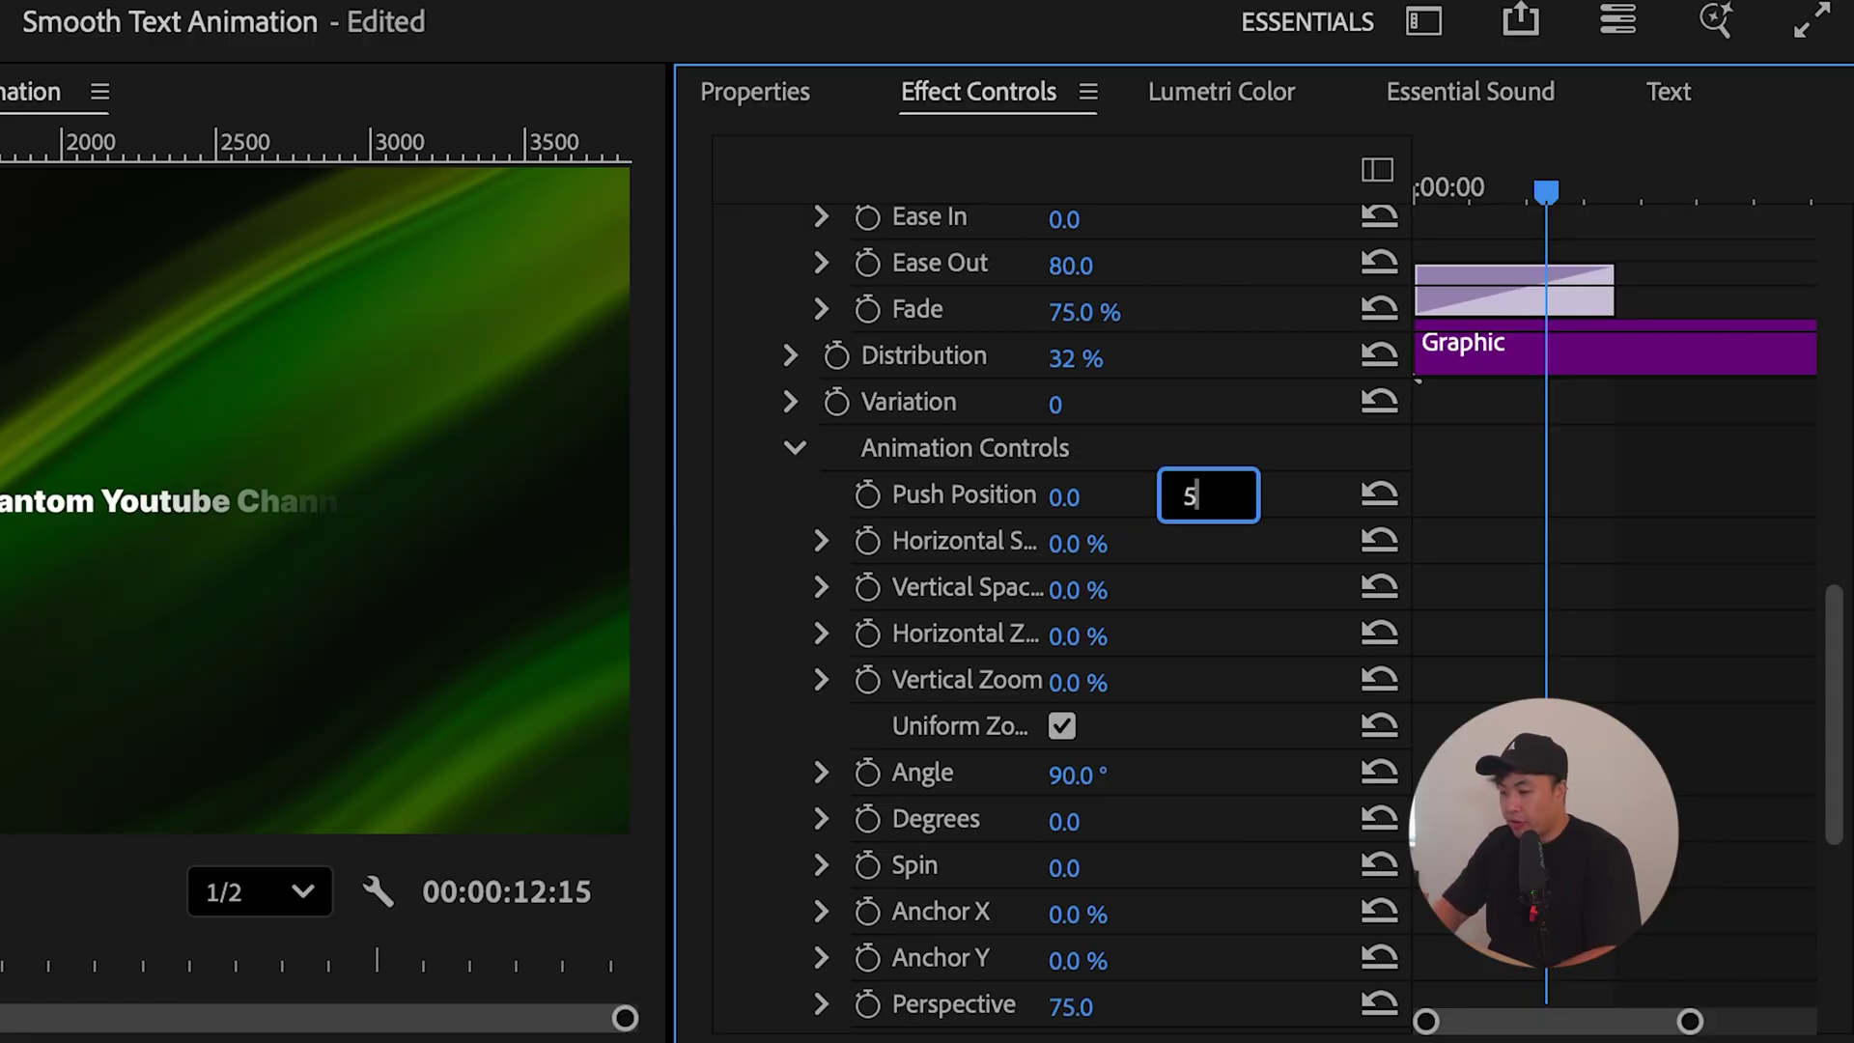
pyautogui.write('0')
pyautogui.press('Return')
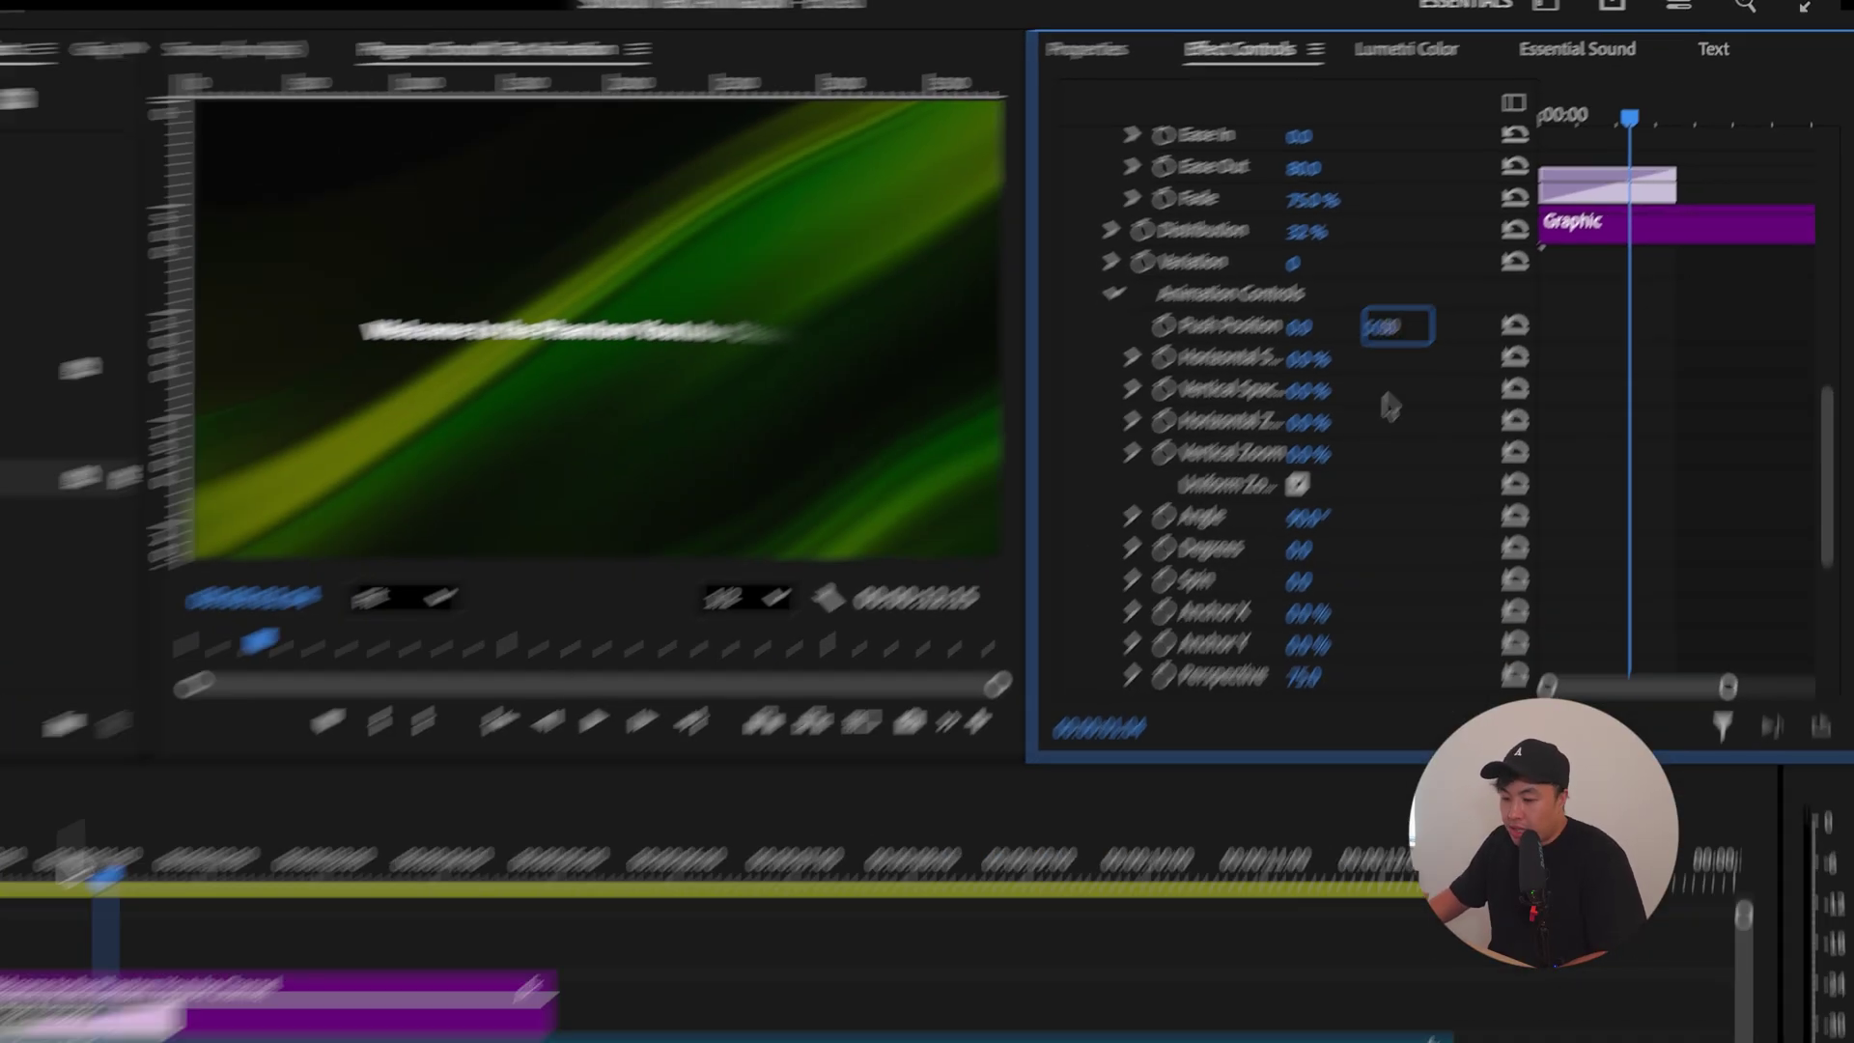
pyautogui.press('Home')
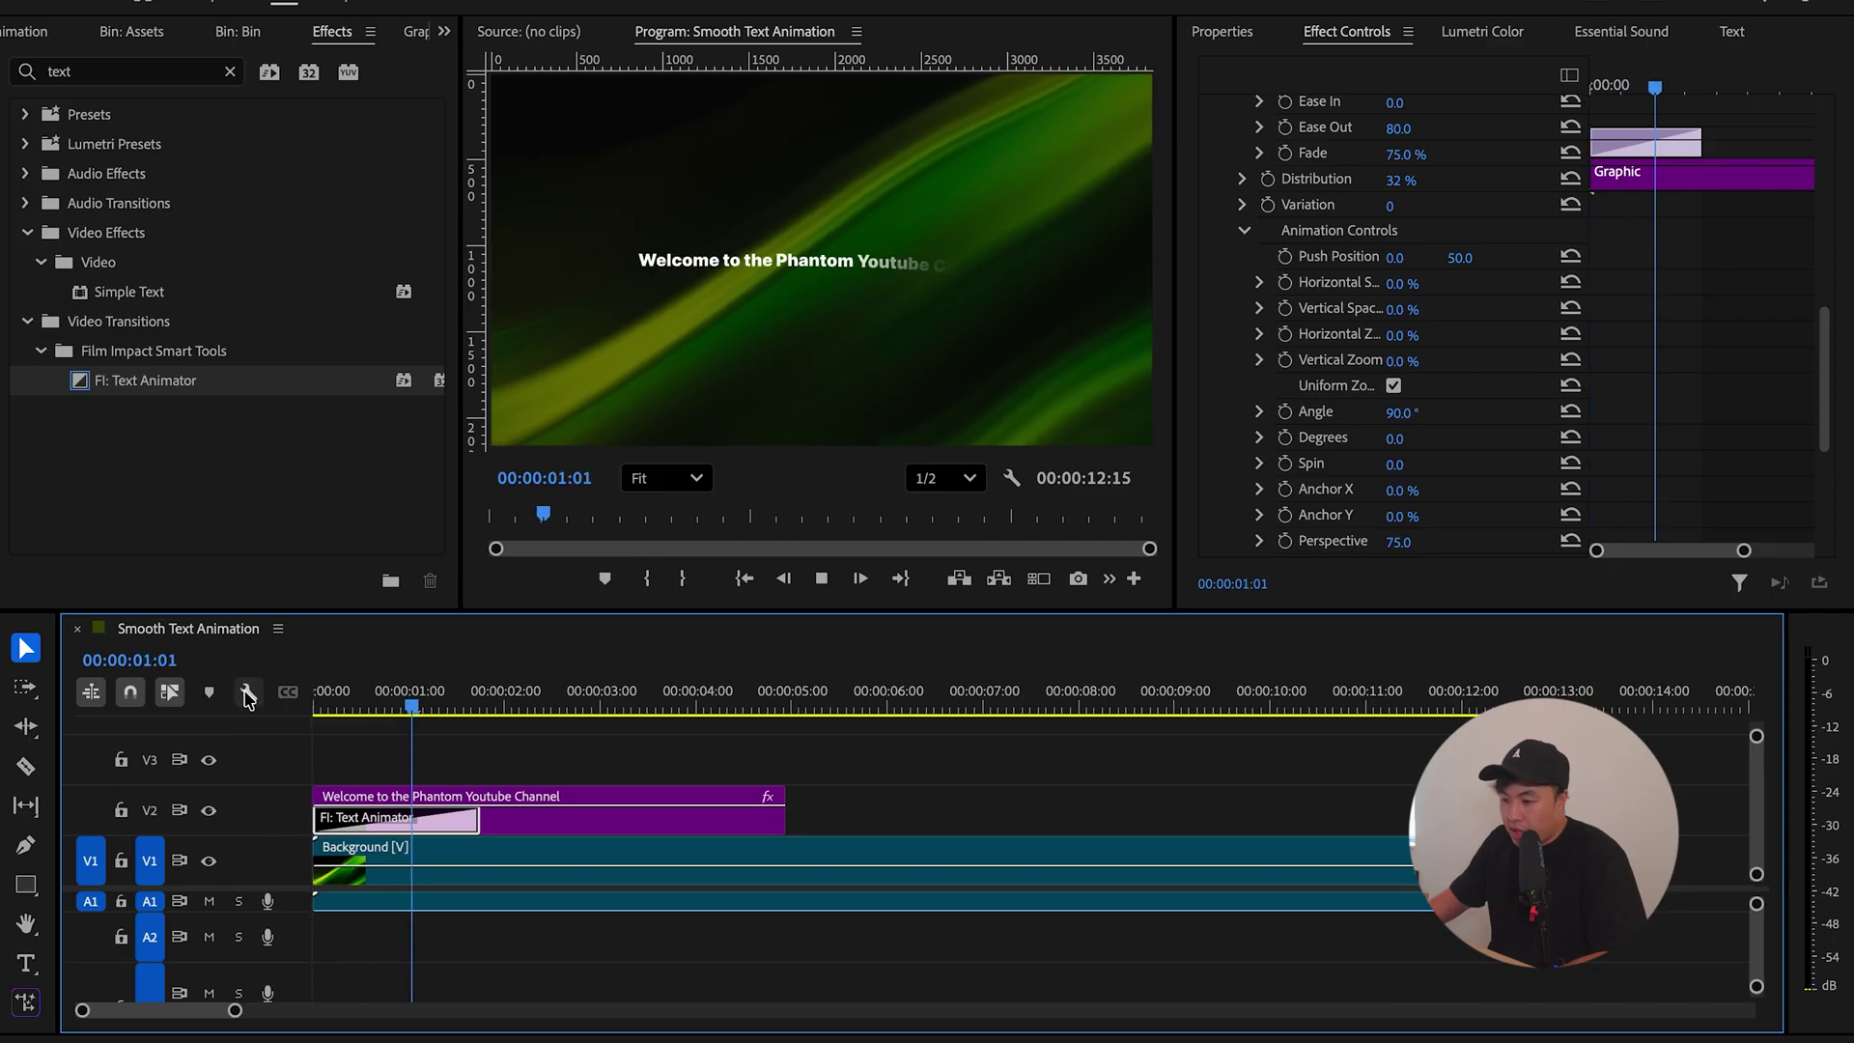
pyautogui.press('space')
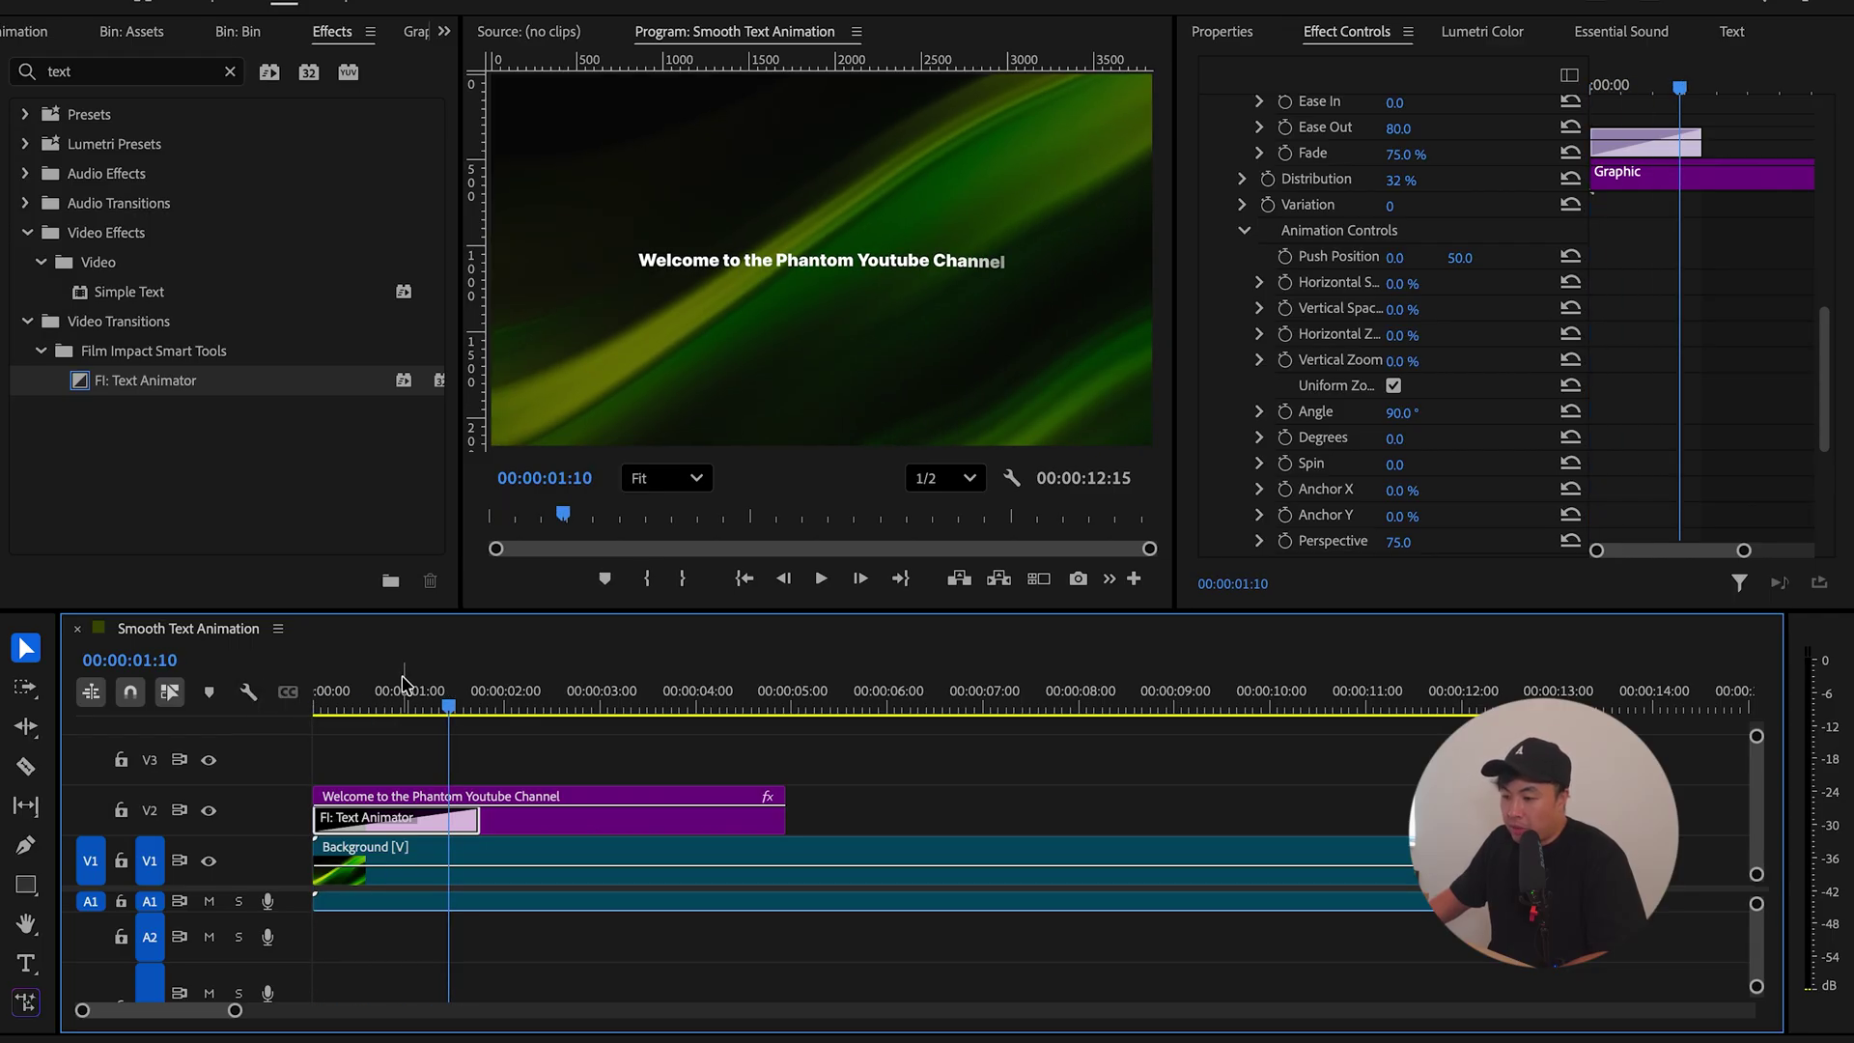
# Step: Preview a stronger Push Position of 200, then set it back to 50
pyautogui.click(1473, 256)
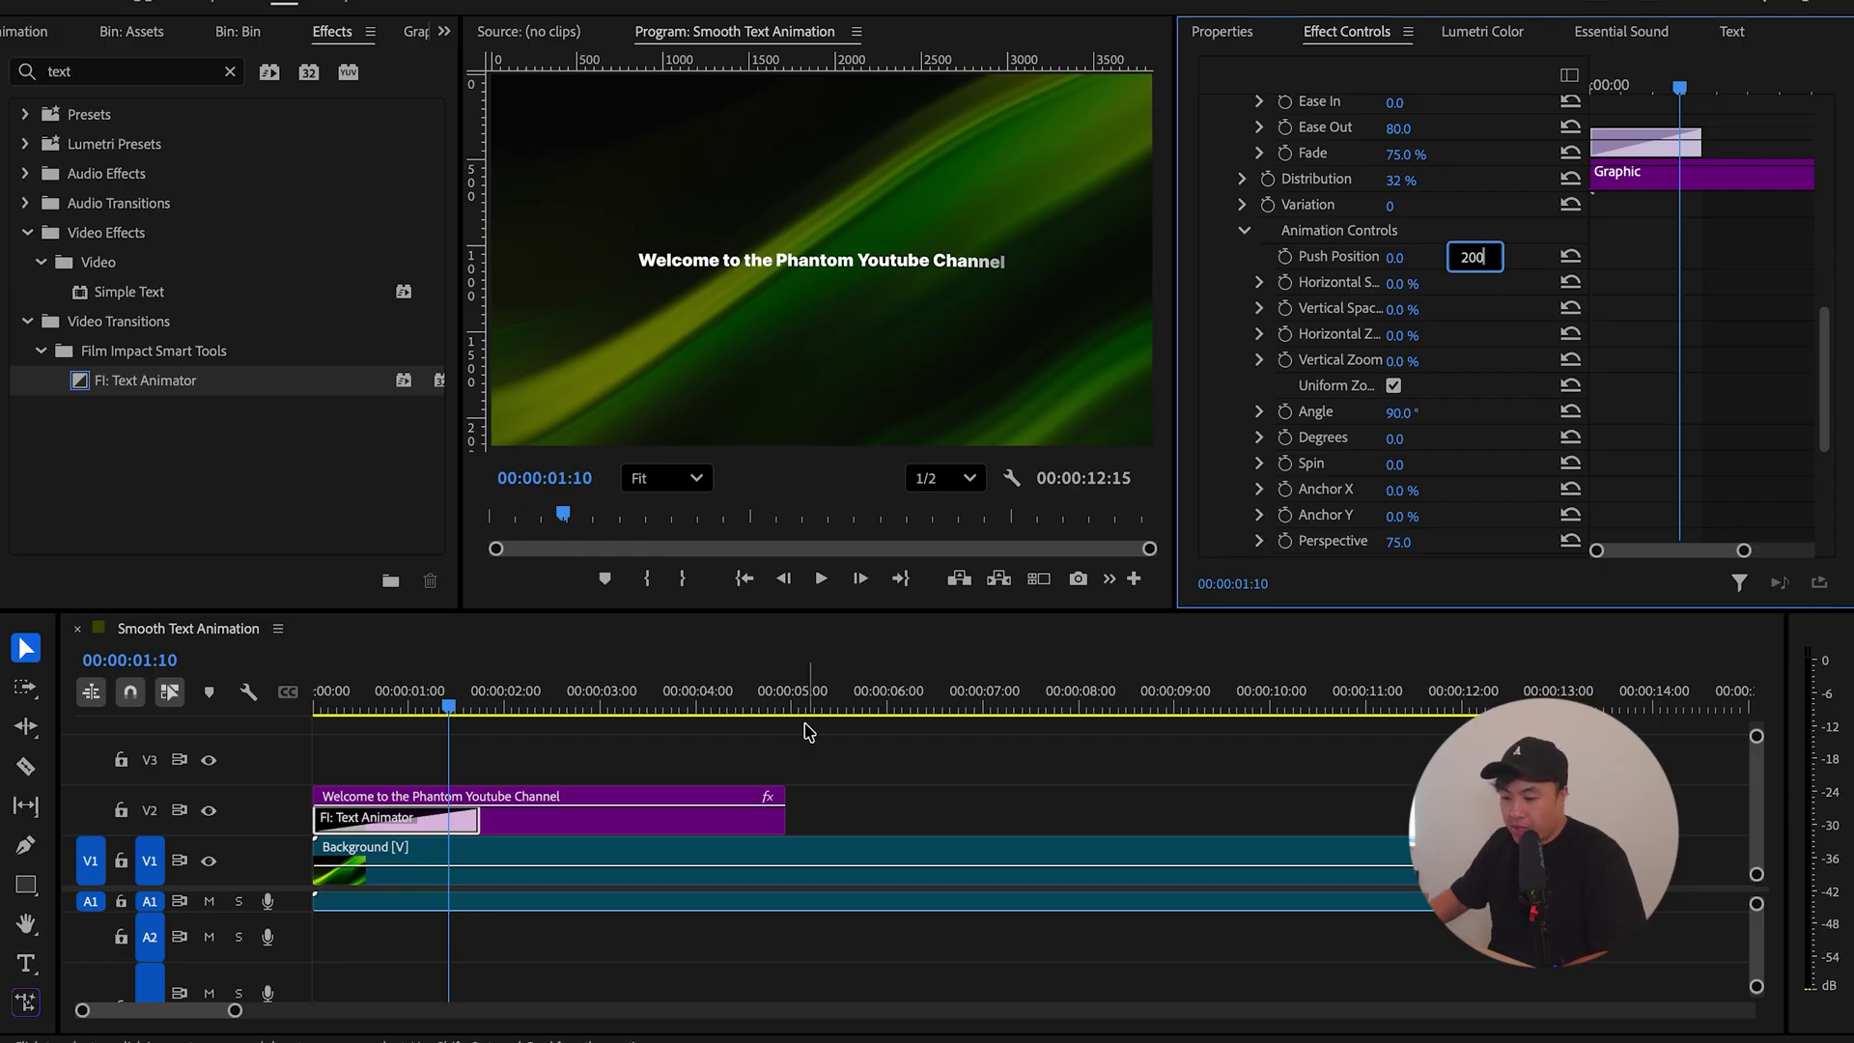
pyautogui.click(238, 724)
pyautogui.press('Home')
pyautogui.press('space')
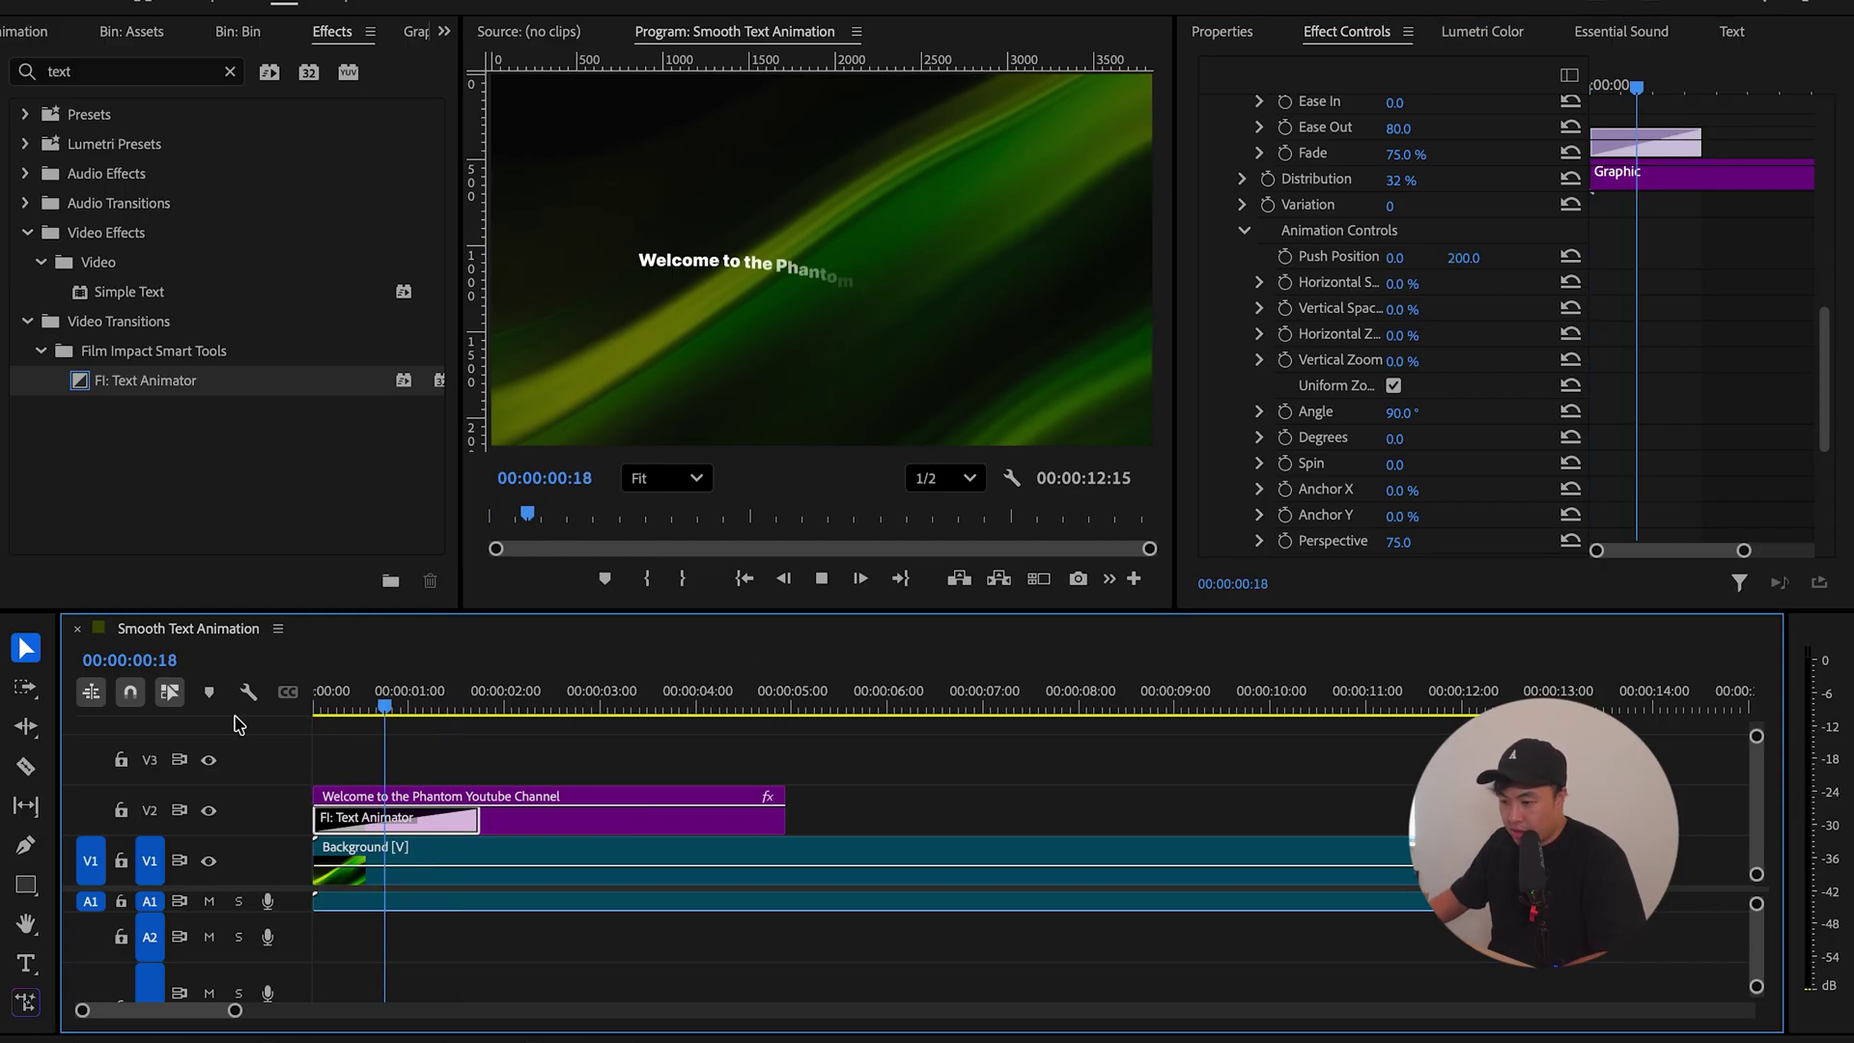
pyautogui.press('space')
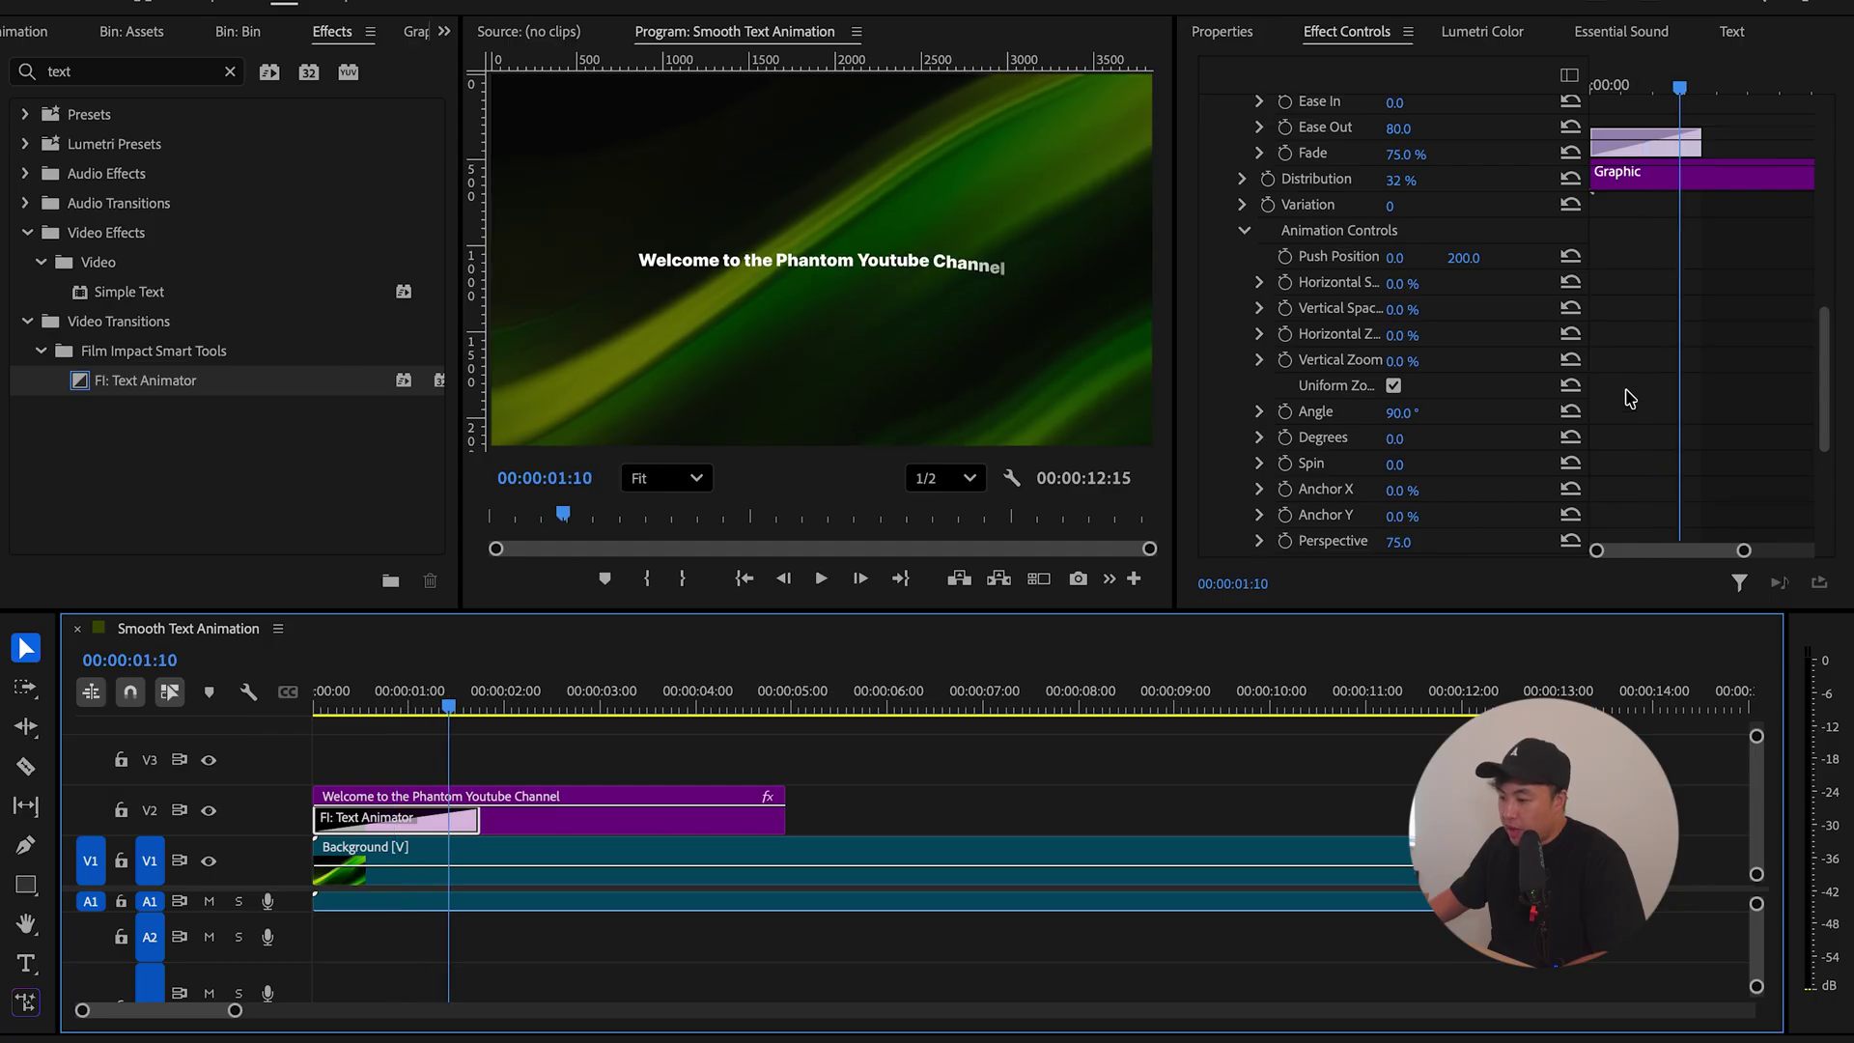
pyautogui.click(1463, 257)
pyautogui.write('50')
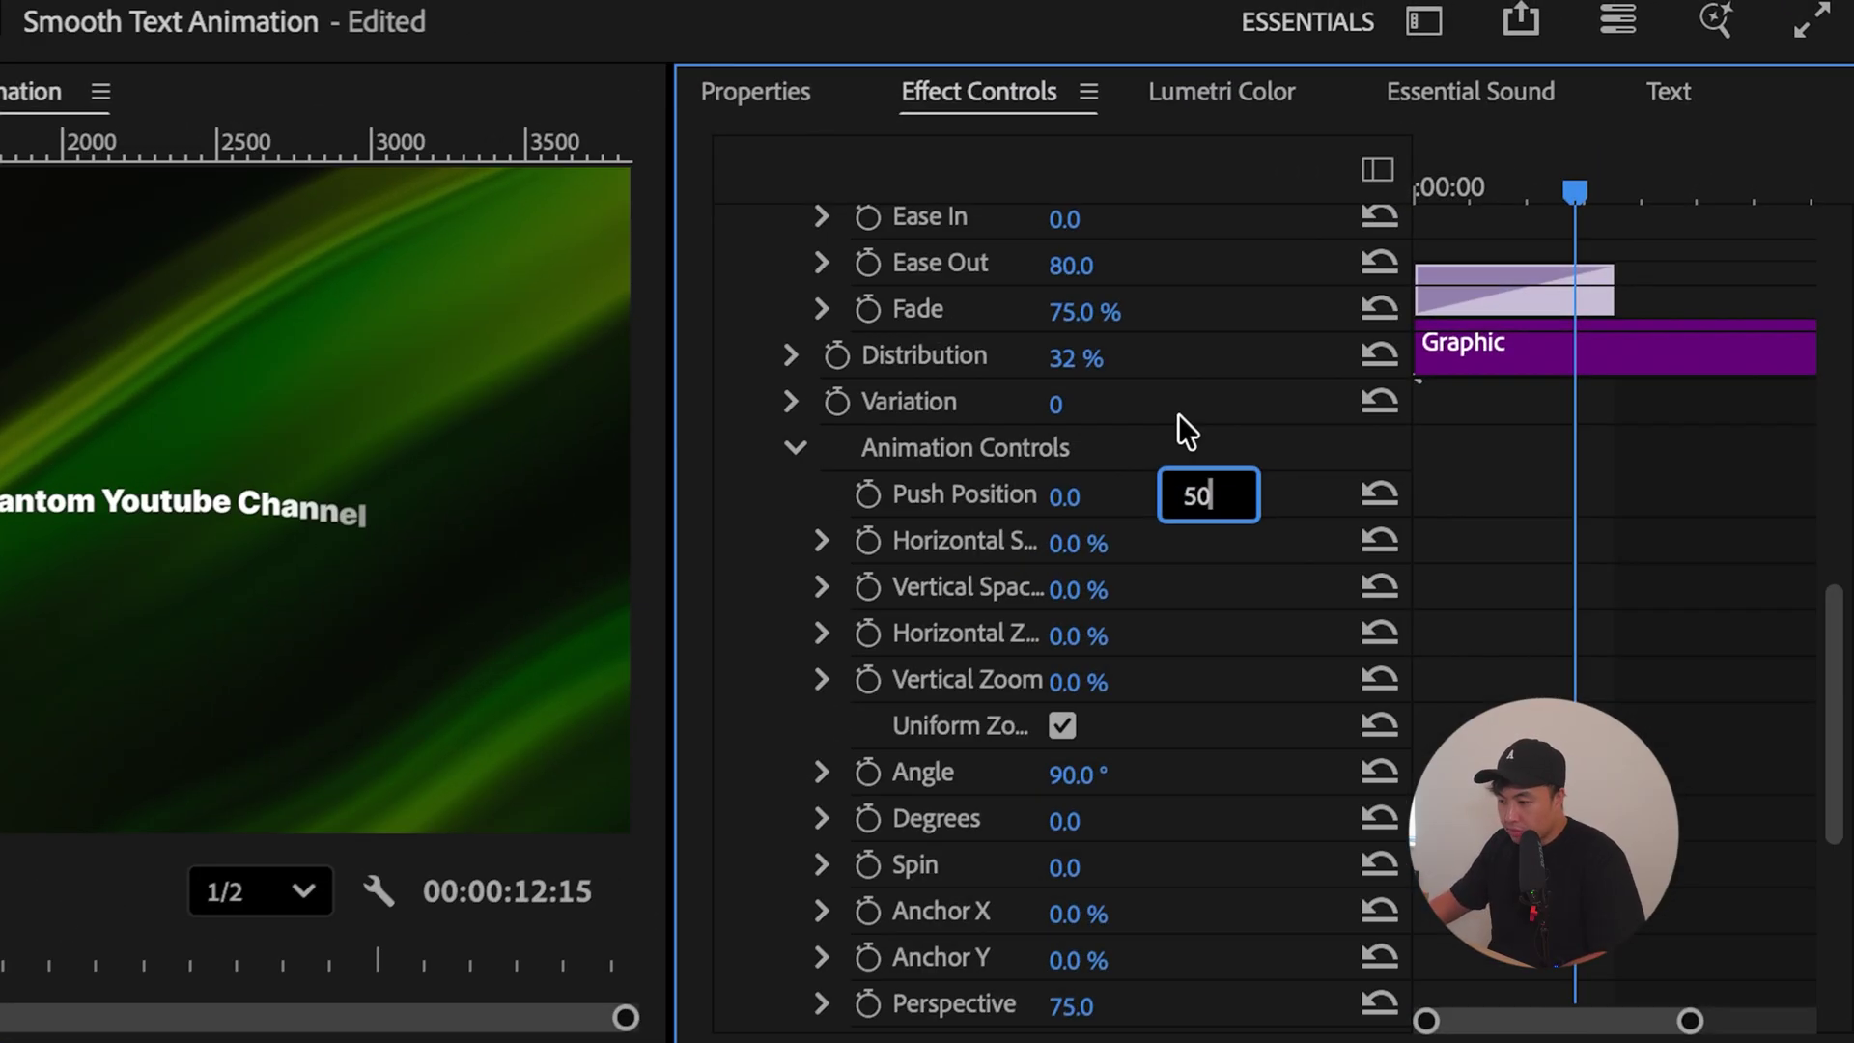
pyautogui.press('Return')
# Step: Animate the title by Word and add a matching 00:00:01:18 Text Animator at the clip's end
pyautogui.moveTo(1839, 830); pyautogui.dragTo(1845, 965)
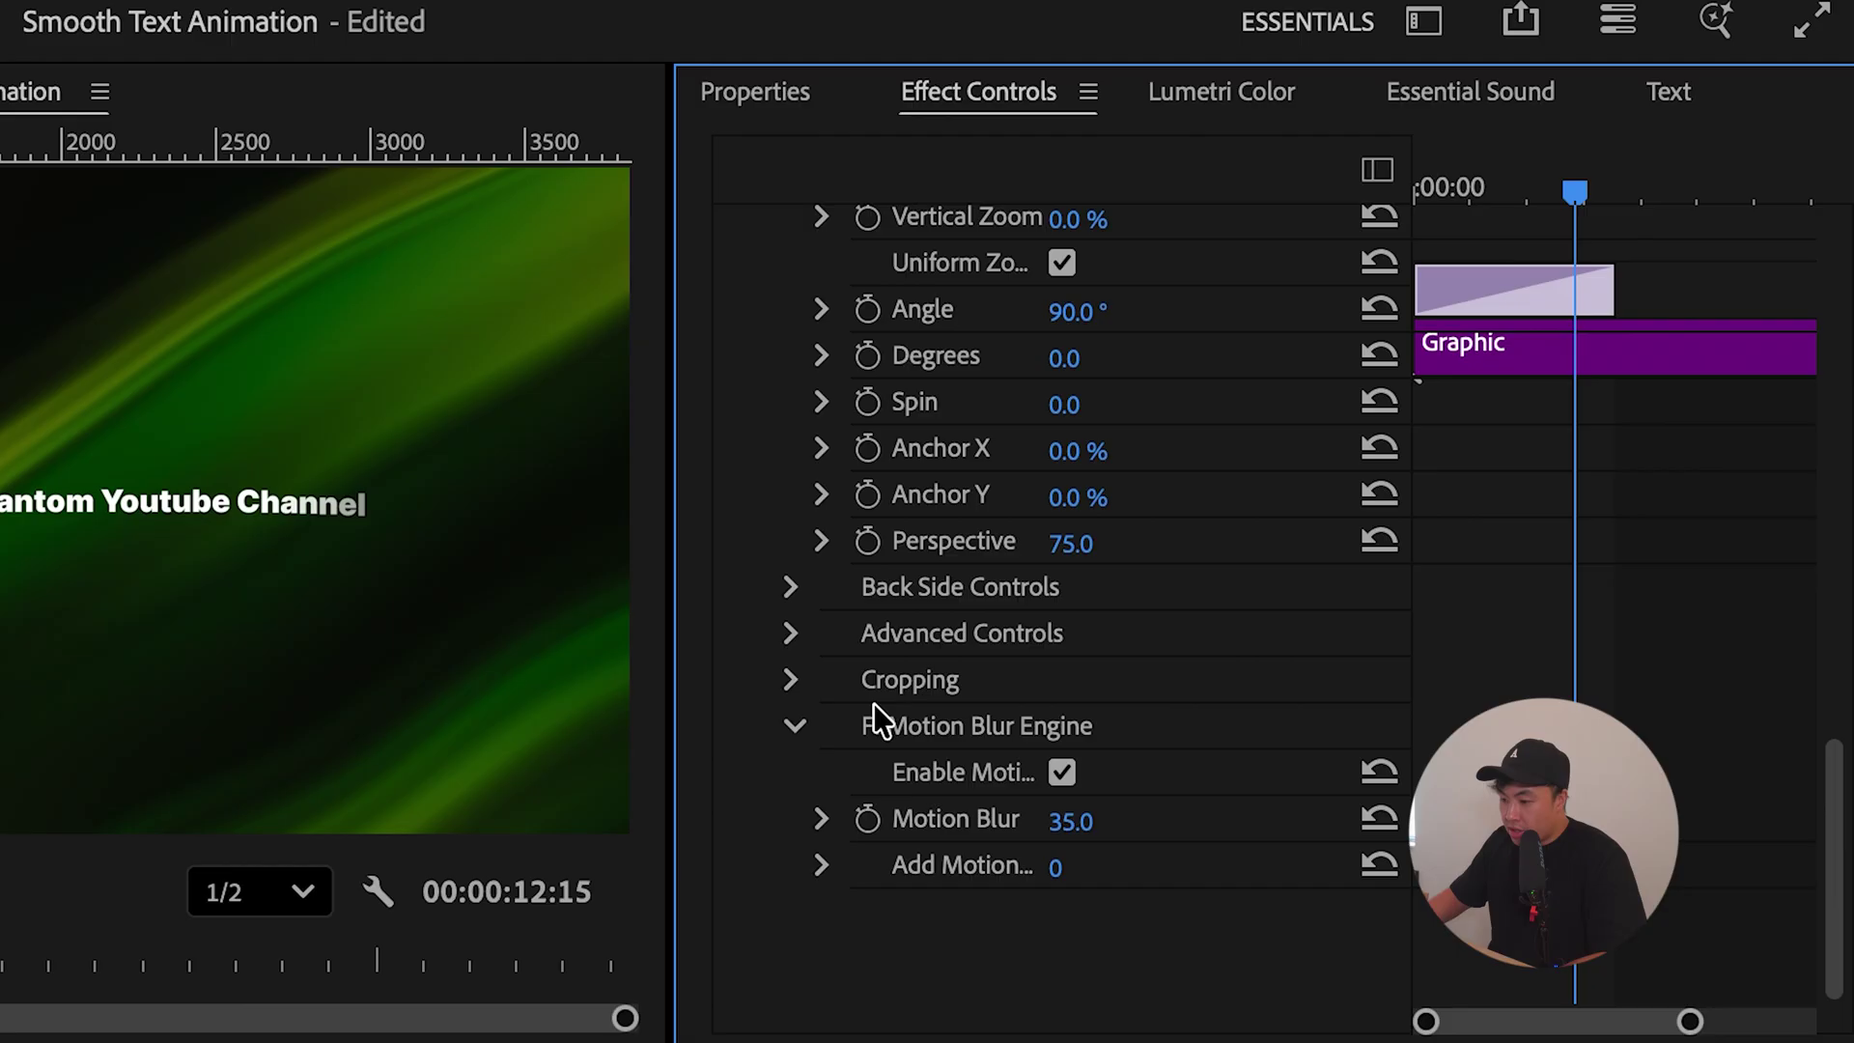
pyautogui.click(787, 635)
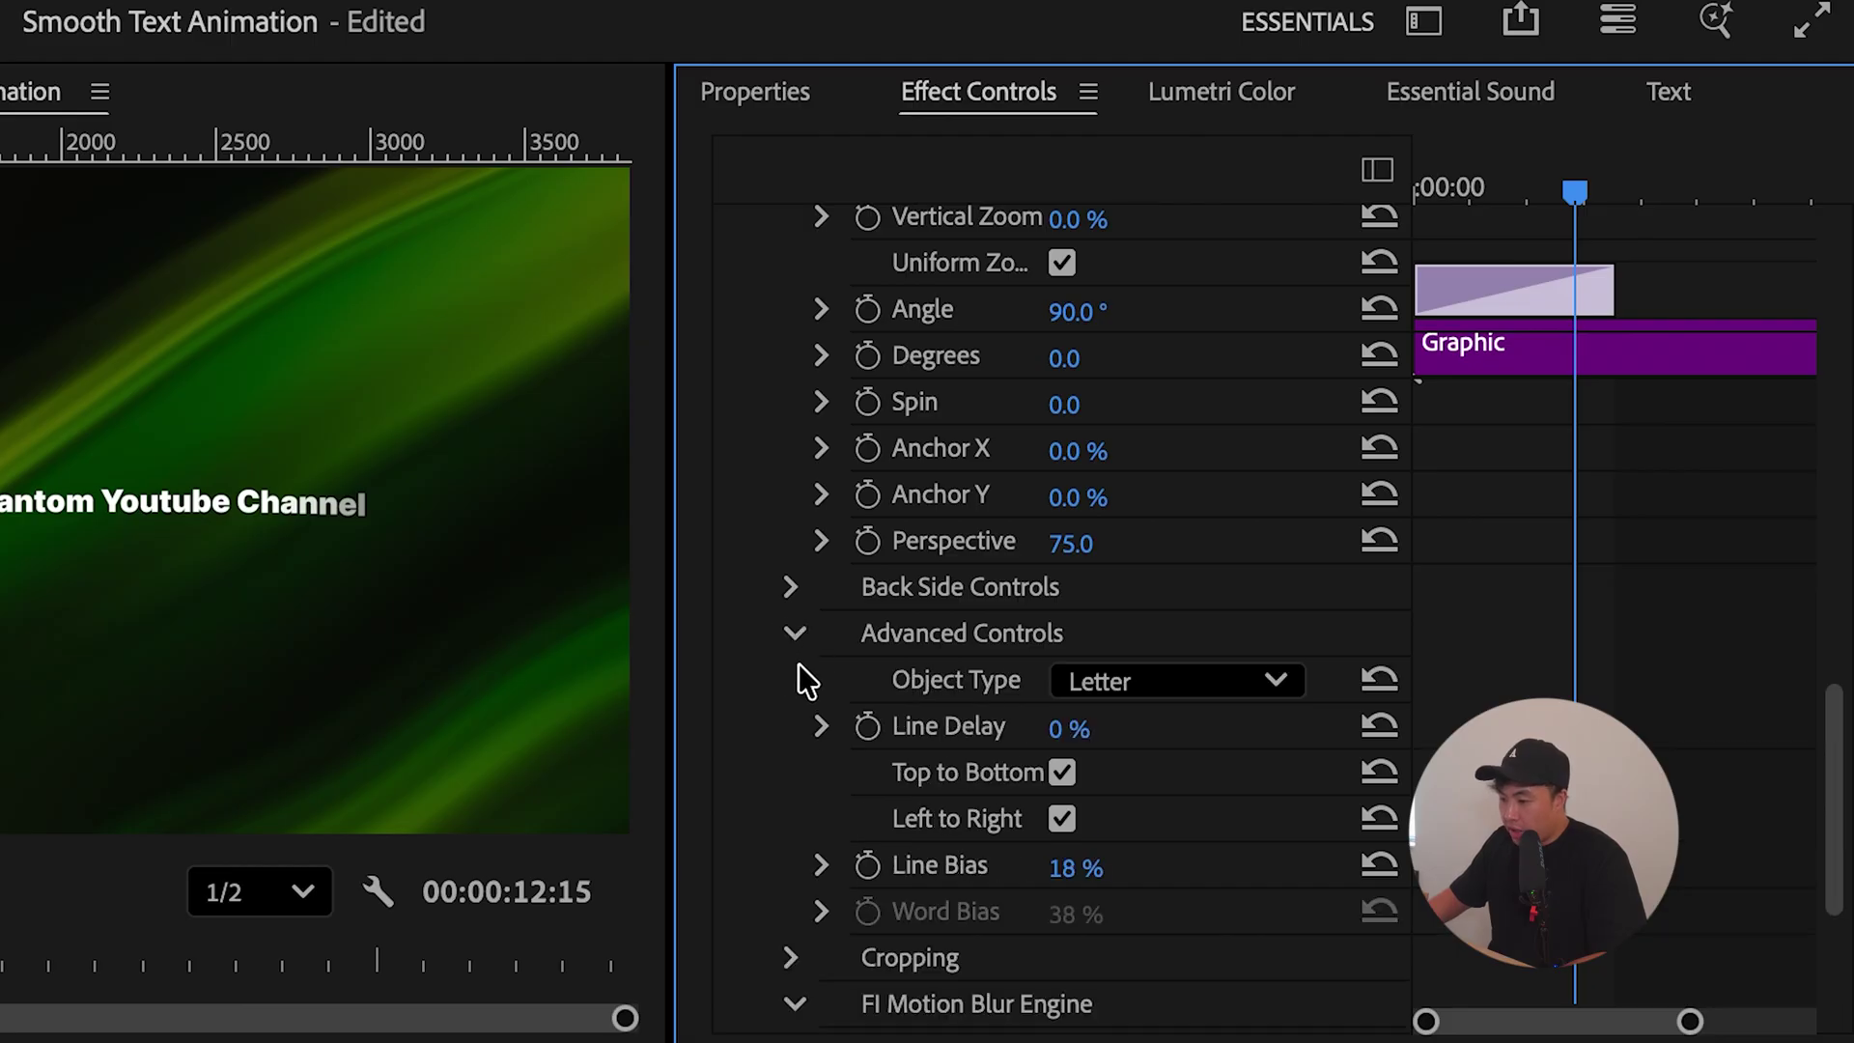
pyautogui.click(1182, 688)
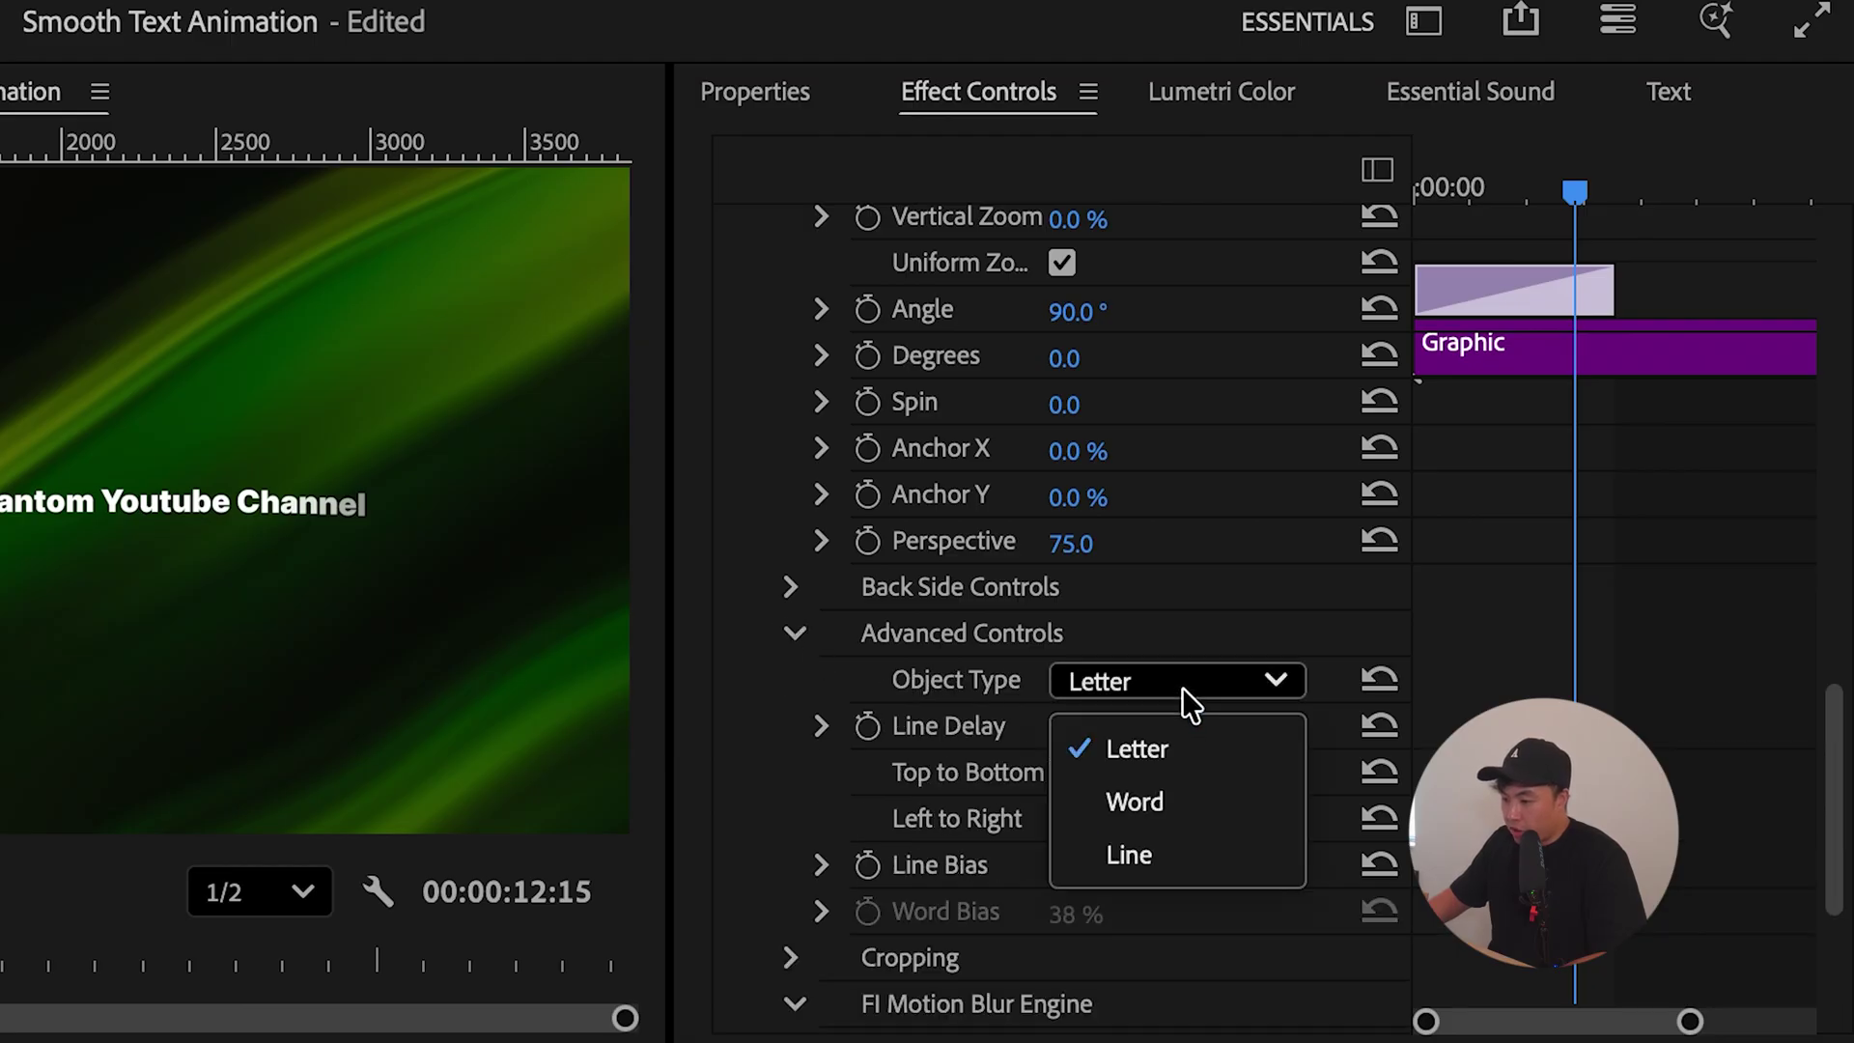
pyautogui.click(1172, 802)
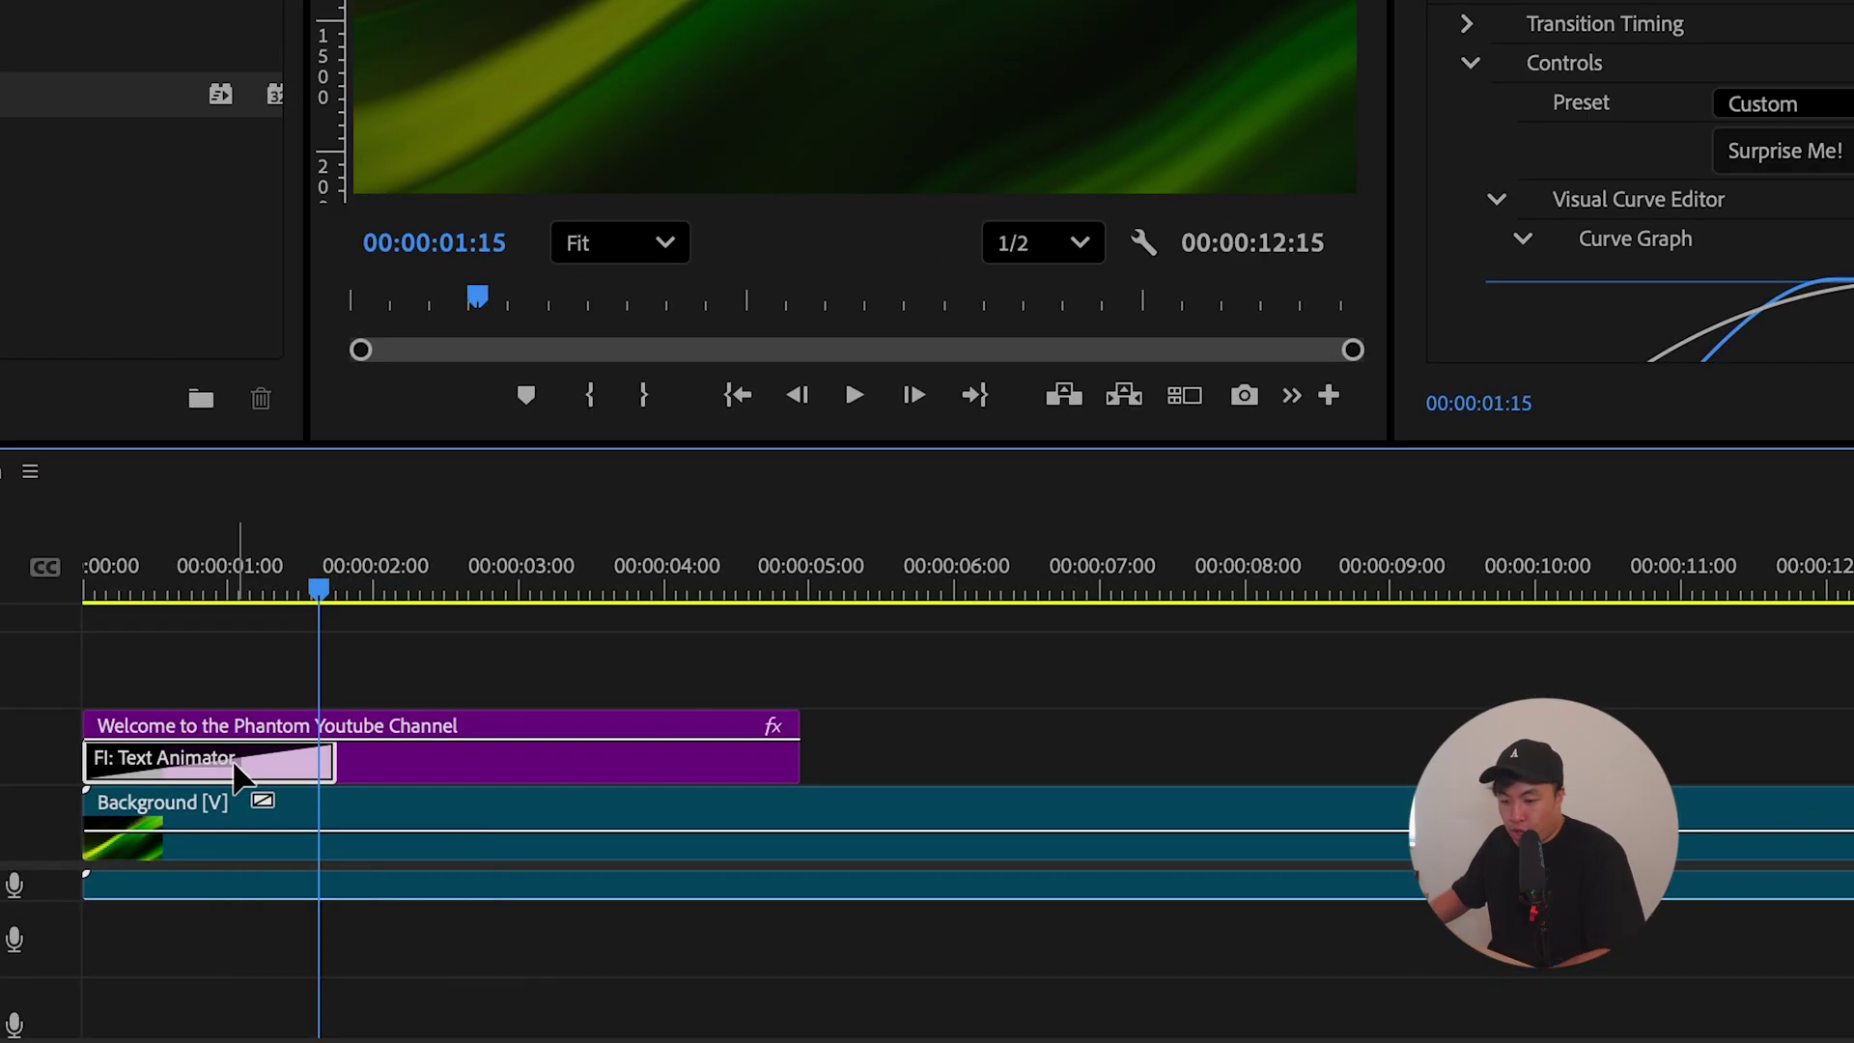
pyautogui.click(794, 763)
pyautogui.hotkey('ctrl', 'v')
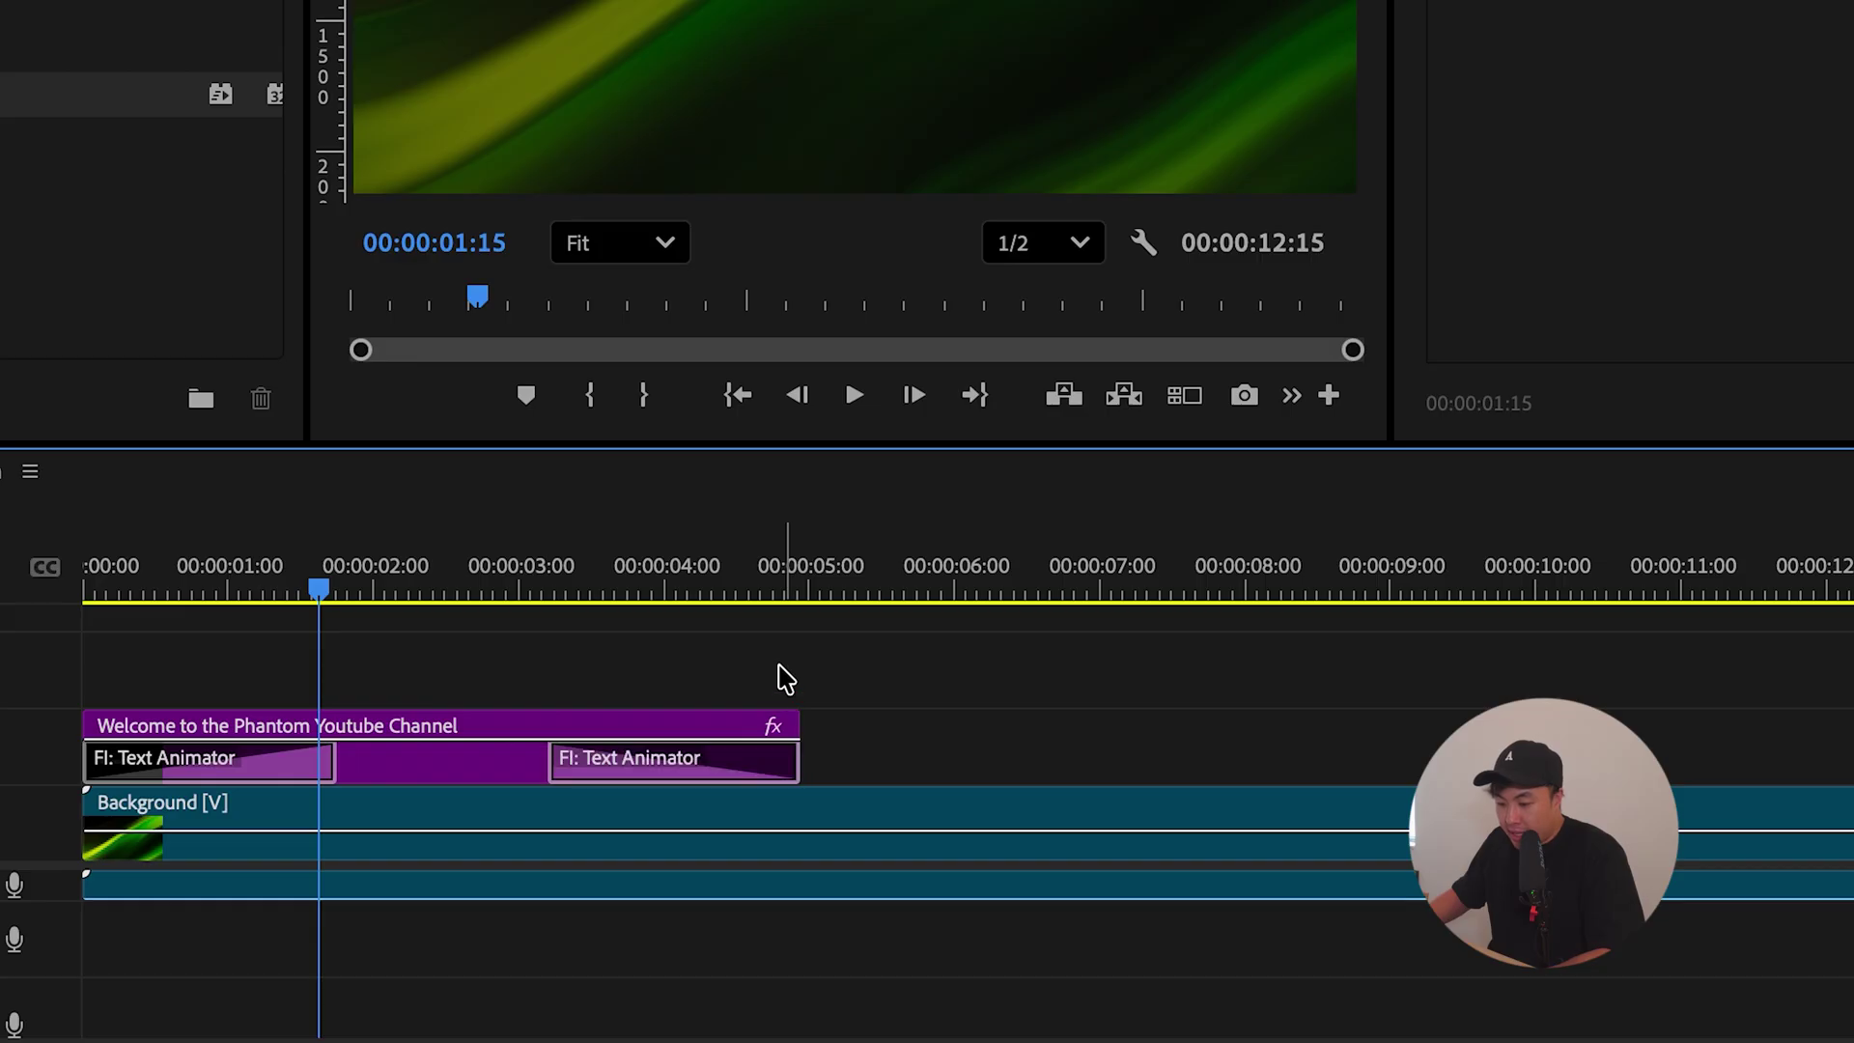
# Step: Give the closing Text Animator a second Push Position of -50 and turn Left to Right off
pyautogui.click(638, 772)
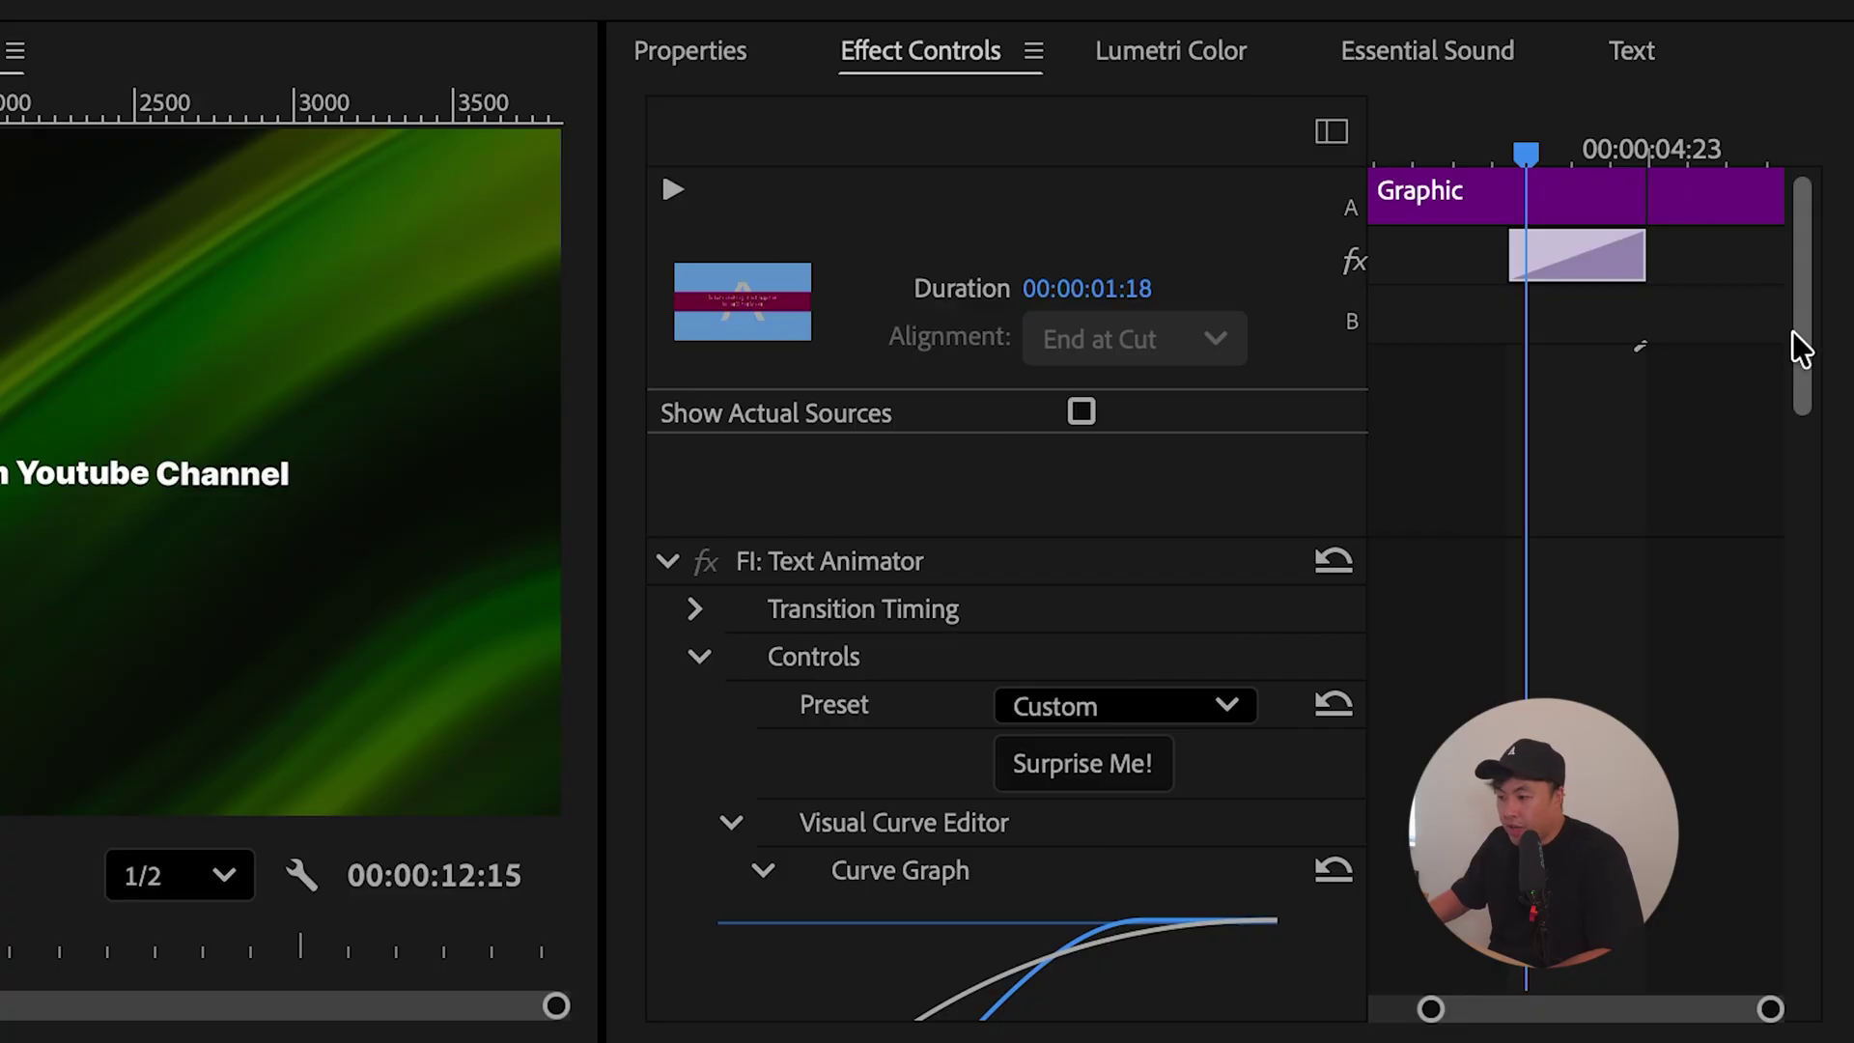
pyautogui.moveTo(1802, 350); pyautogui.dragTo(1809, 608)
pyautogui.click(1130, 730)
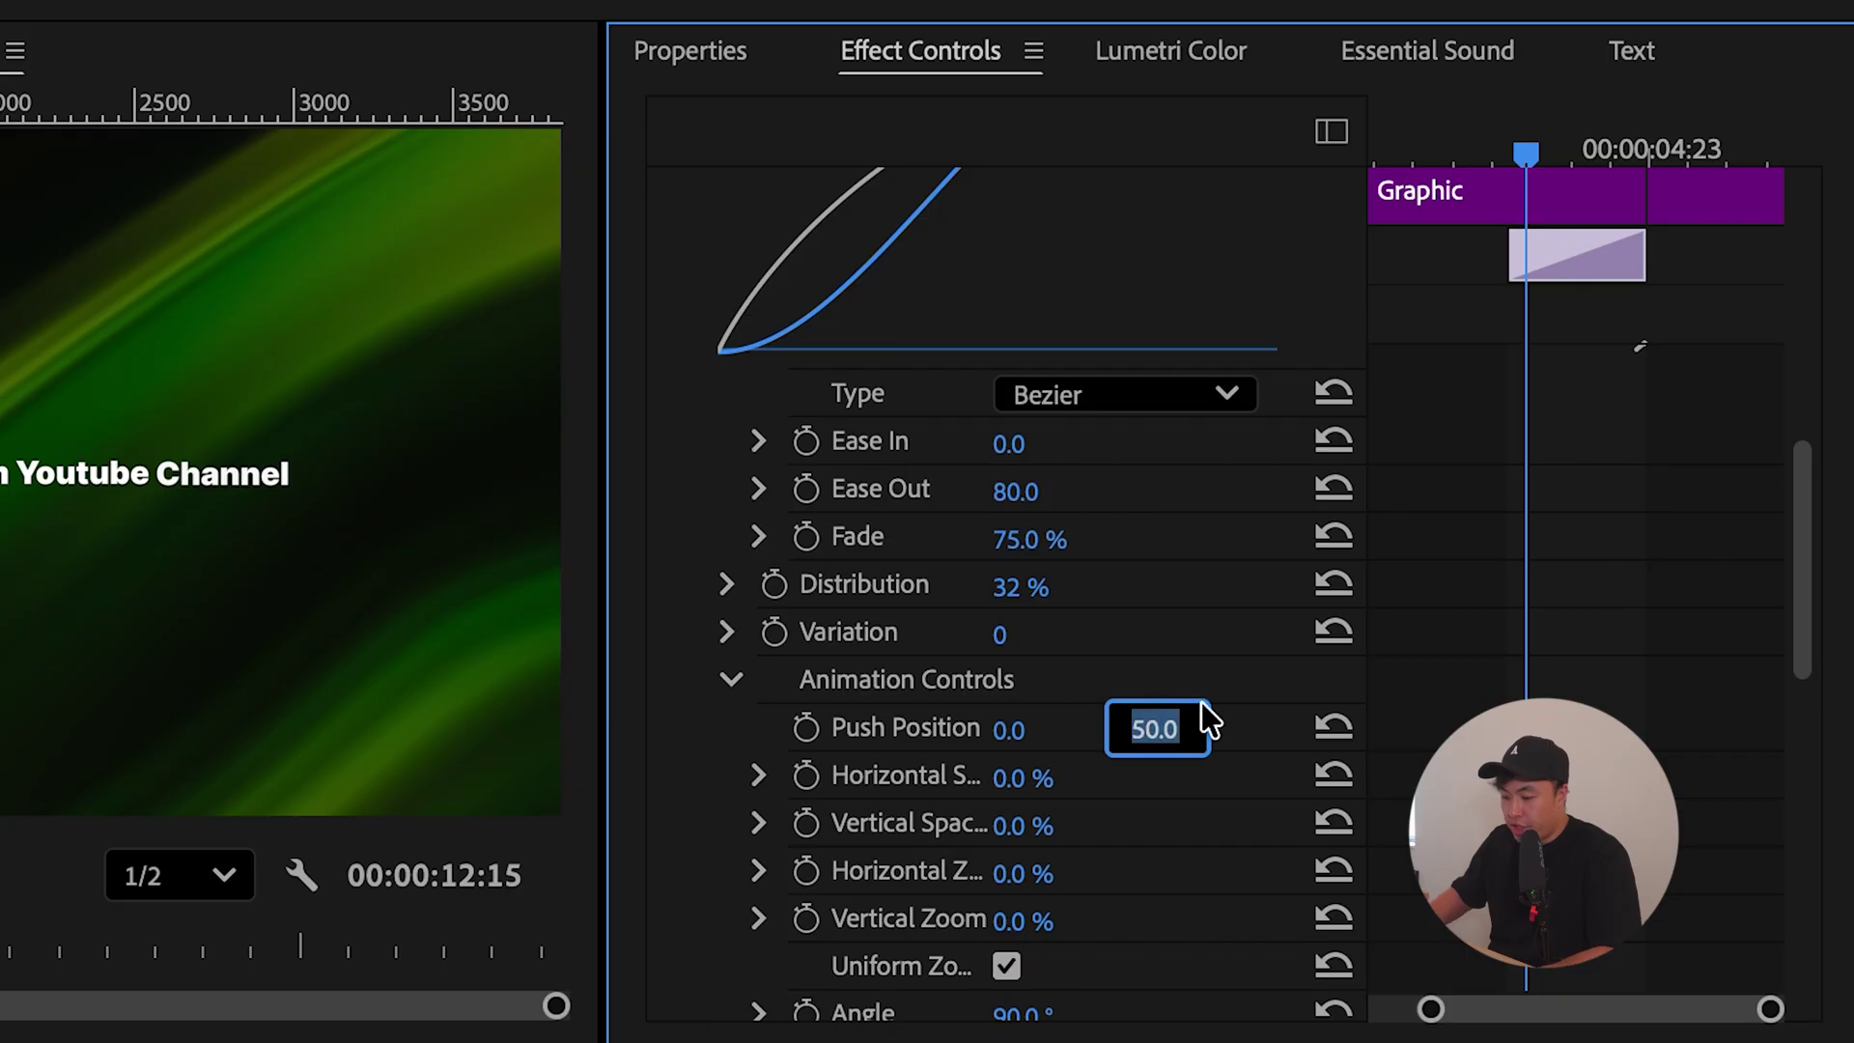
pyautogui.write('-50')
pyautogui.press('Return')
pyautogui.moveTo(1802, 635); pyautogui.dragTo(1812, 980)
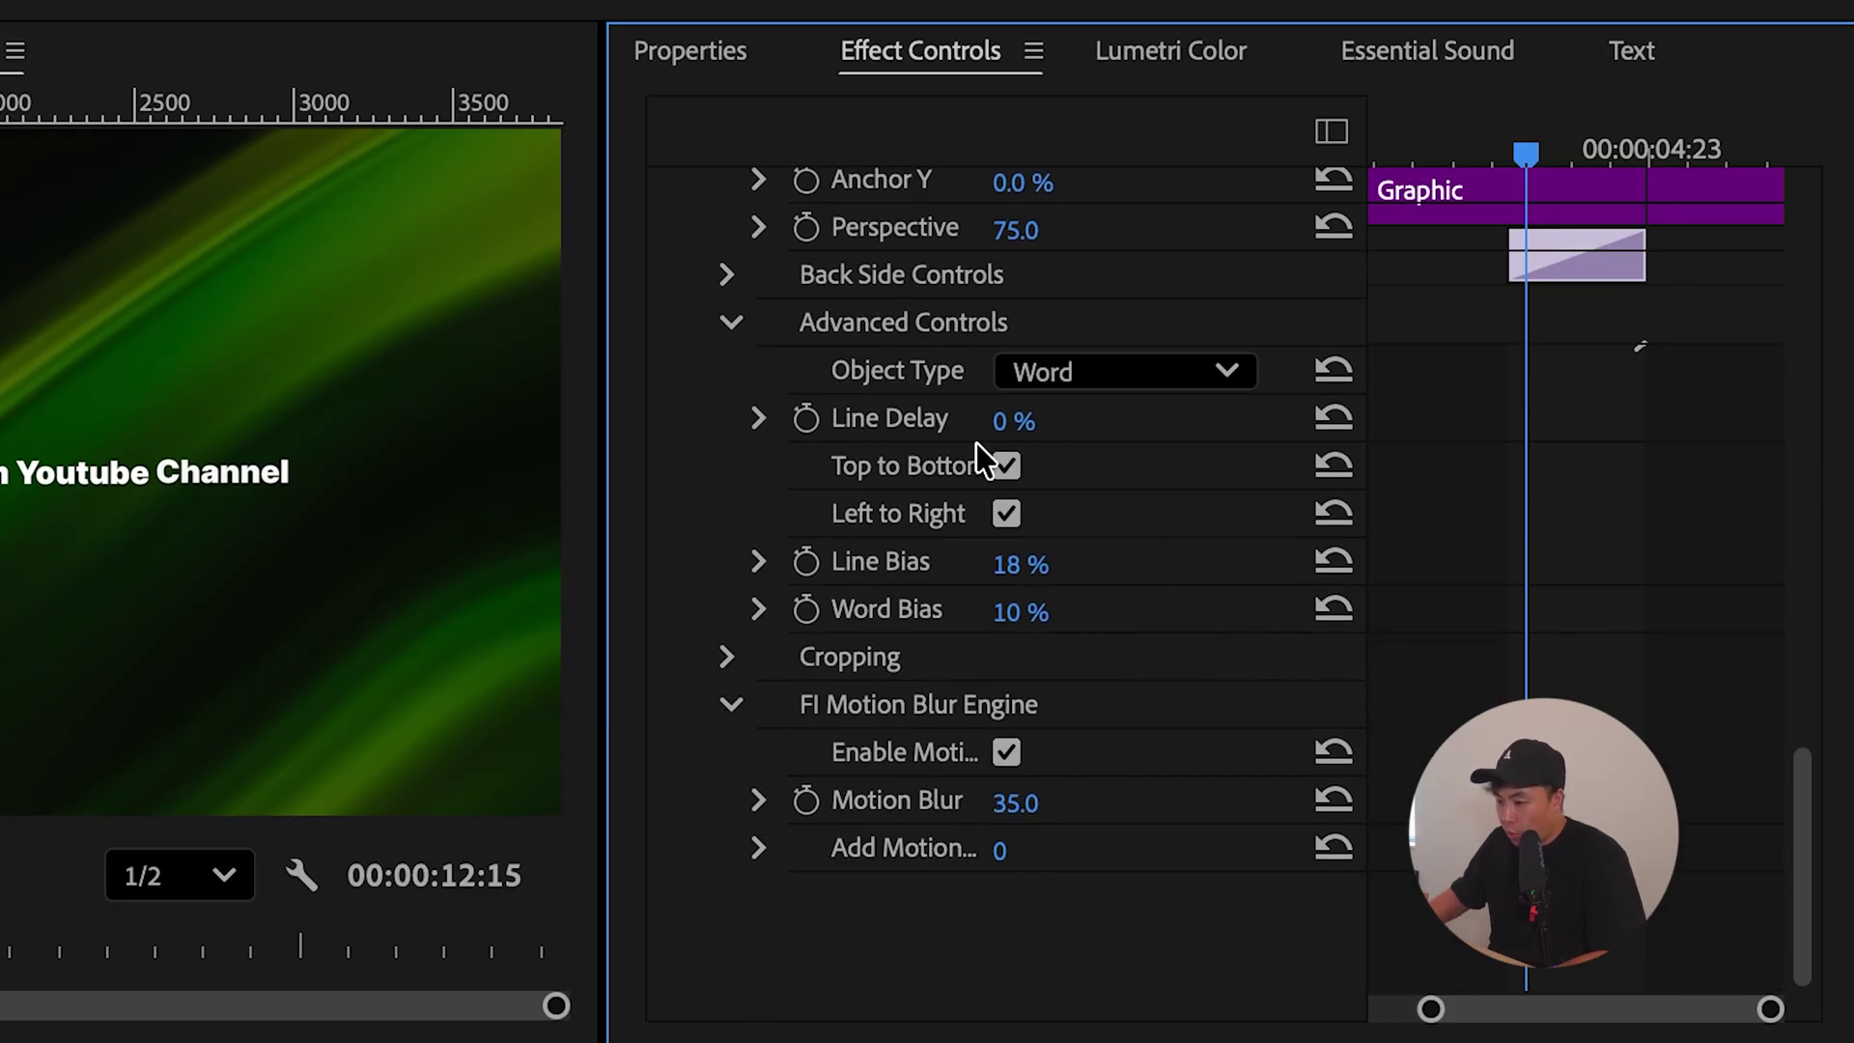
pyautogui.click(1006, 517)
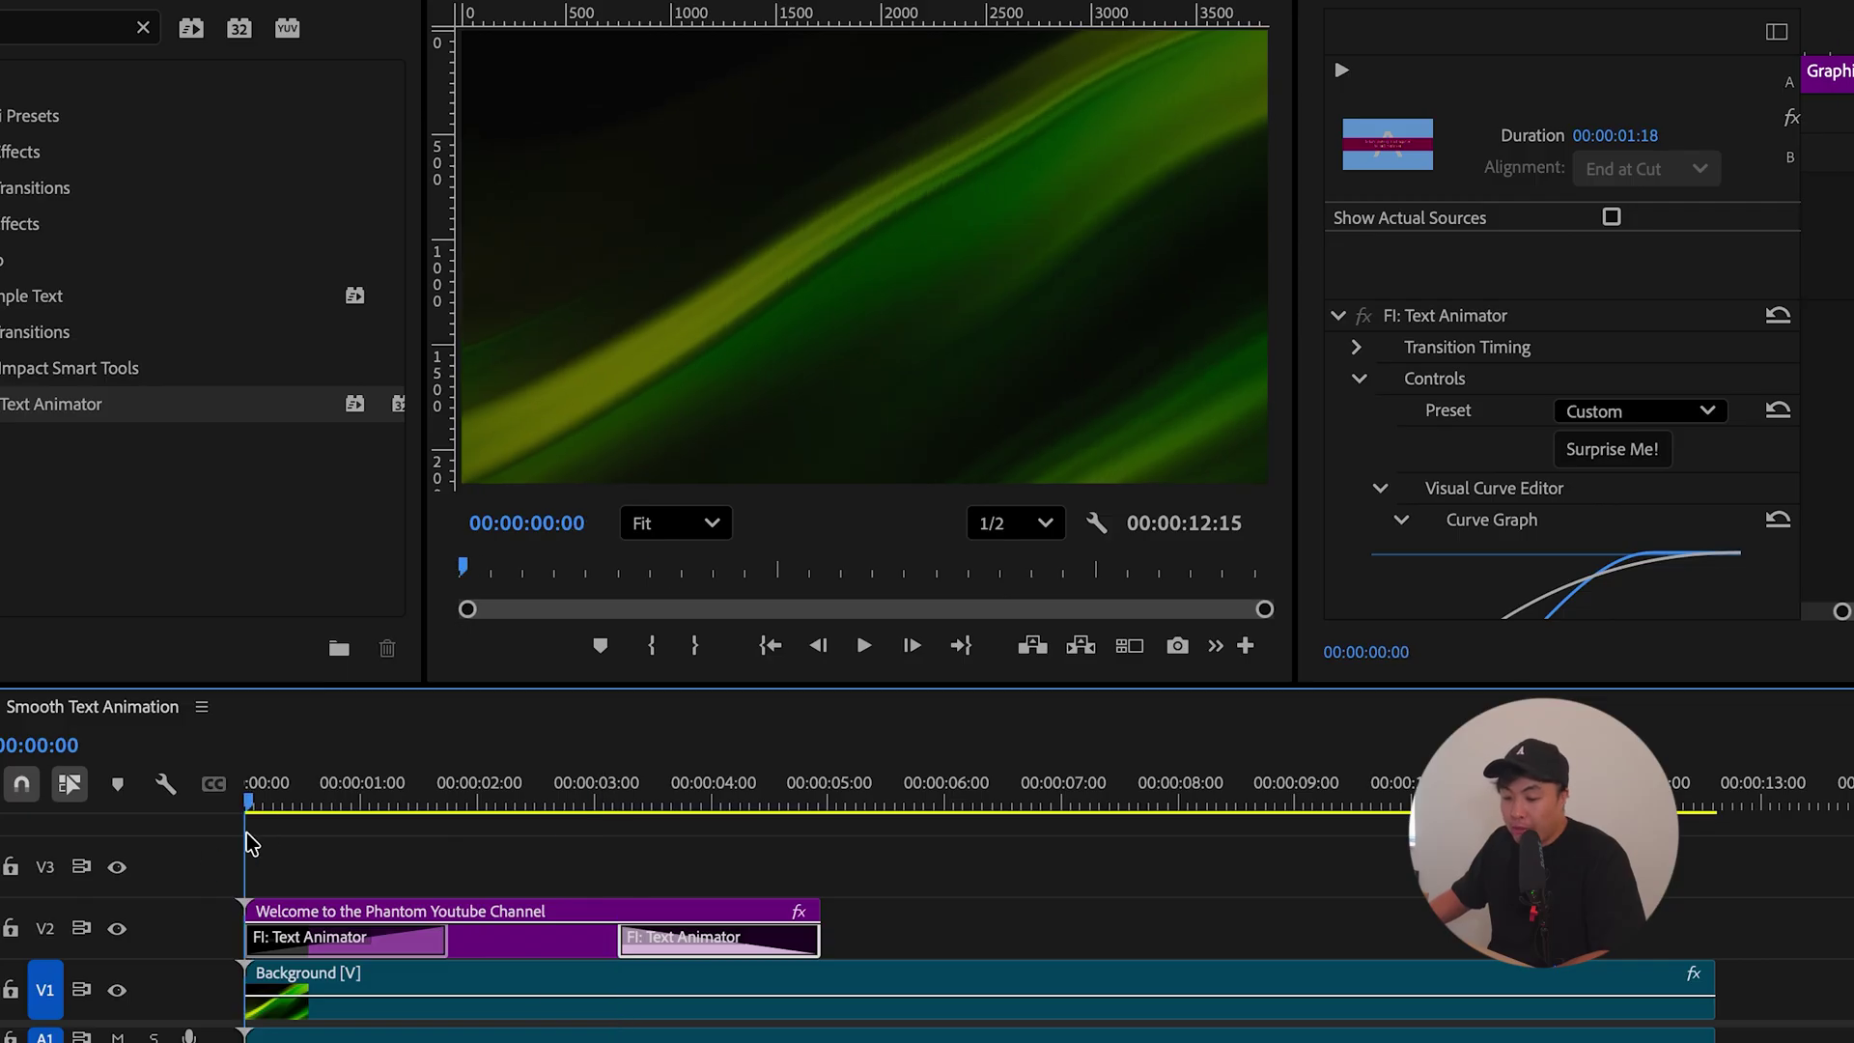
# Step: Retime the transitions, leaving the outro 00:00:02:04 and the intro 00:00:01:10 long
pyautogui.moveTo(441, 942); pyautogui.dragTo(526, 942)
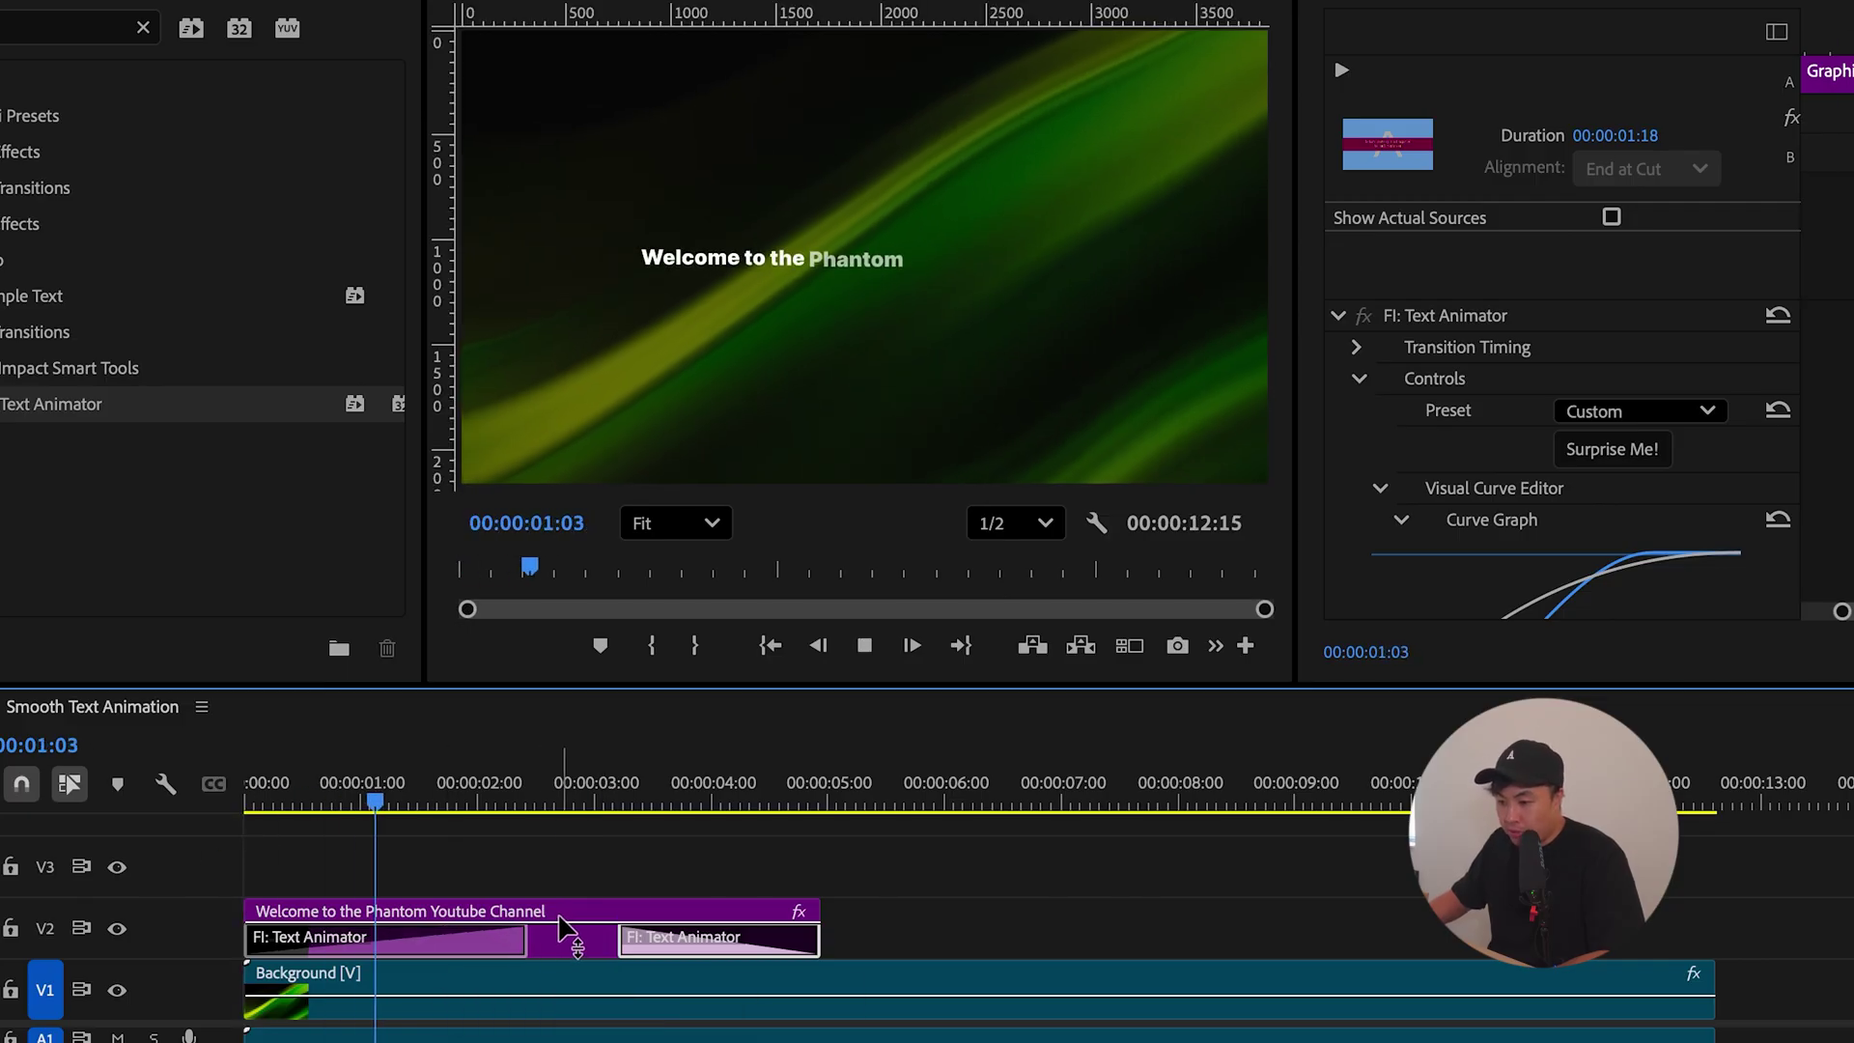
pyautogui.press('space')
pyautogui.moveTo(632, 941); pyautogui.dragTo(574, 941)
pyautogui.press('space')
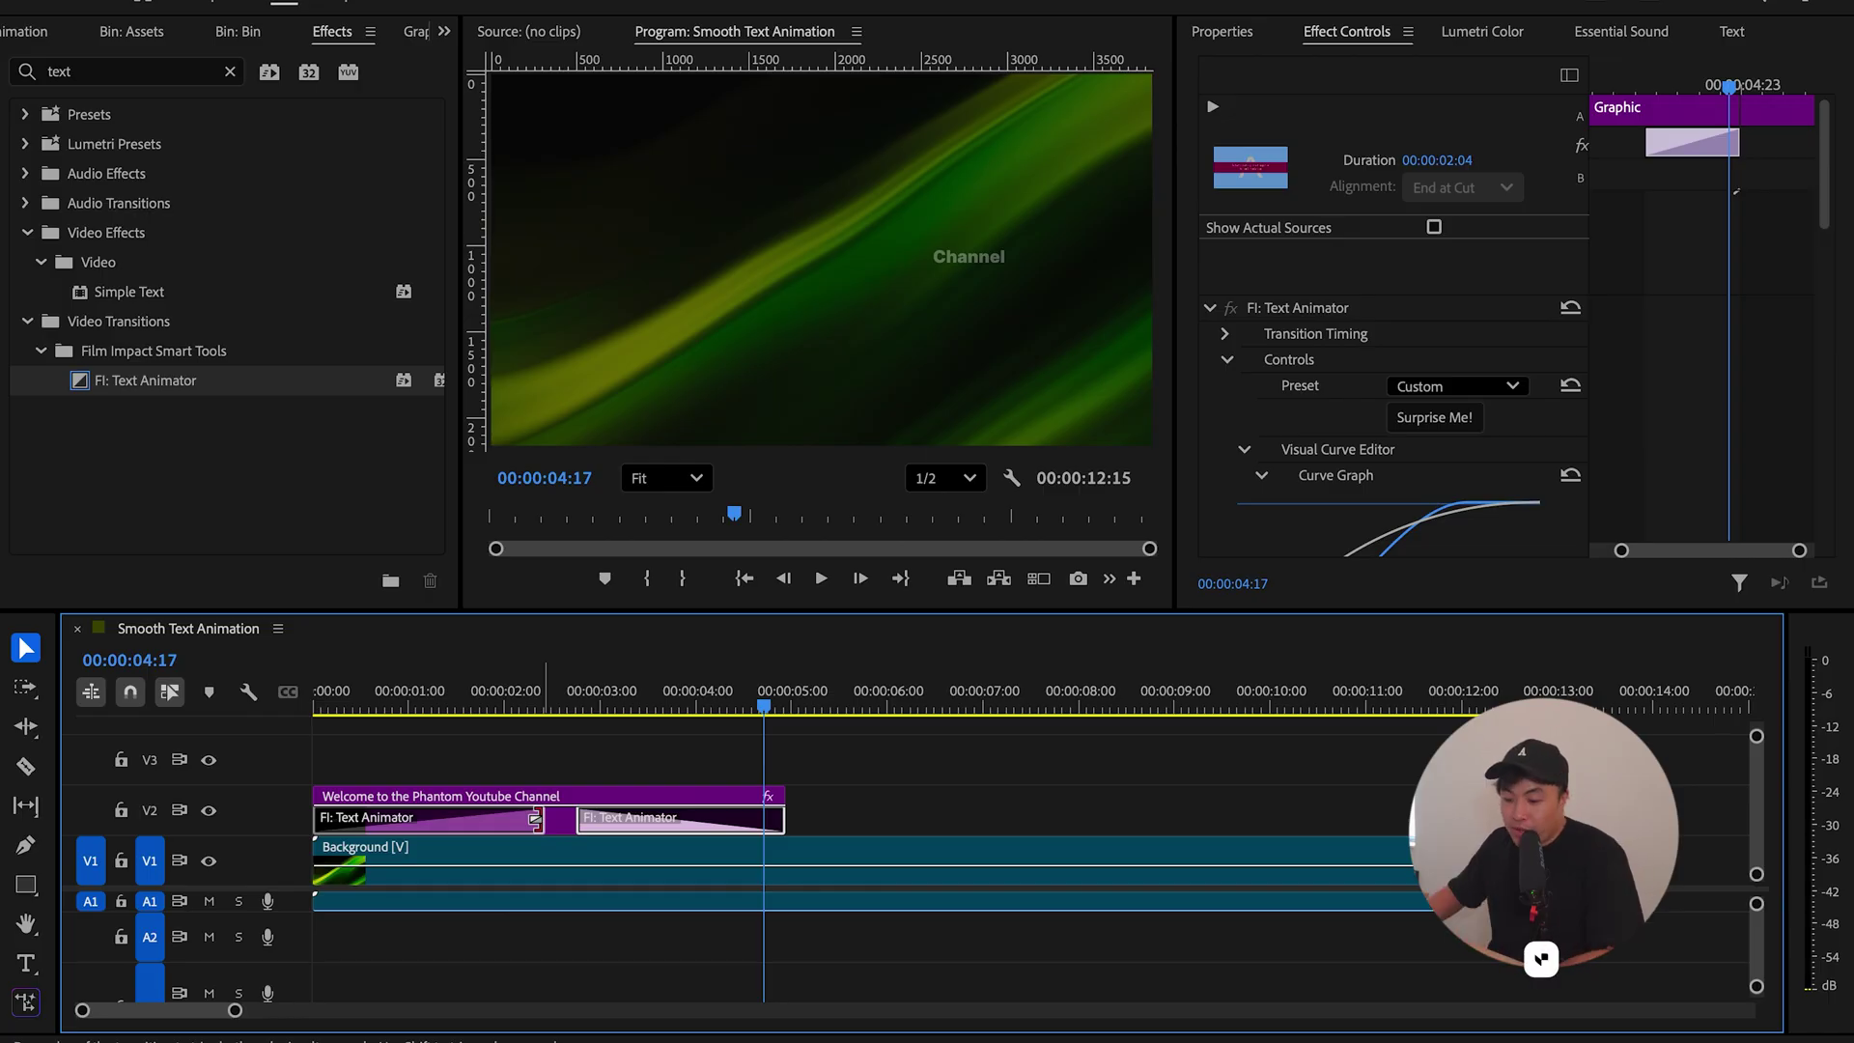
pyautogui.moveTo(529, 819); pyautogui.dragTo(425, 817)
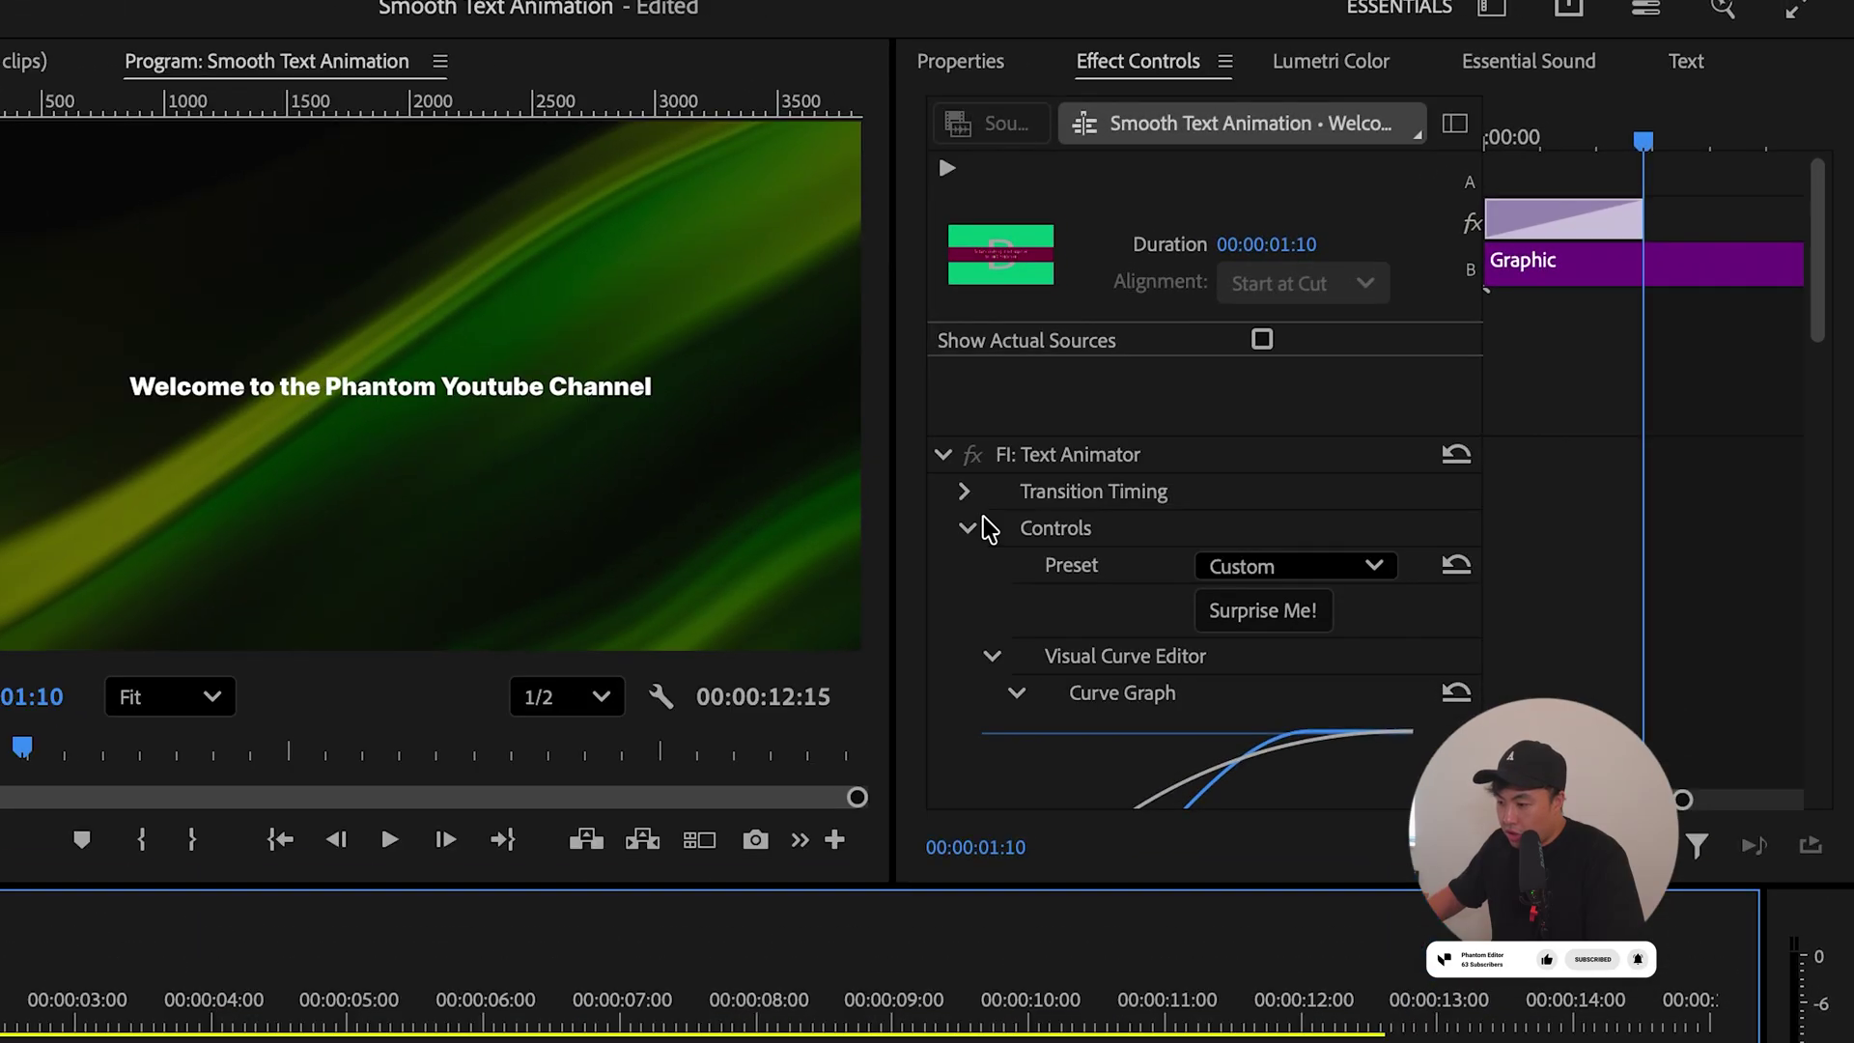
# Step: Save the intro Text Animator effect as the preset 'Phantom Fade in'
pyautogui.rightClick(1074, 461)
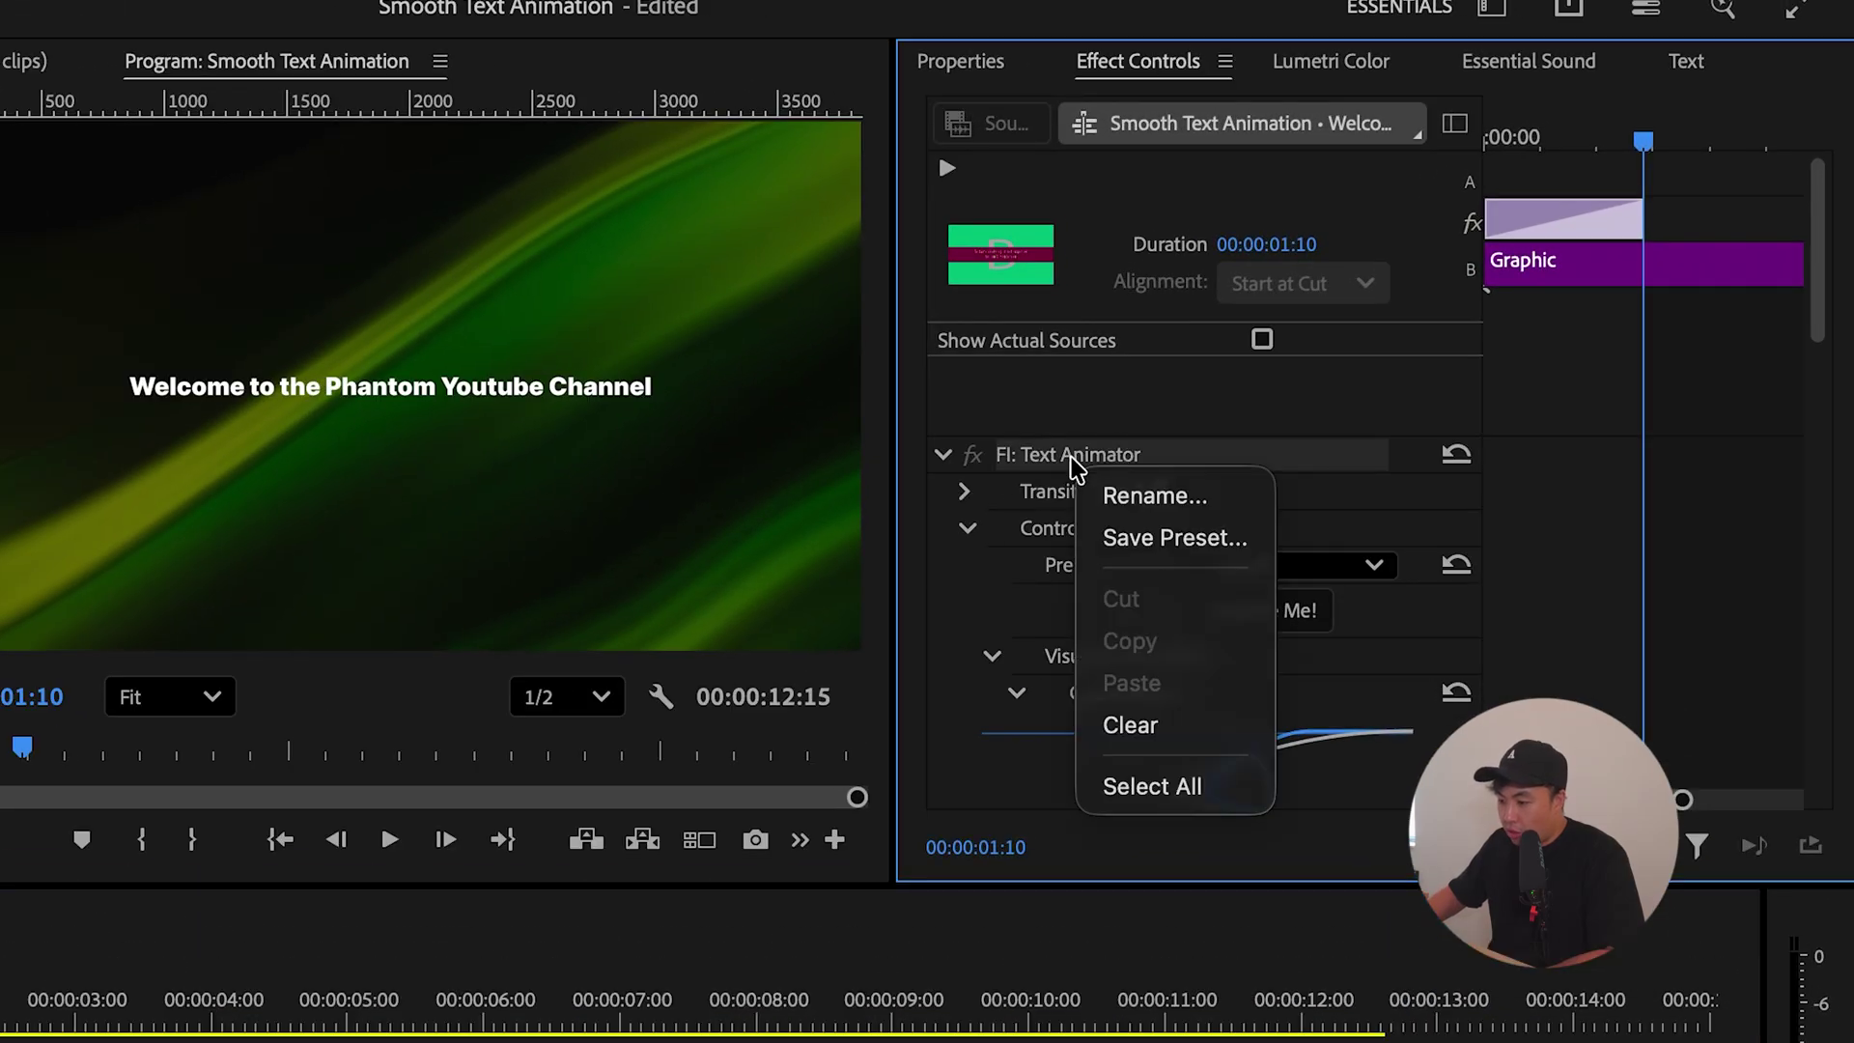
pyautogui.click(1139, 538)
pyautogui.write('Phantom Fade in')
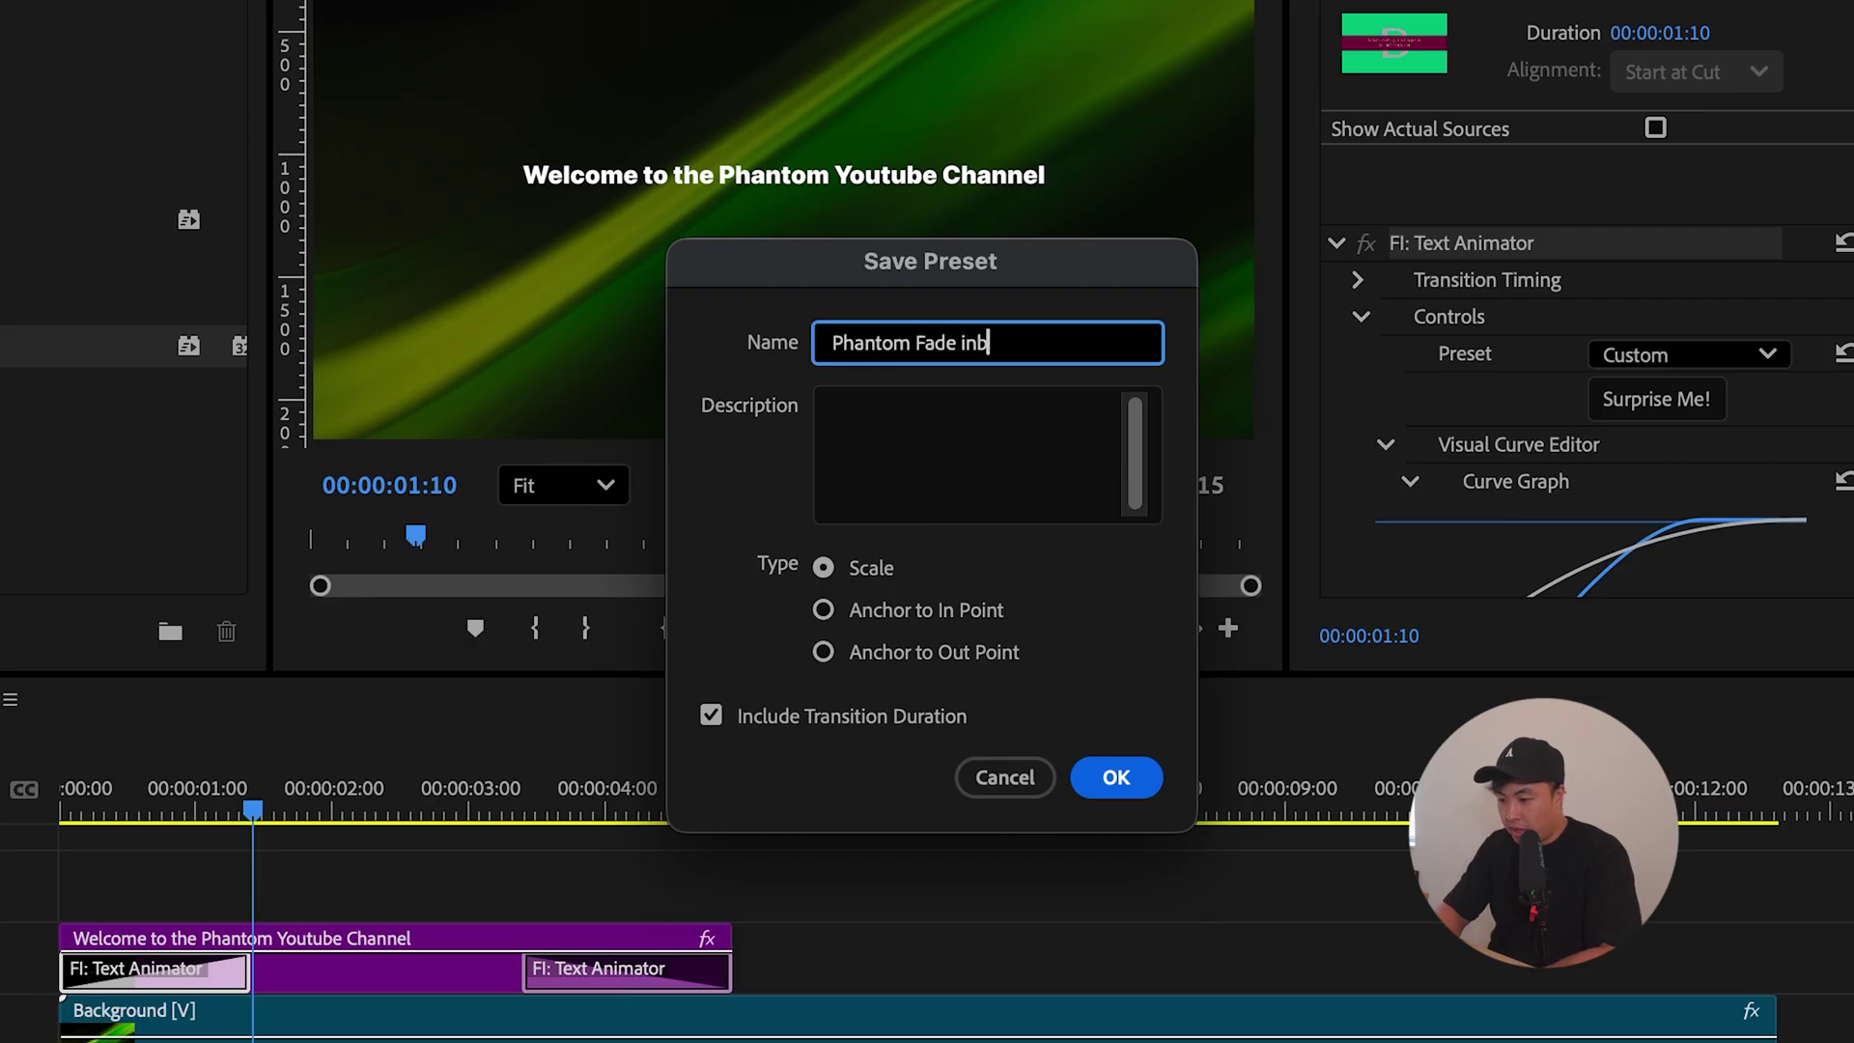
pyautogui.press('Return')
# Step: Save the outro Text Animator effect as the preset 'Phantom Fade out'
pyautogui.click(659, 818)
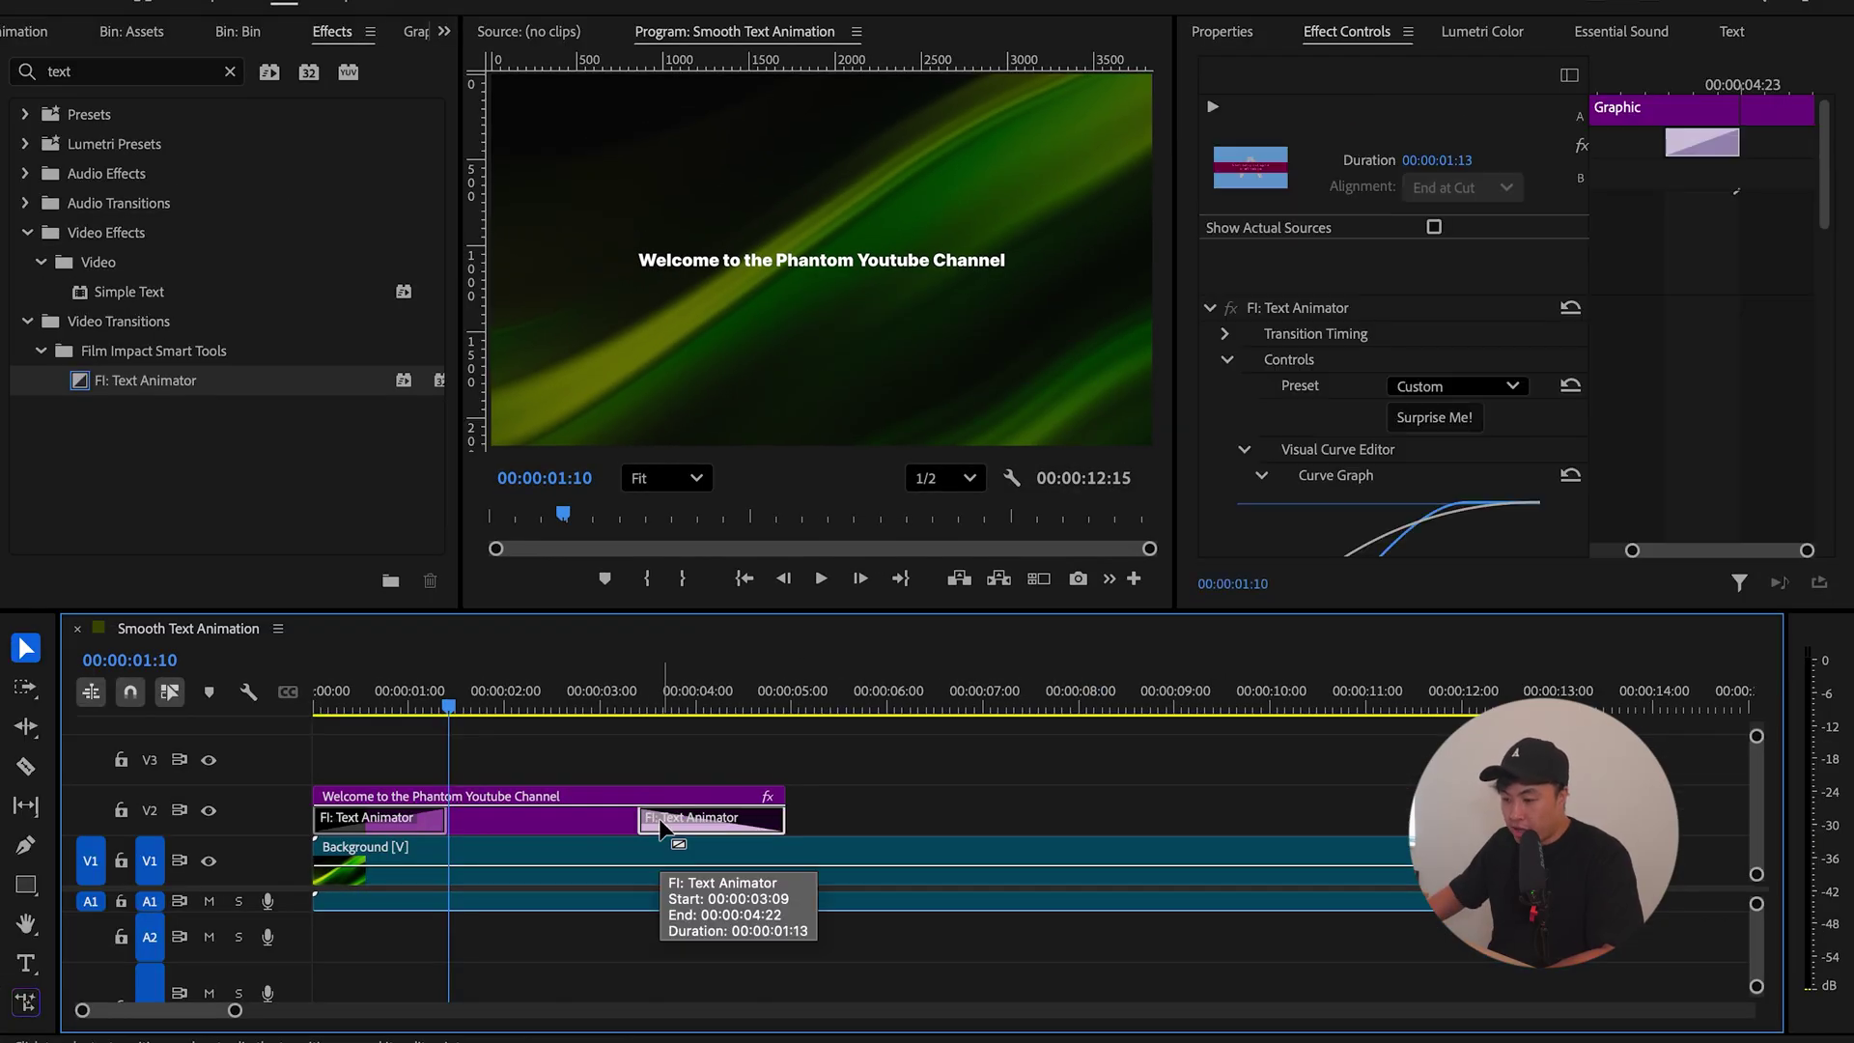
pyautogui.click(1316, 311)
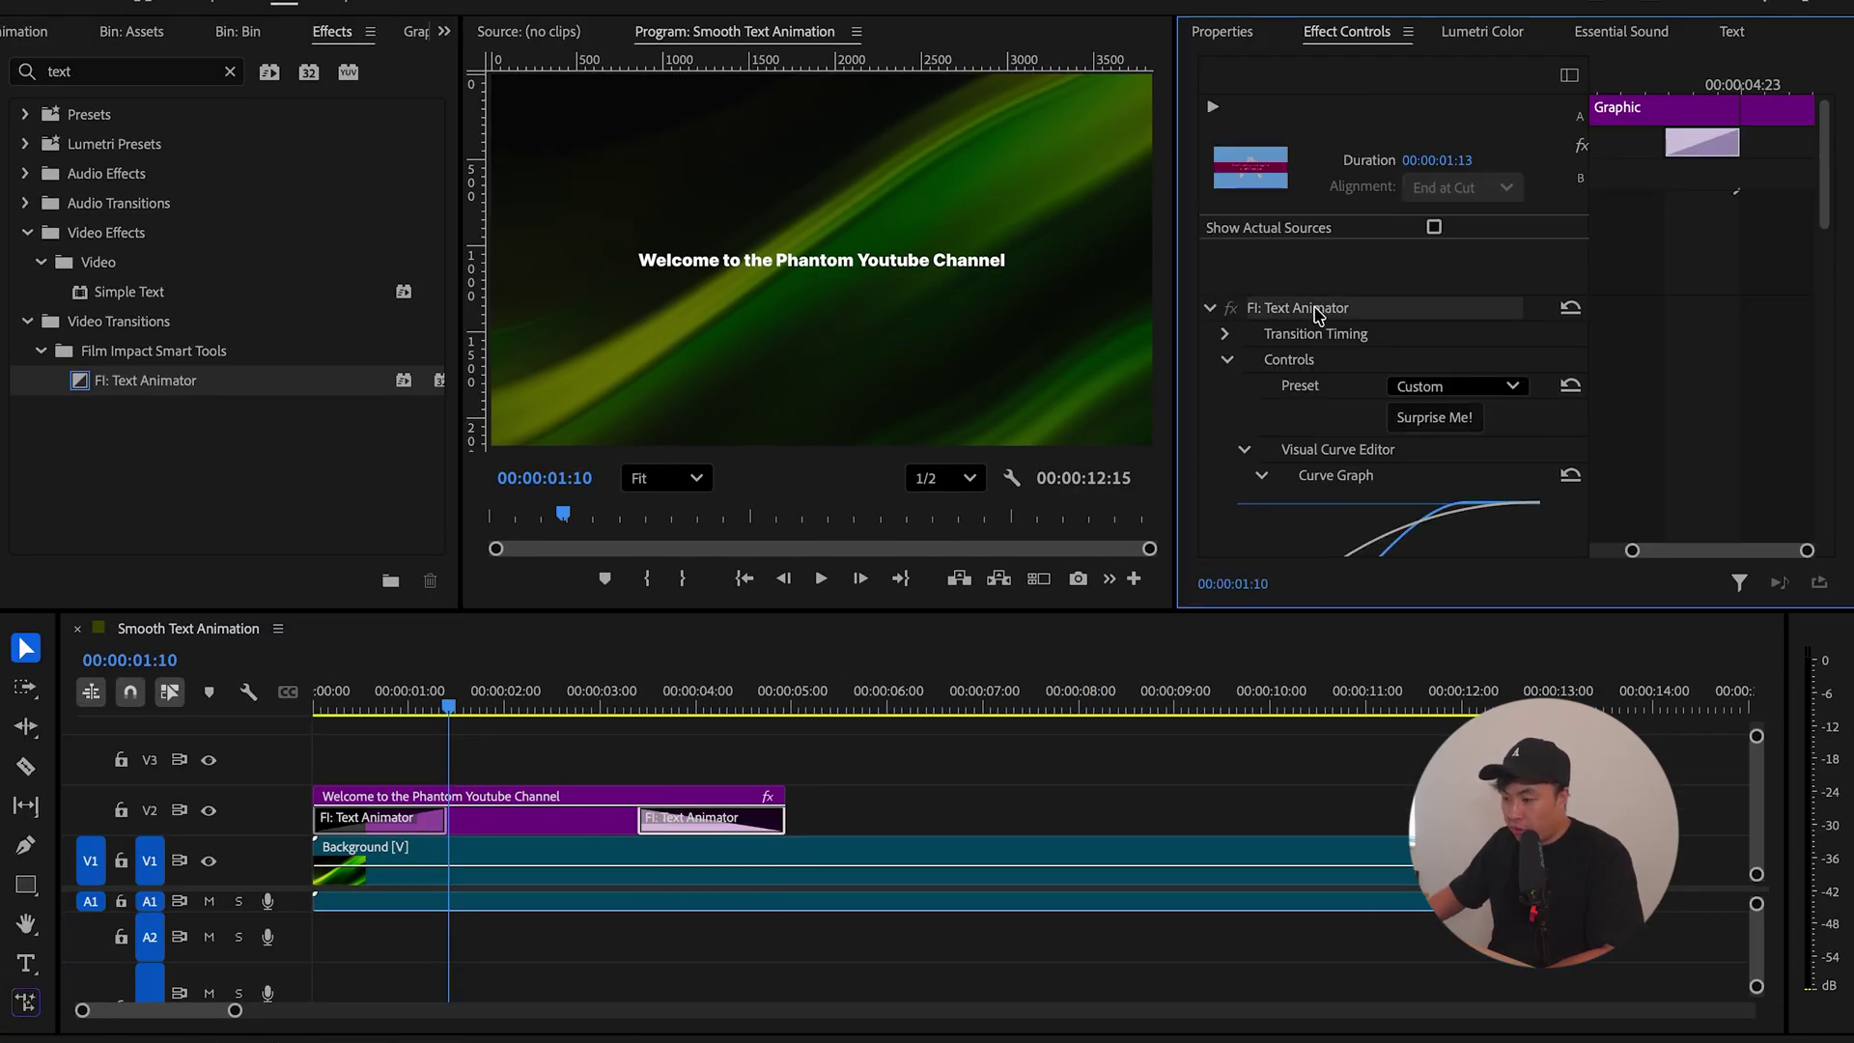
pyautogui.rightClick(1316, 311)
pyautogui.click(1352, 364)
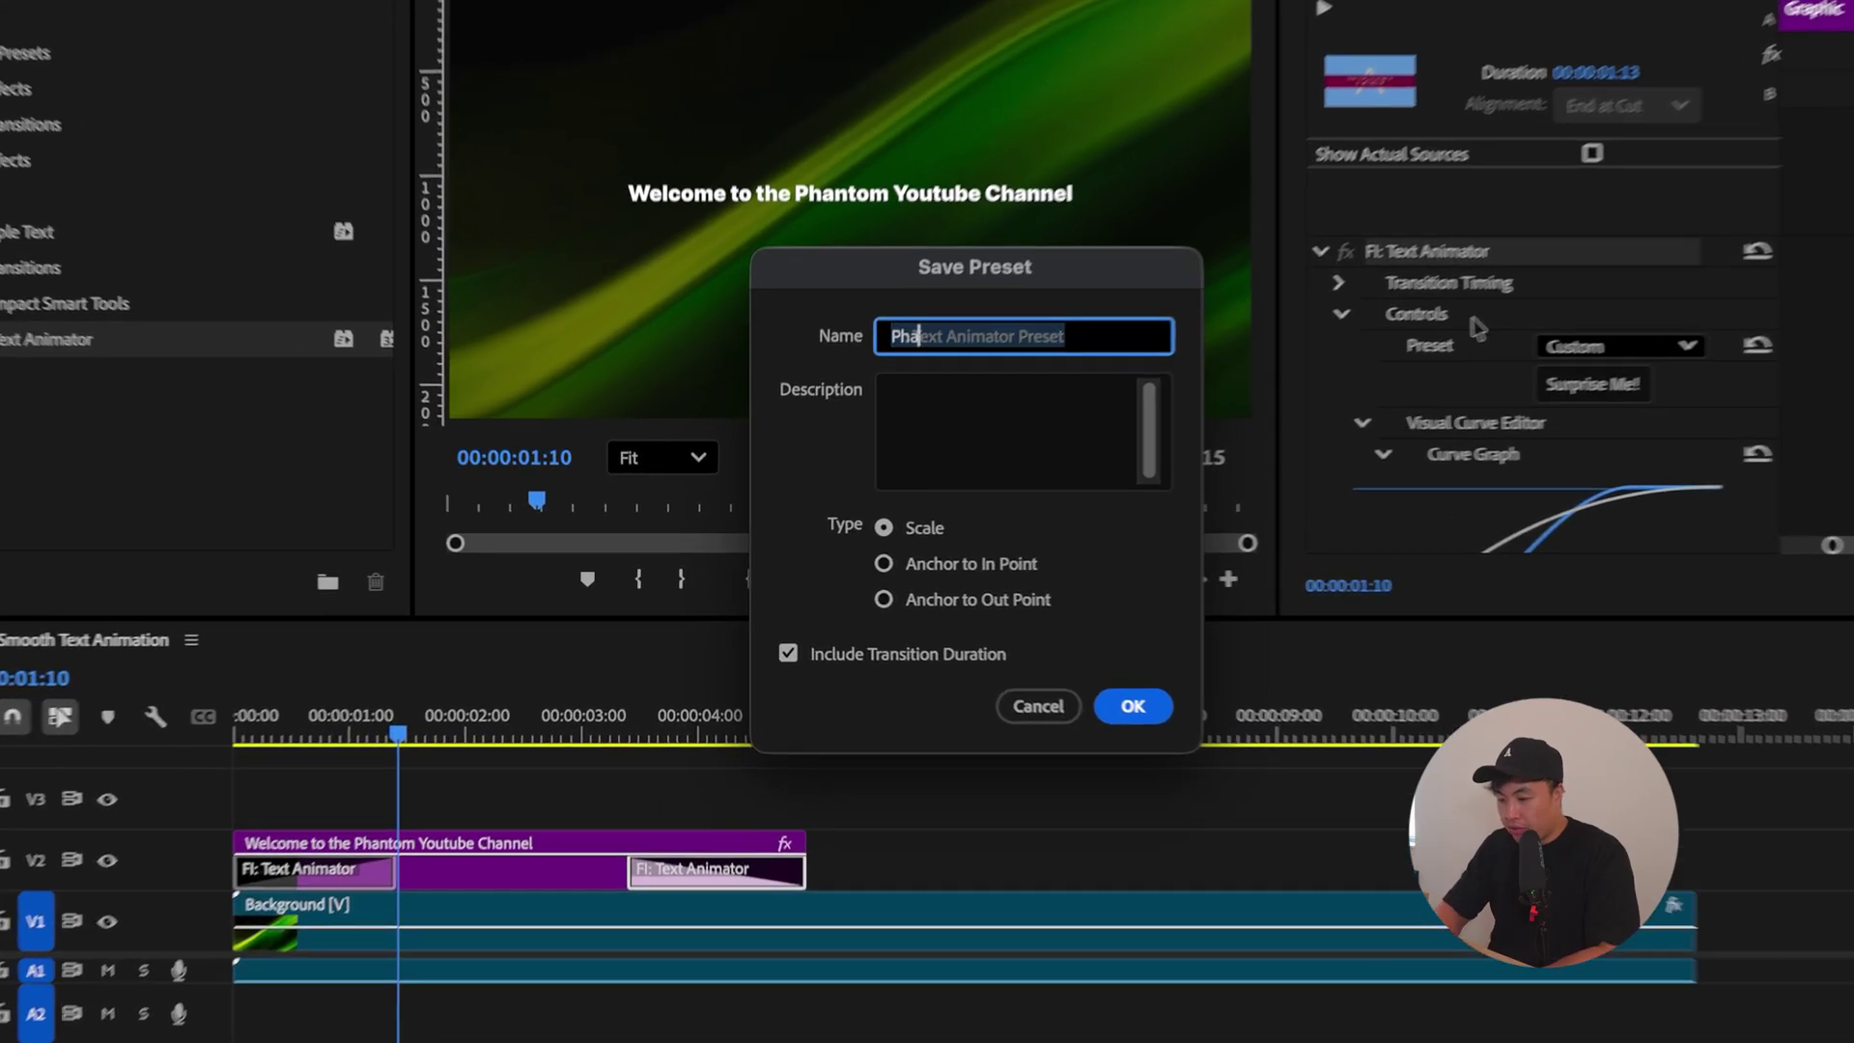
pyautogui.write('Phantom Fade out')
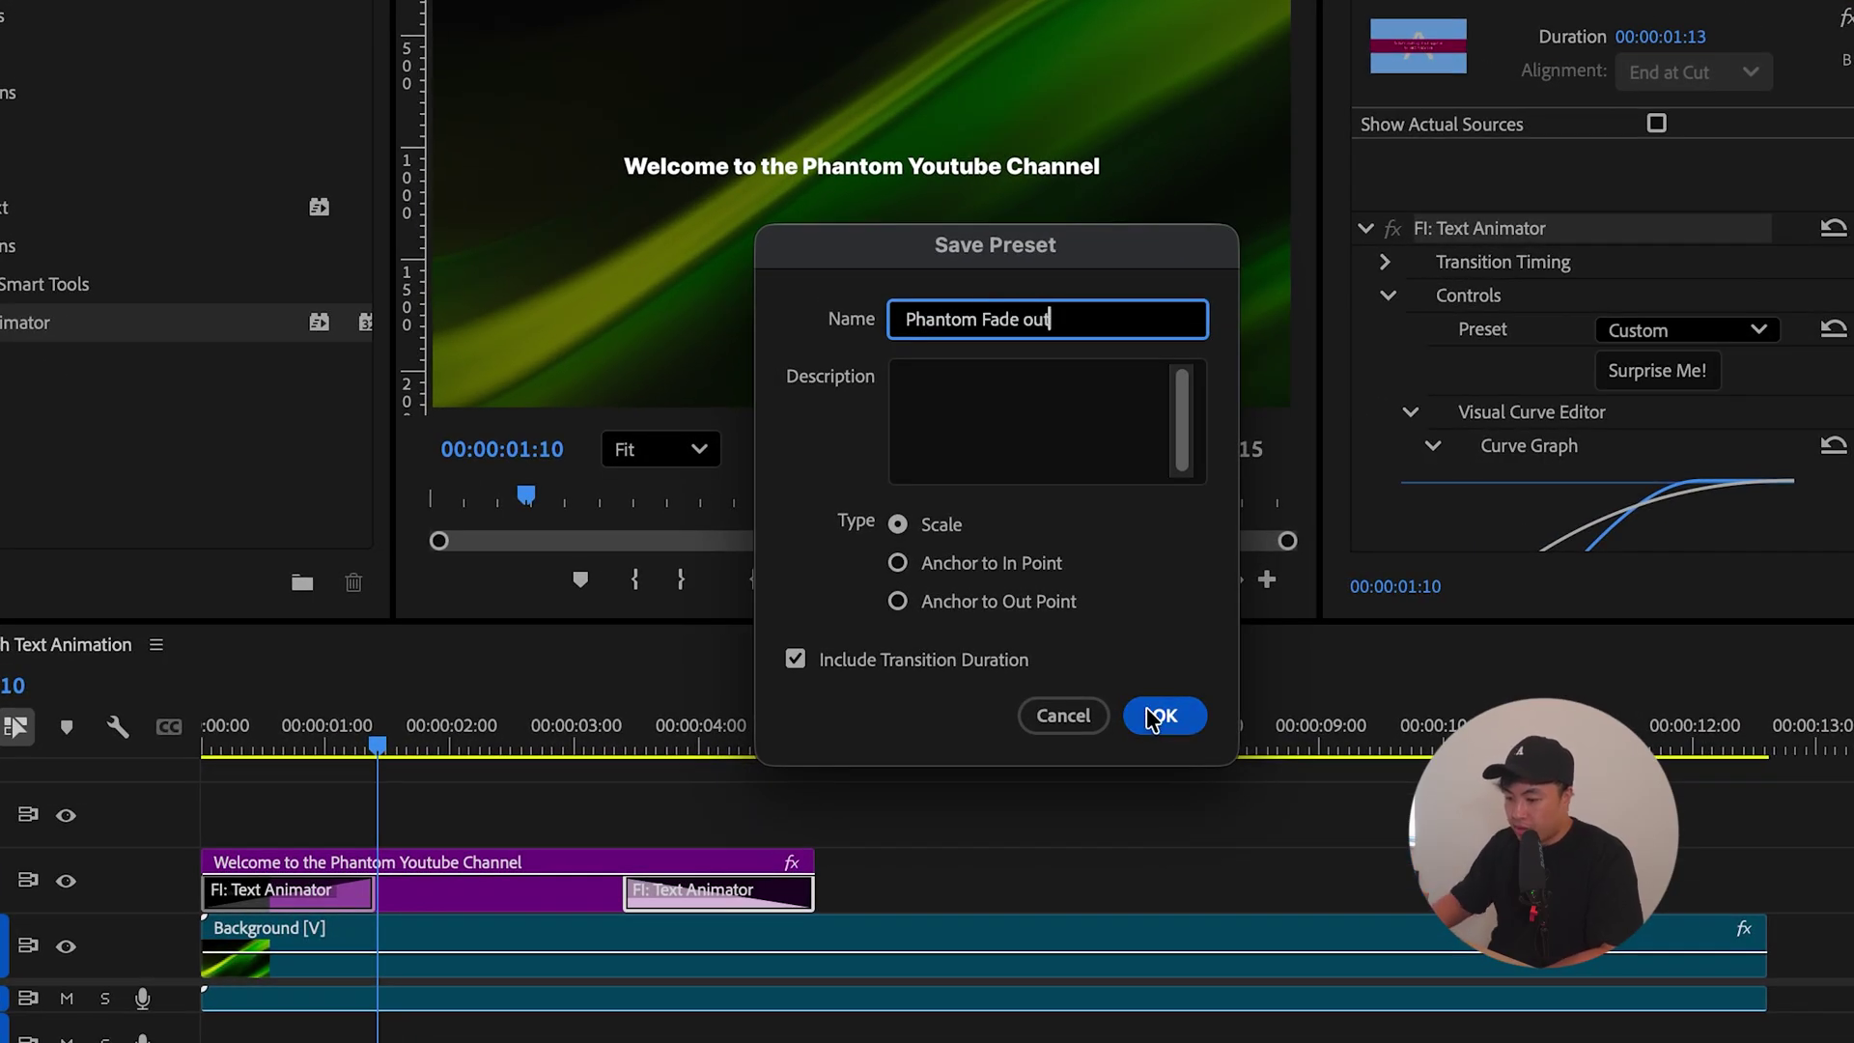
pyautogui.click(1159, 715)
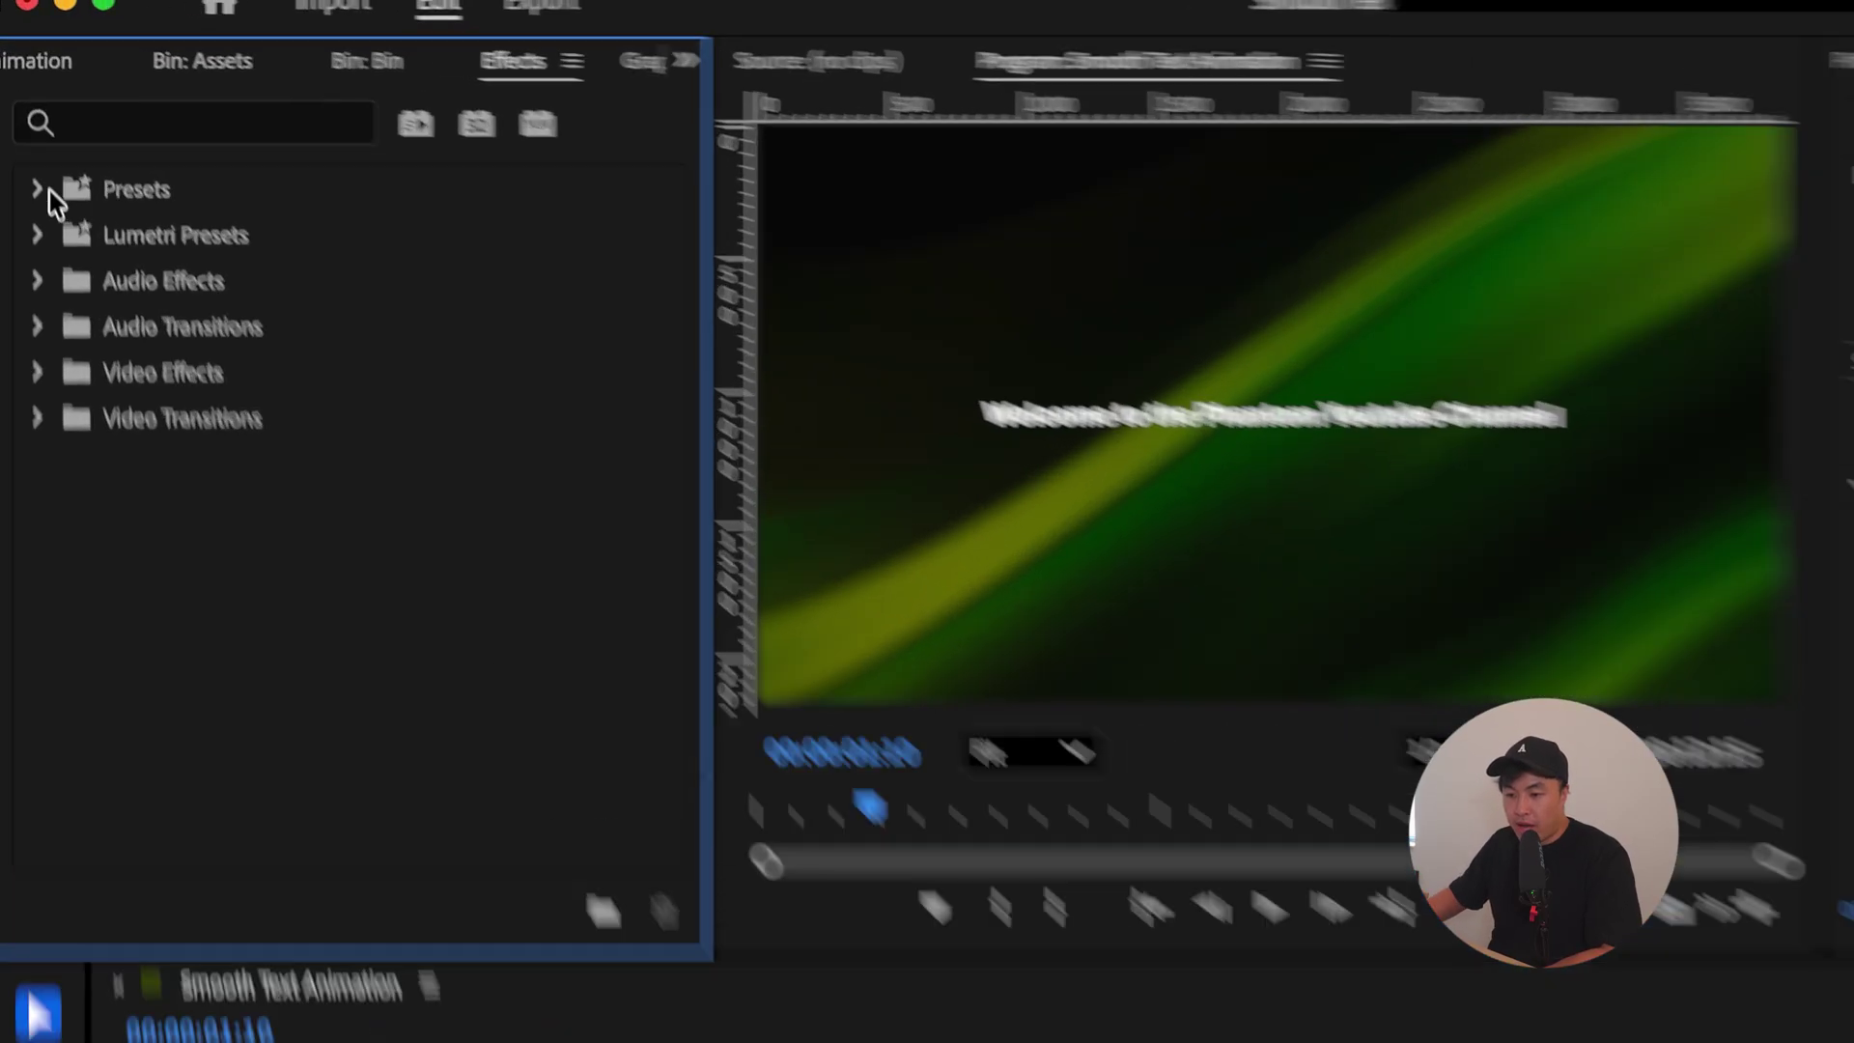
# Step: Expand the Effects Presets folder to list Phantom Fade in and Phantom Fade out
pyautogui.click(24, 114)
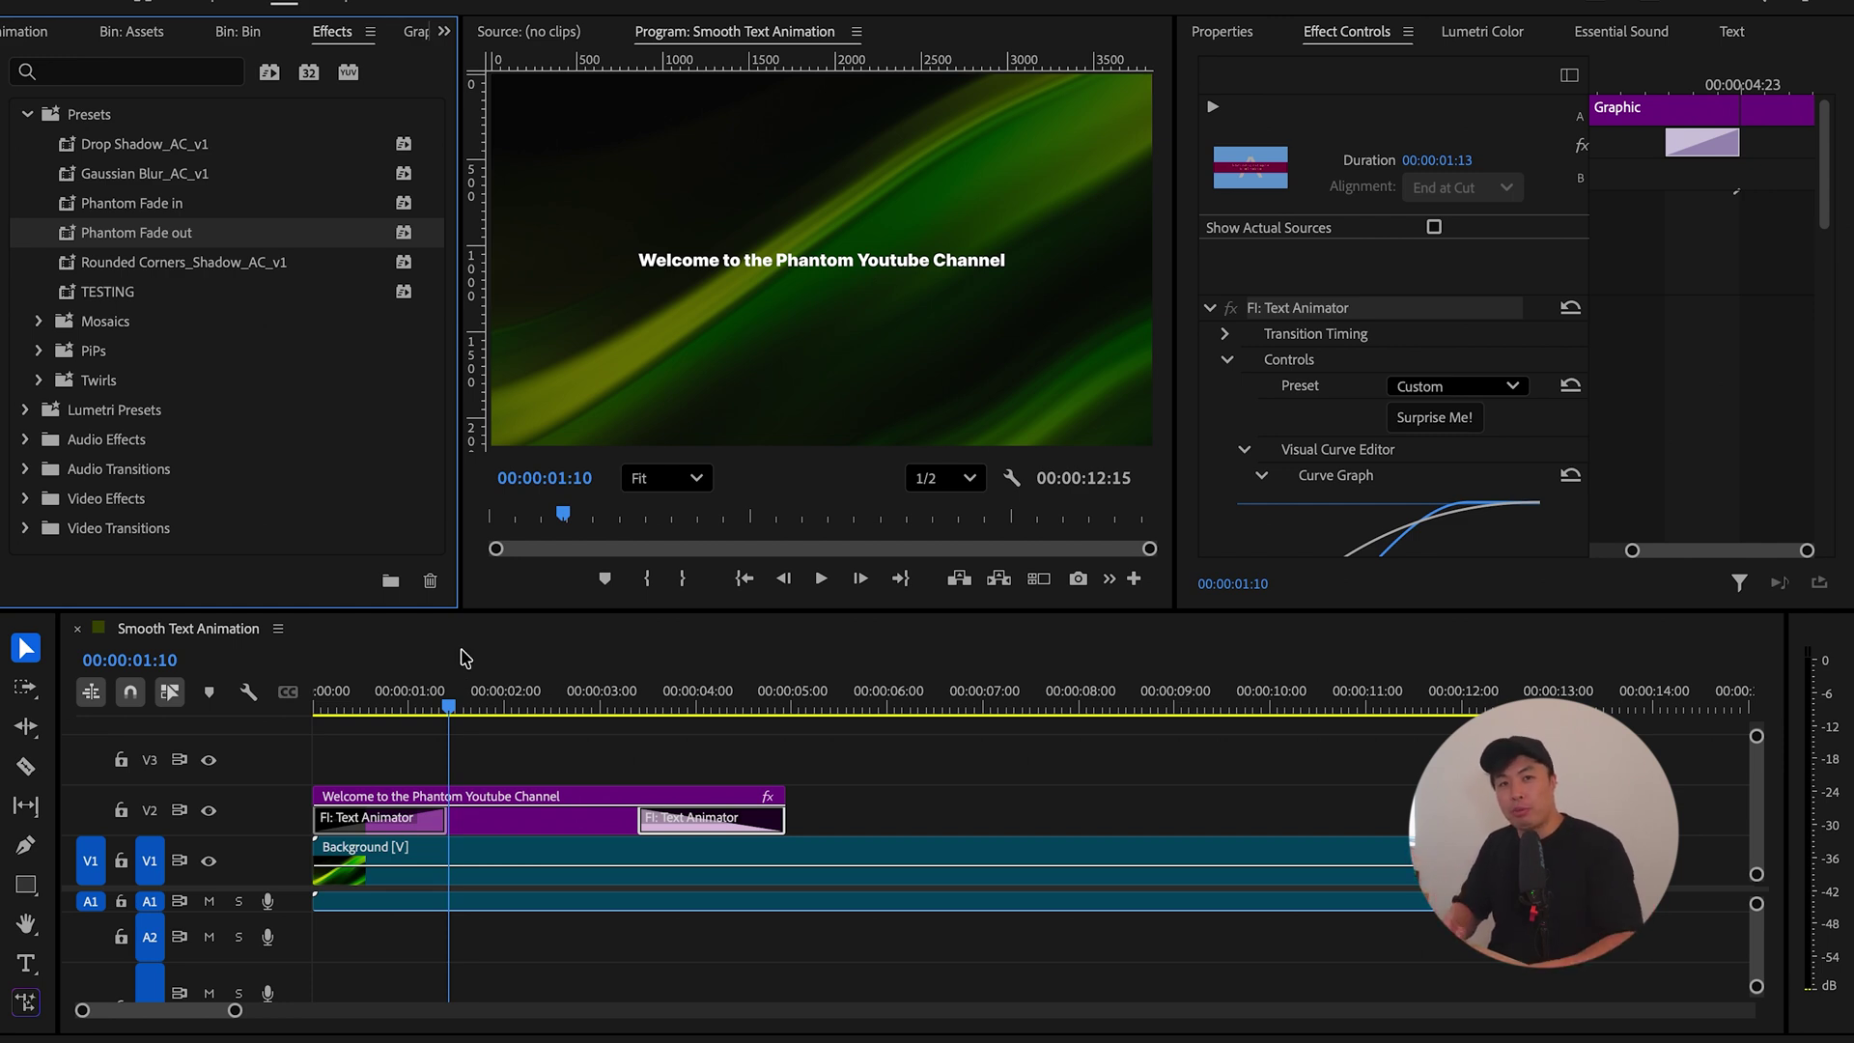
pyautogui.click(587, 703)
pyautogui.click(559, 820)
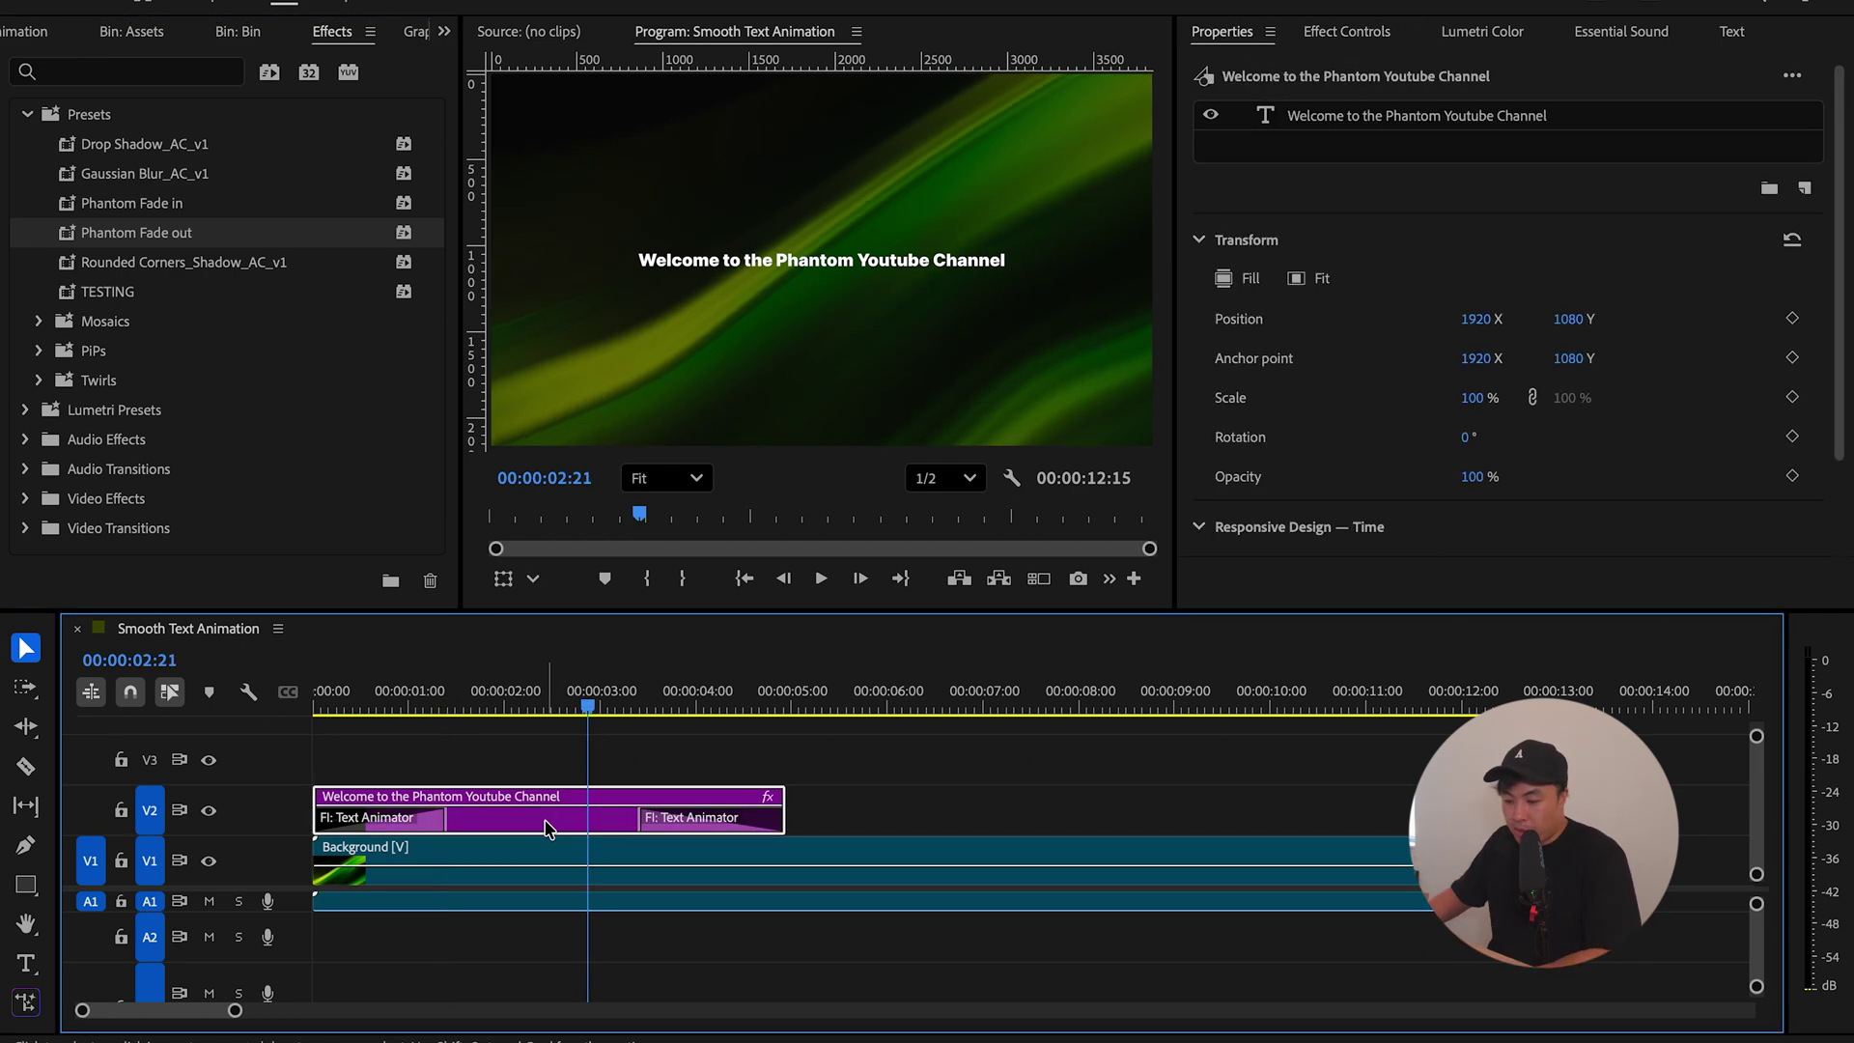
# Step: Duplicate the title onto V3 and V4 and shift the V4 copy's Position Y
pyautogui.moveTo(546, 826); pyautogui.dragTo(1019, 758)
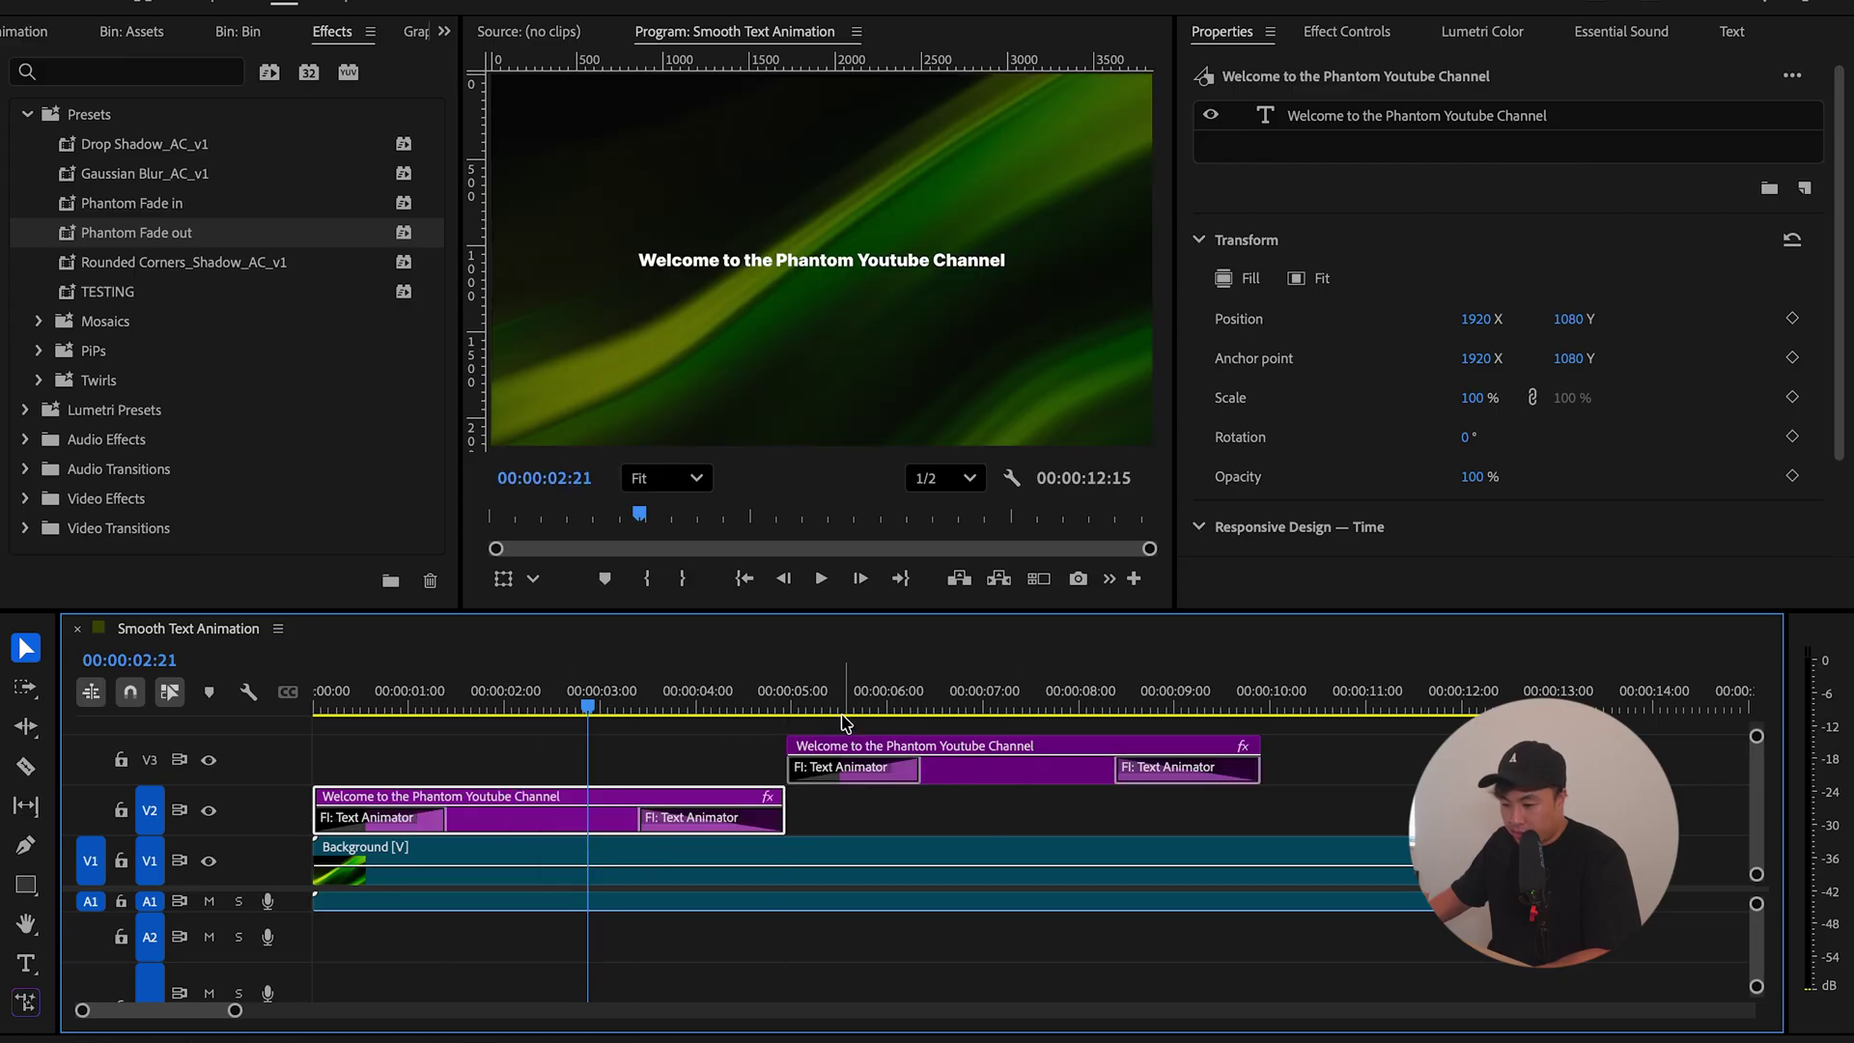
pyautogui.click(951, 681)
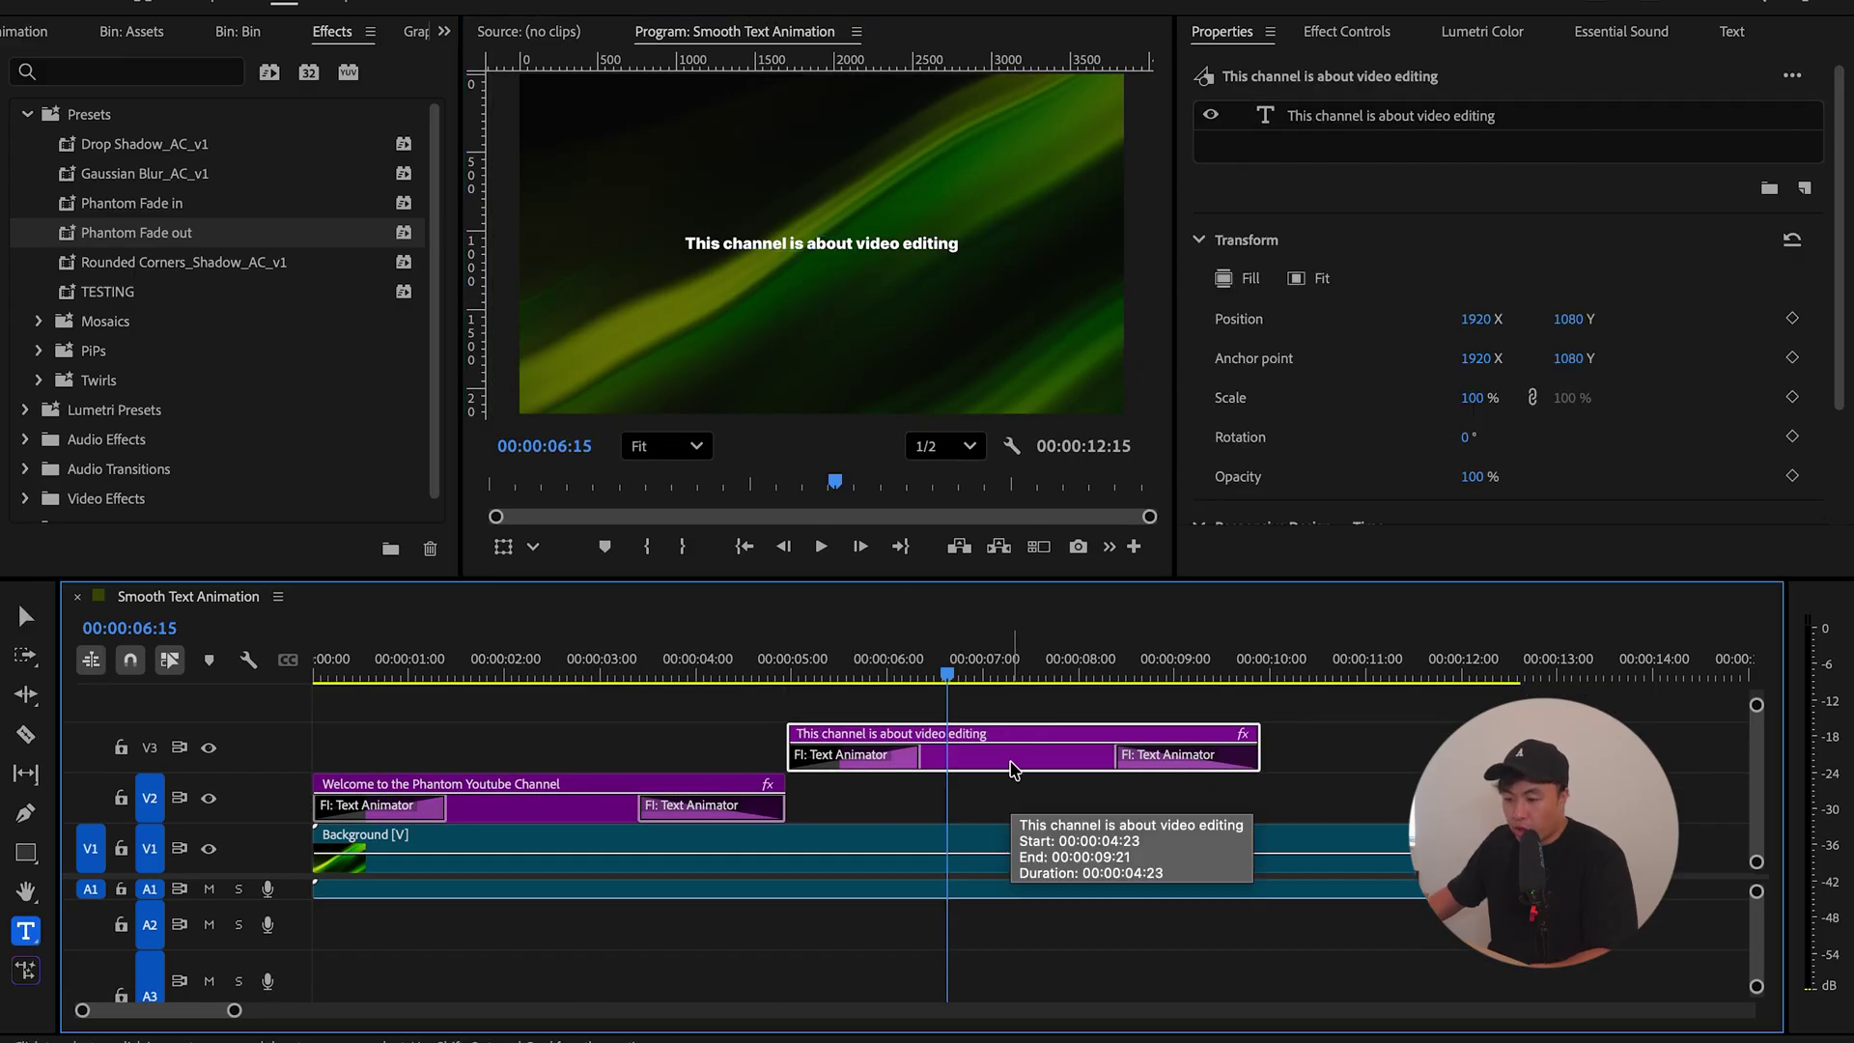
pyautogui.moveTo(1004, 758); pyautogui.dragTo(1004, 703)
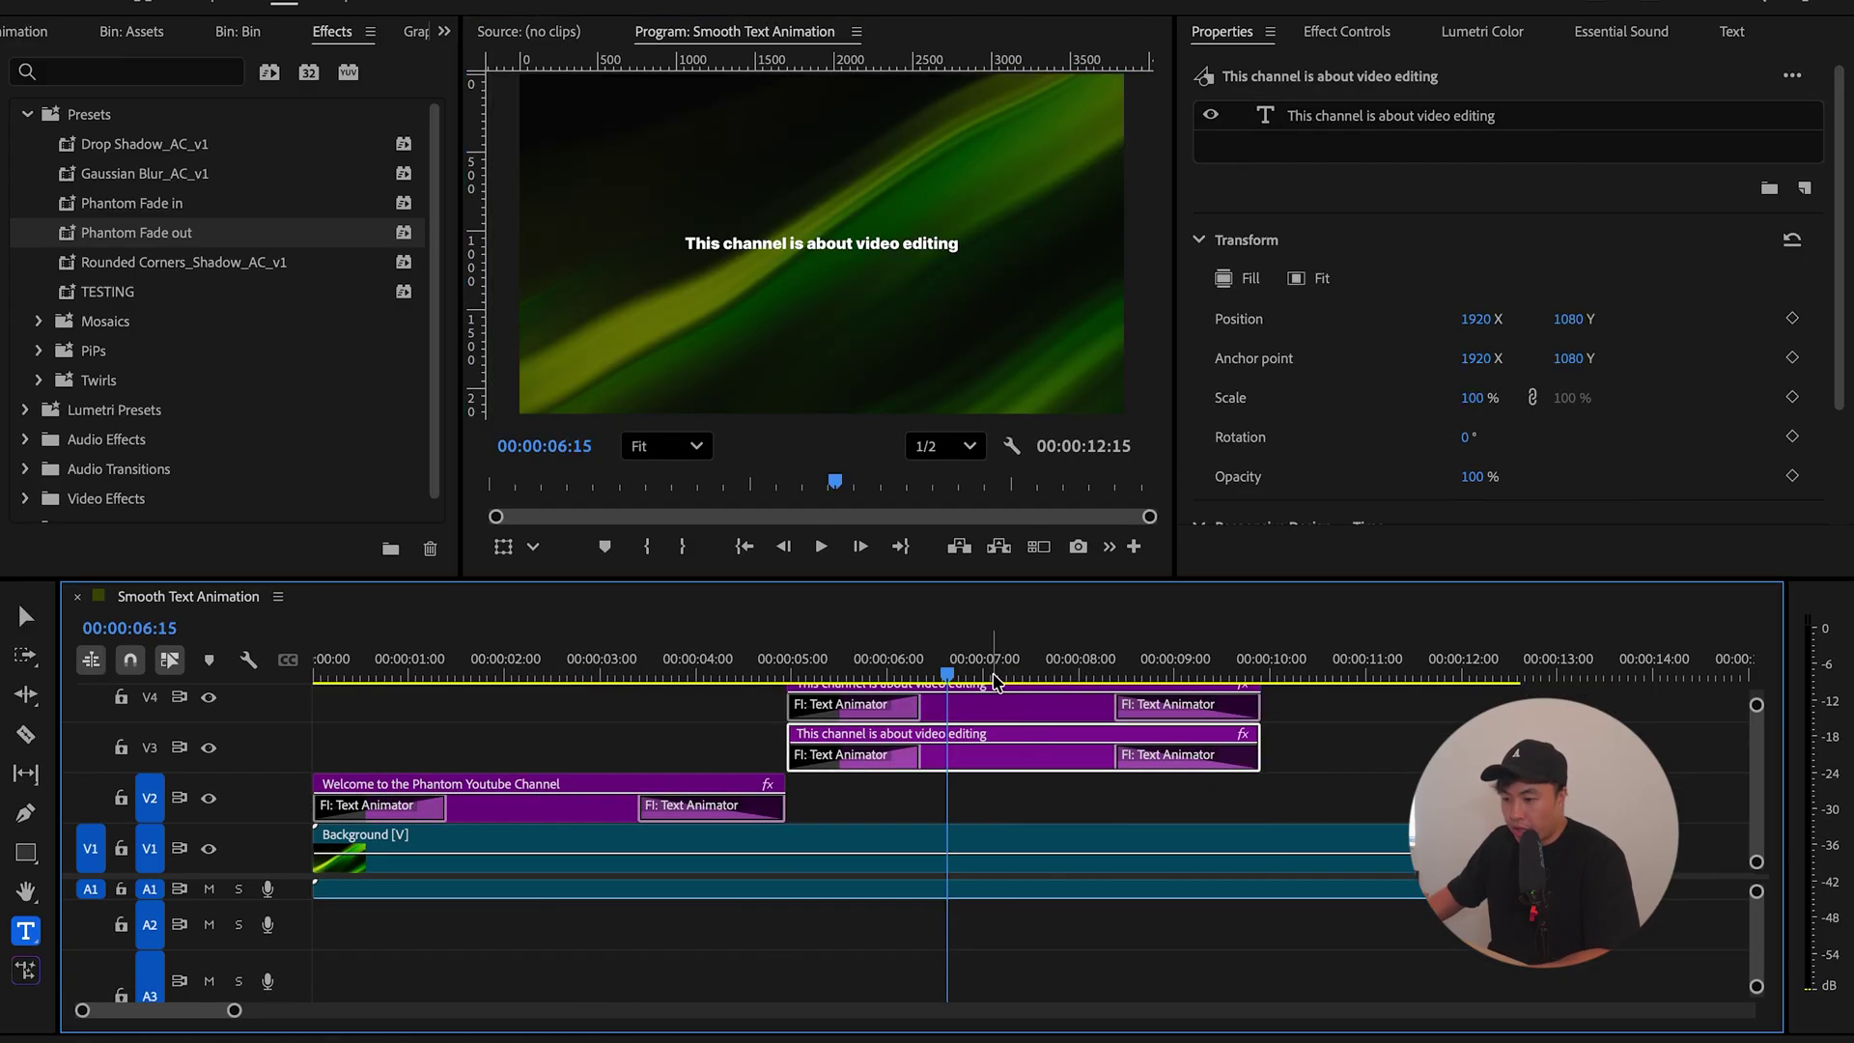
pyautogui.click(995, 676)
pyautogui.click(988, 714)
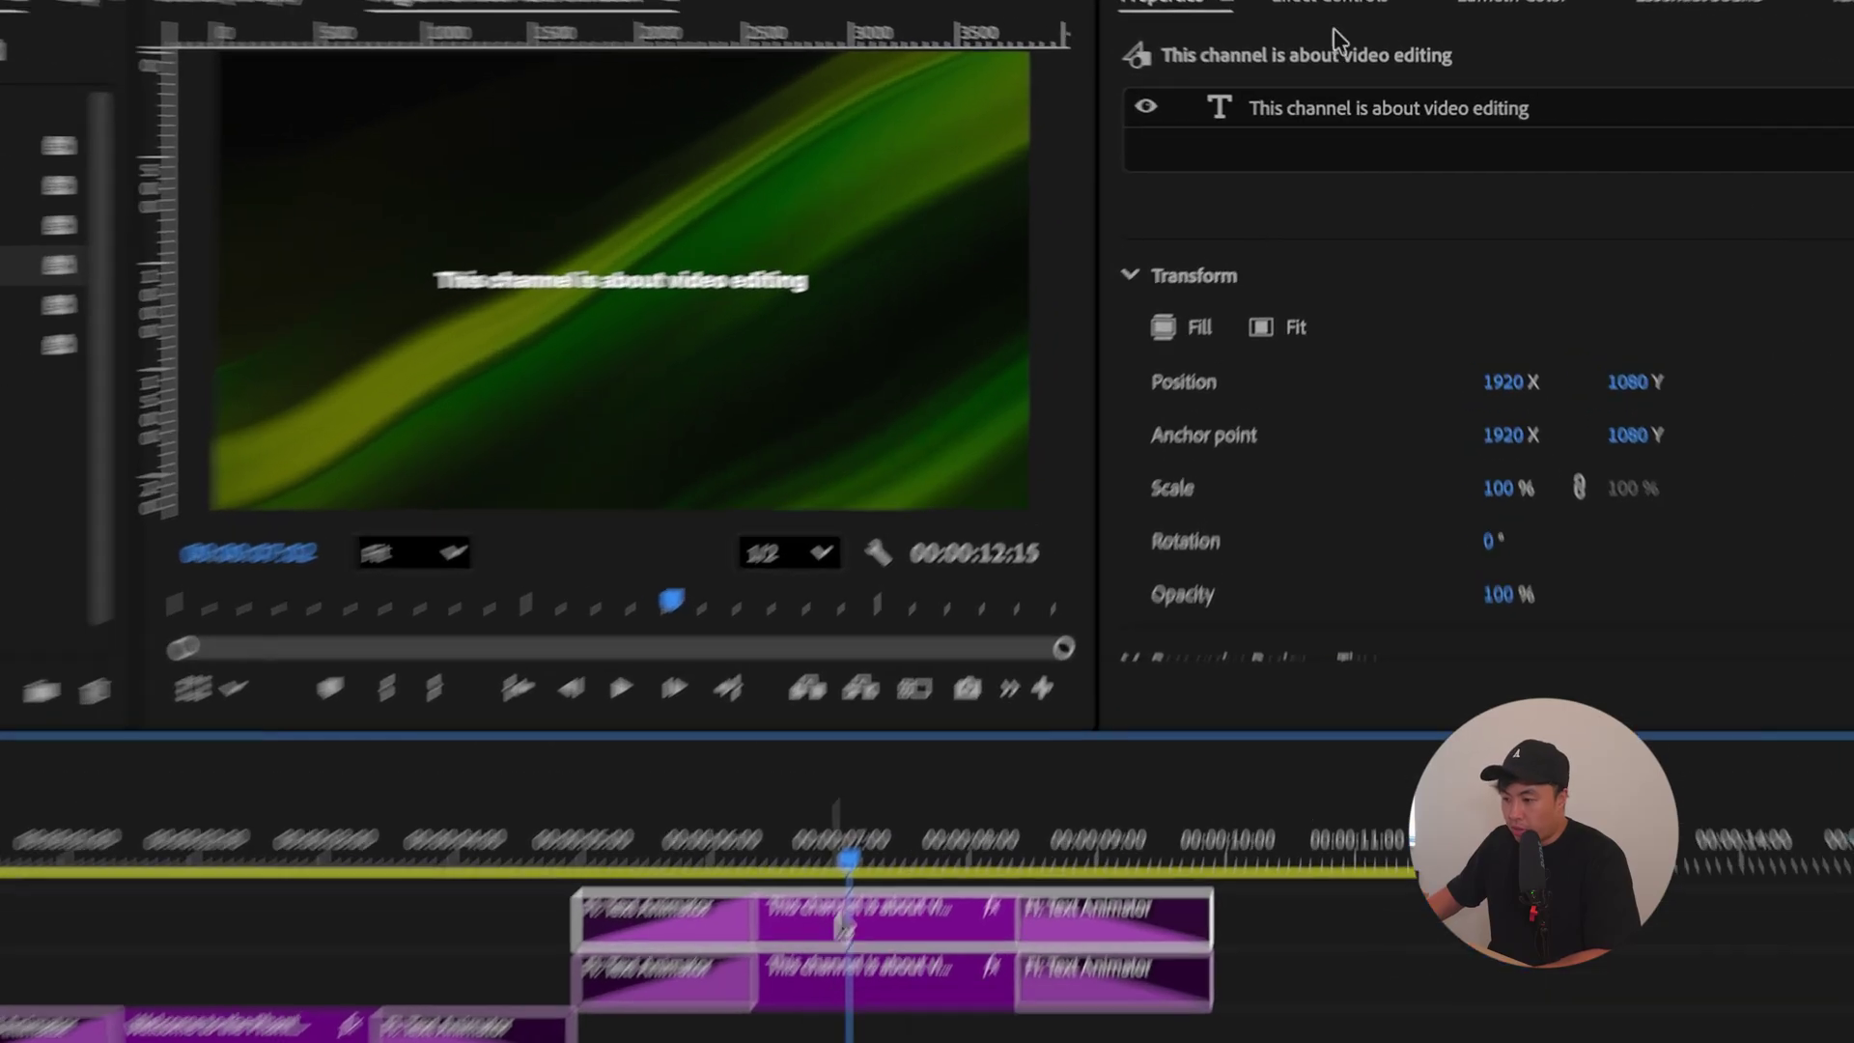
pyautogui.click(1331, 11)
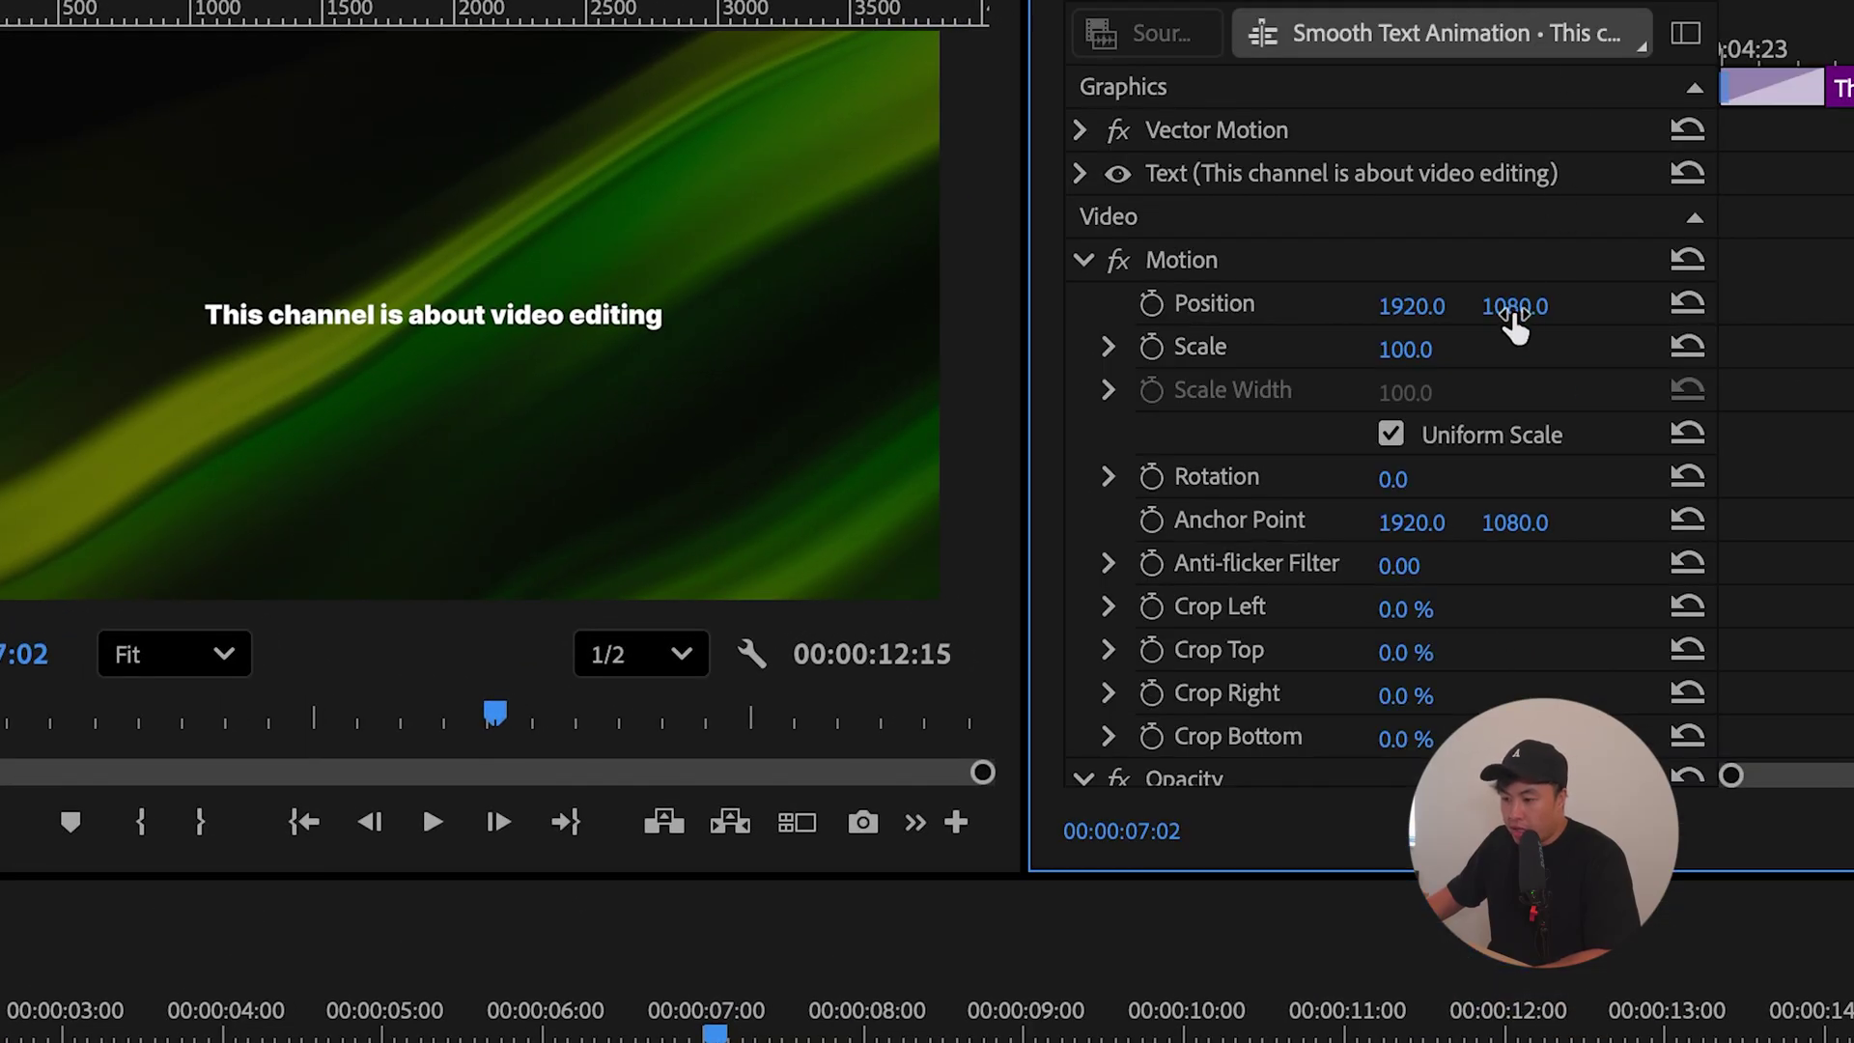
pyautogui.moveTo(1514, 328); pyautogui.dragTo(1524, 311)
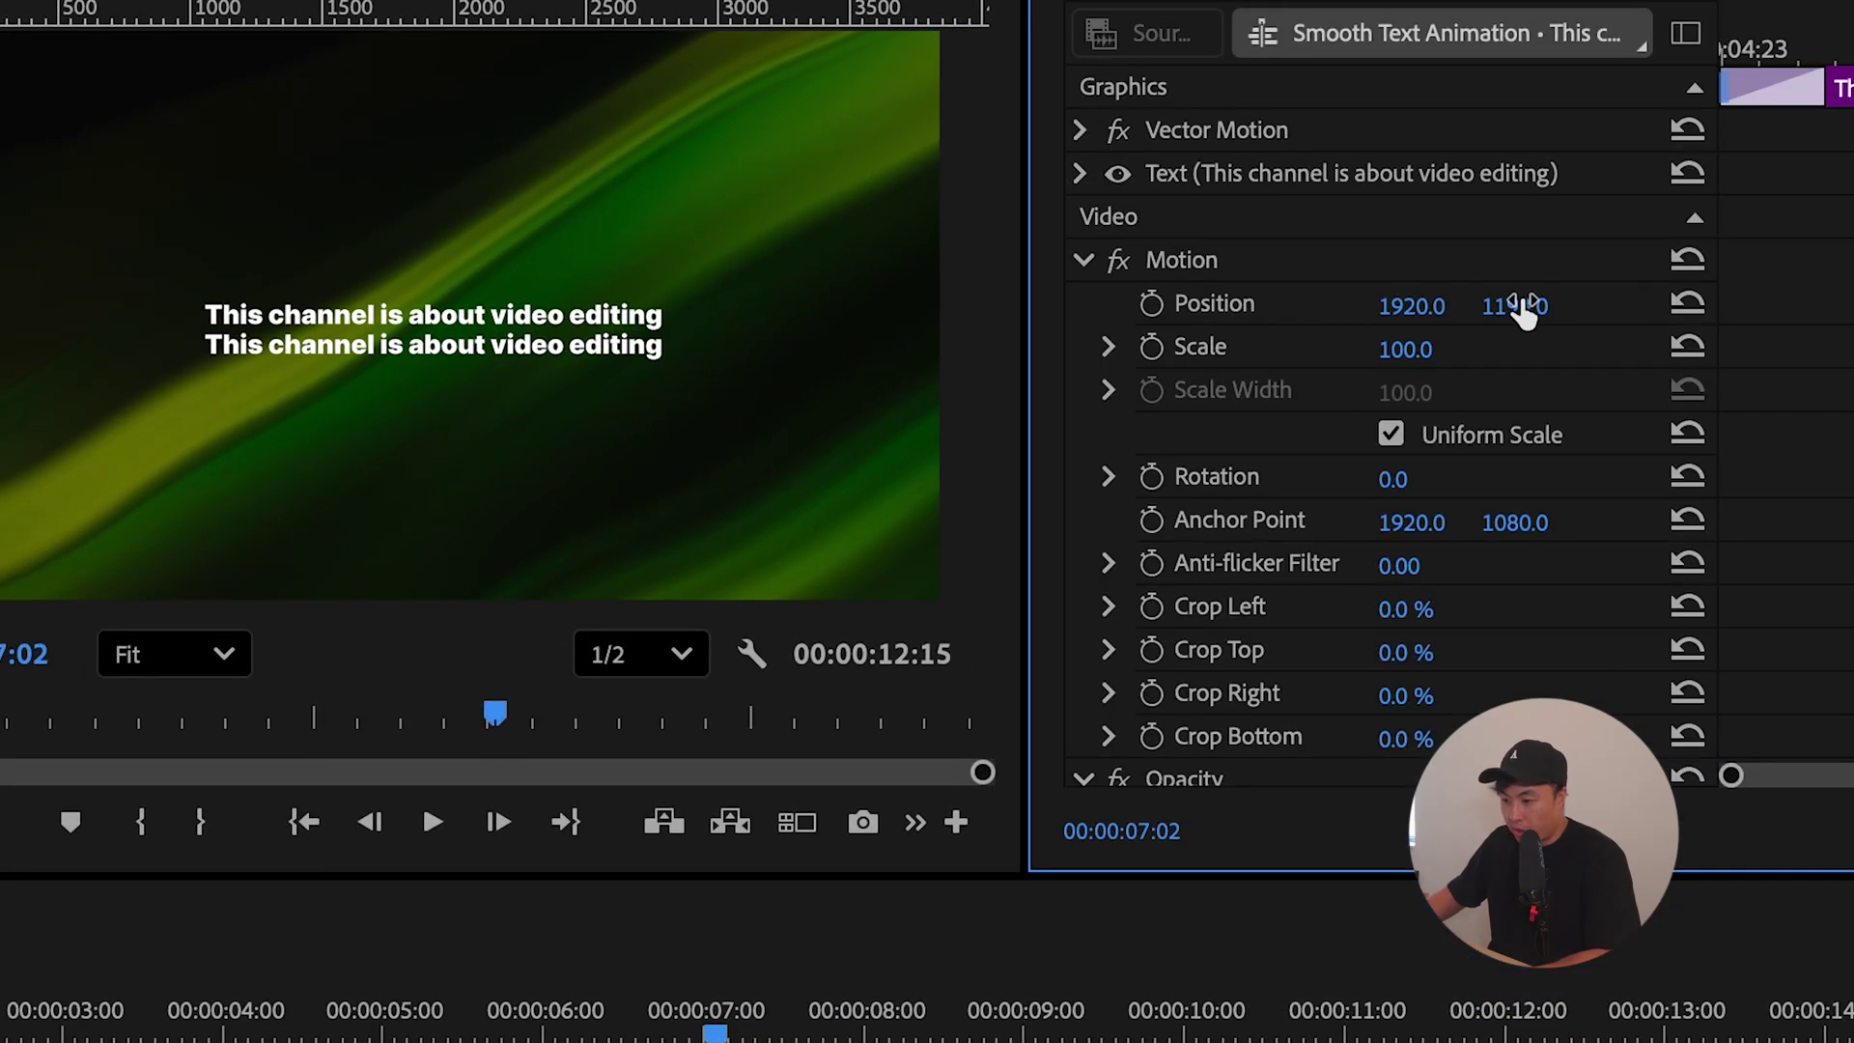
# Step: Change the V4 line to 'using premiere pro and other tools' and centre it horizontally
pyautogui.click(592, 349)
pyautogui.doubleClick(618, 345)
pyautogui.tripleClick(618, 345)
pyautogui.write('using premiere pro and other tools')
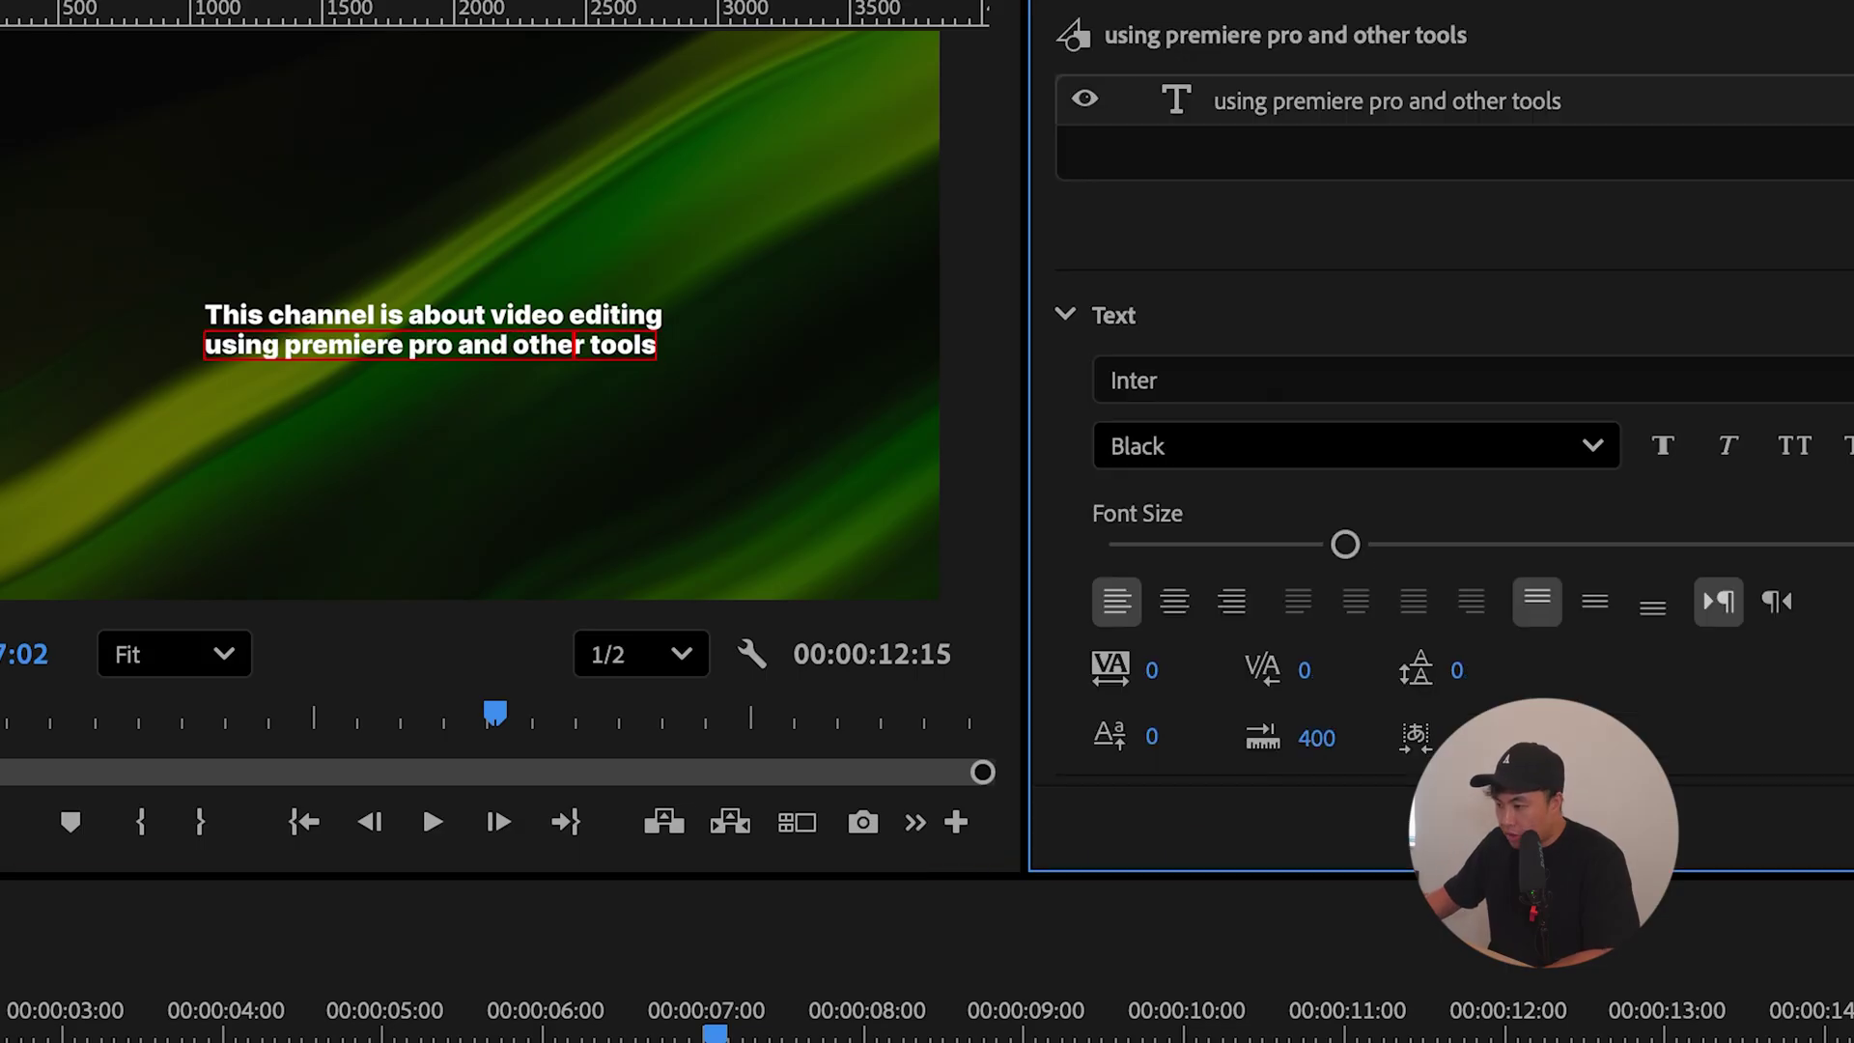
pyautogui.scroll(-10, 1768, 145)
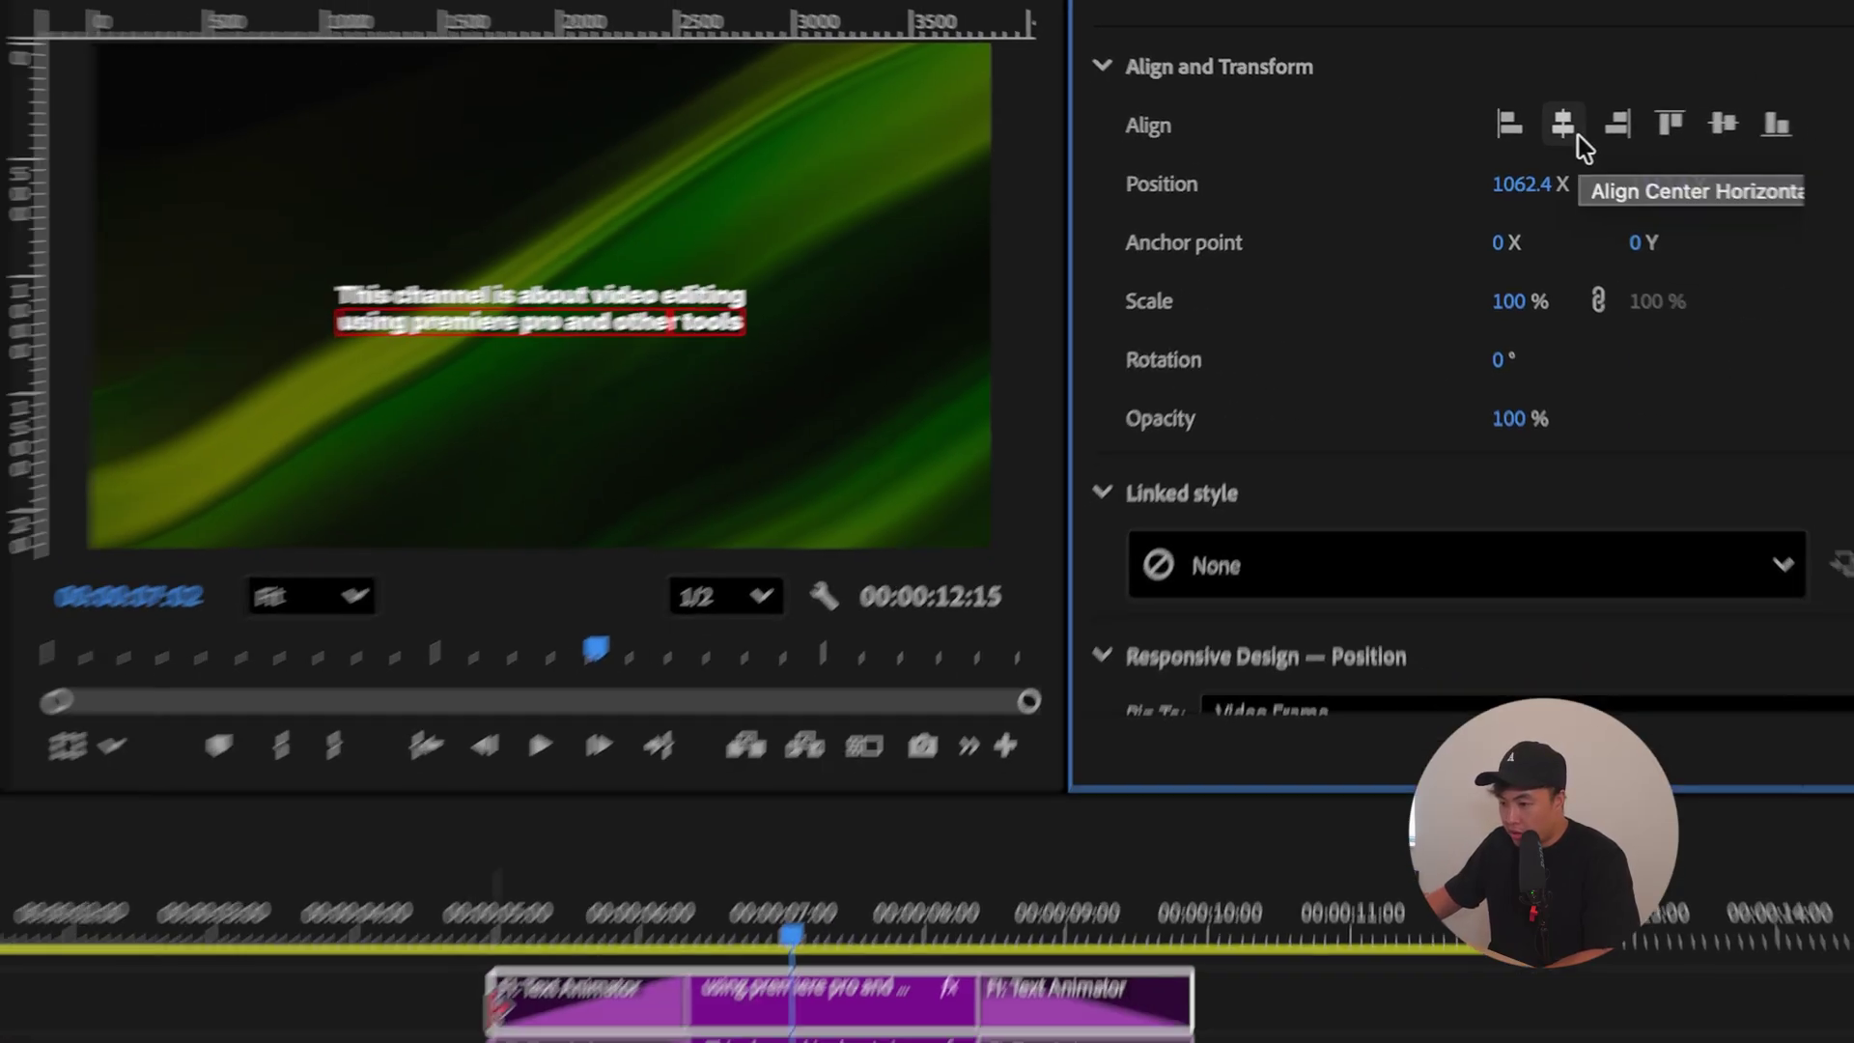
pyautogui.click(1600, 135)
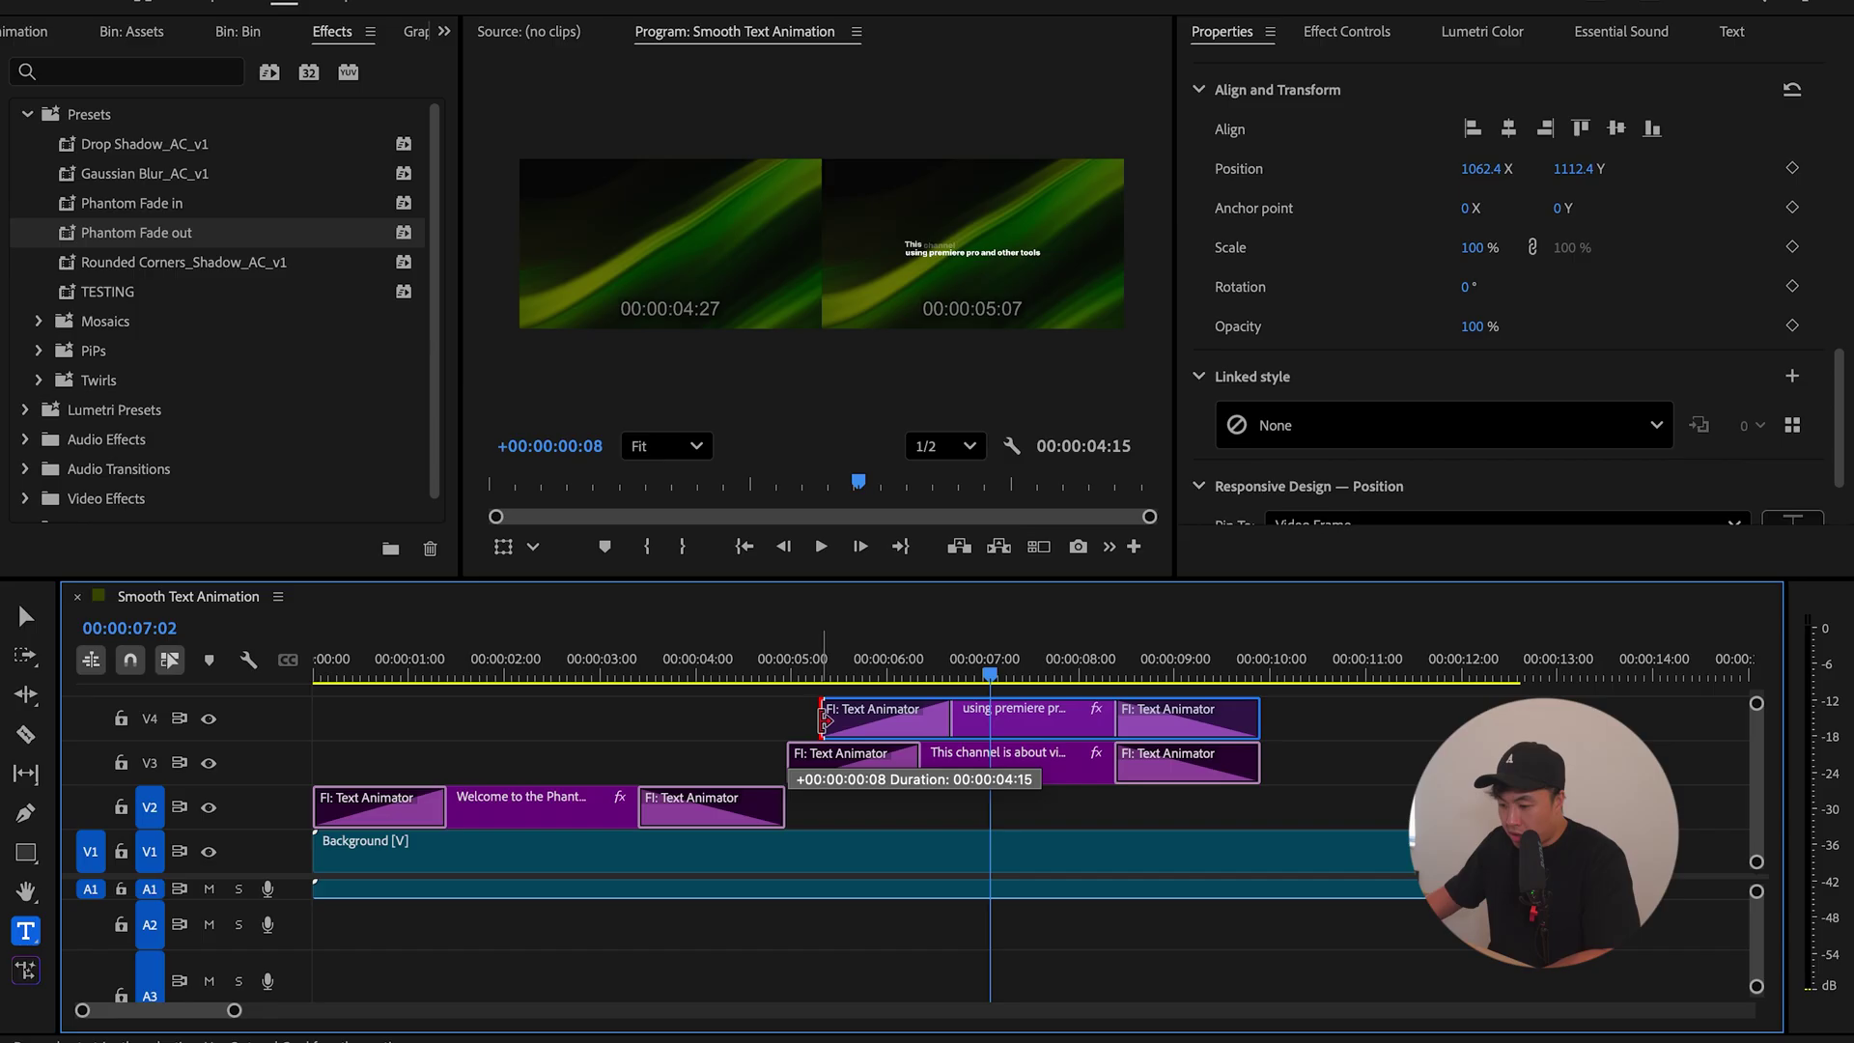
# Step: Trim 8 frames off the start of the V4 title so the second line enters later
pyautogui.moveTo(894, 716); pyautogui.dragTo(894, 715)
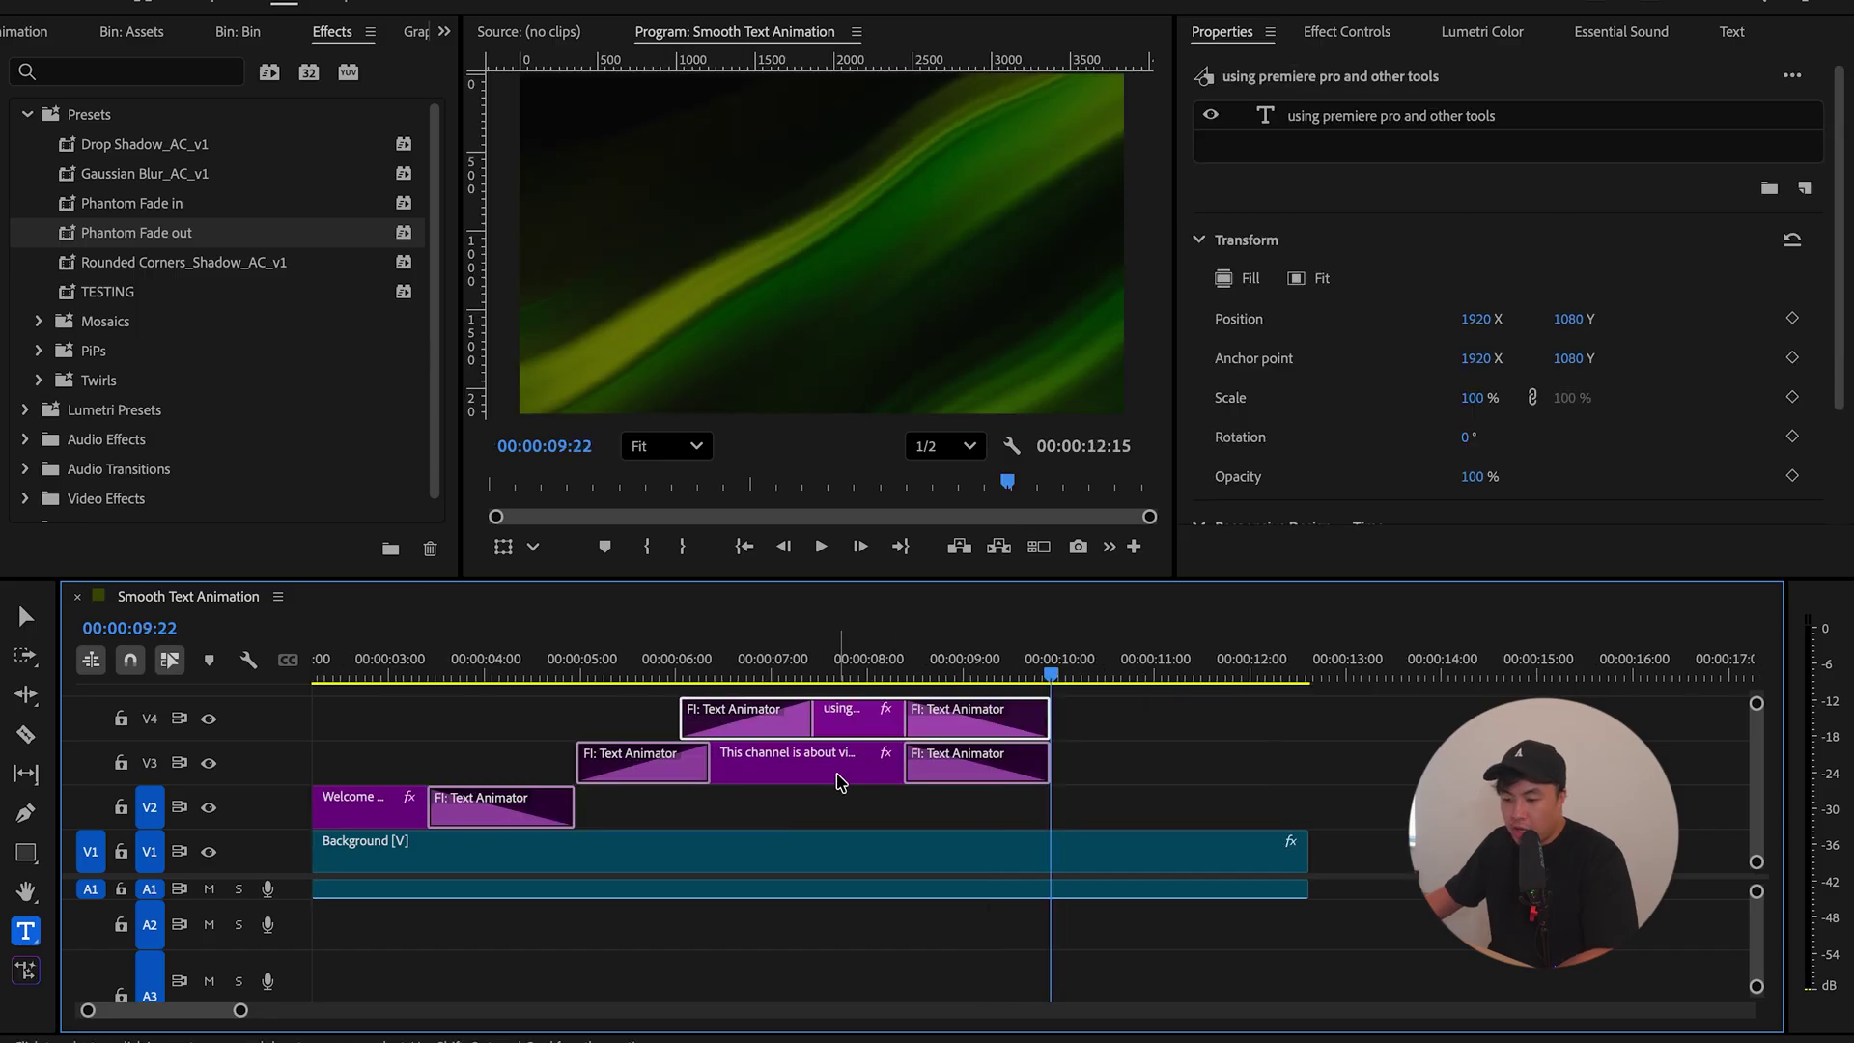
# Step: Place a copy of the second title on V2 just after 9:22
pyautogui.moveTo(838, 782); pyautogui.dragTo(1241, 819)
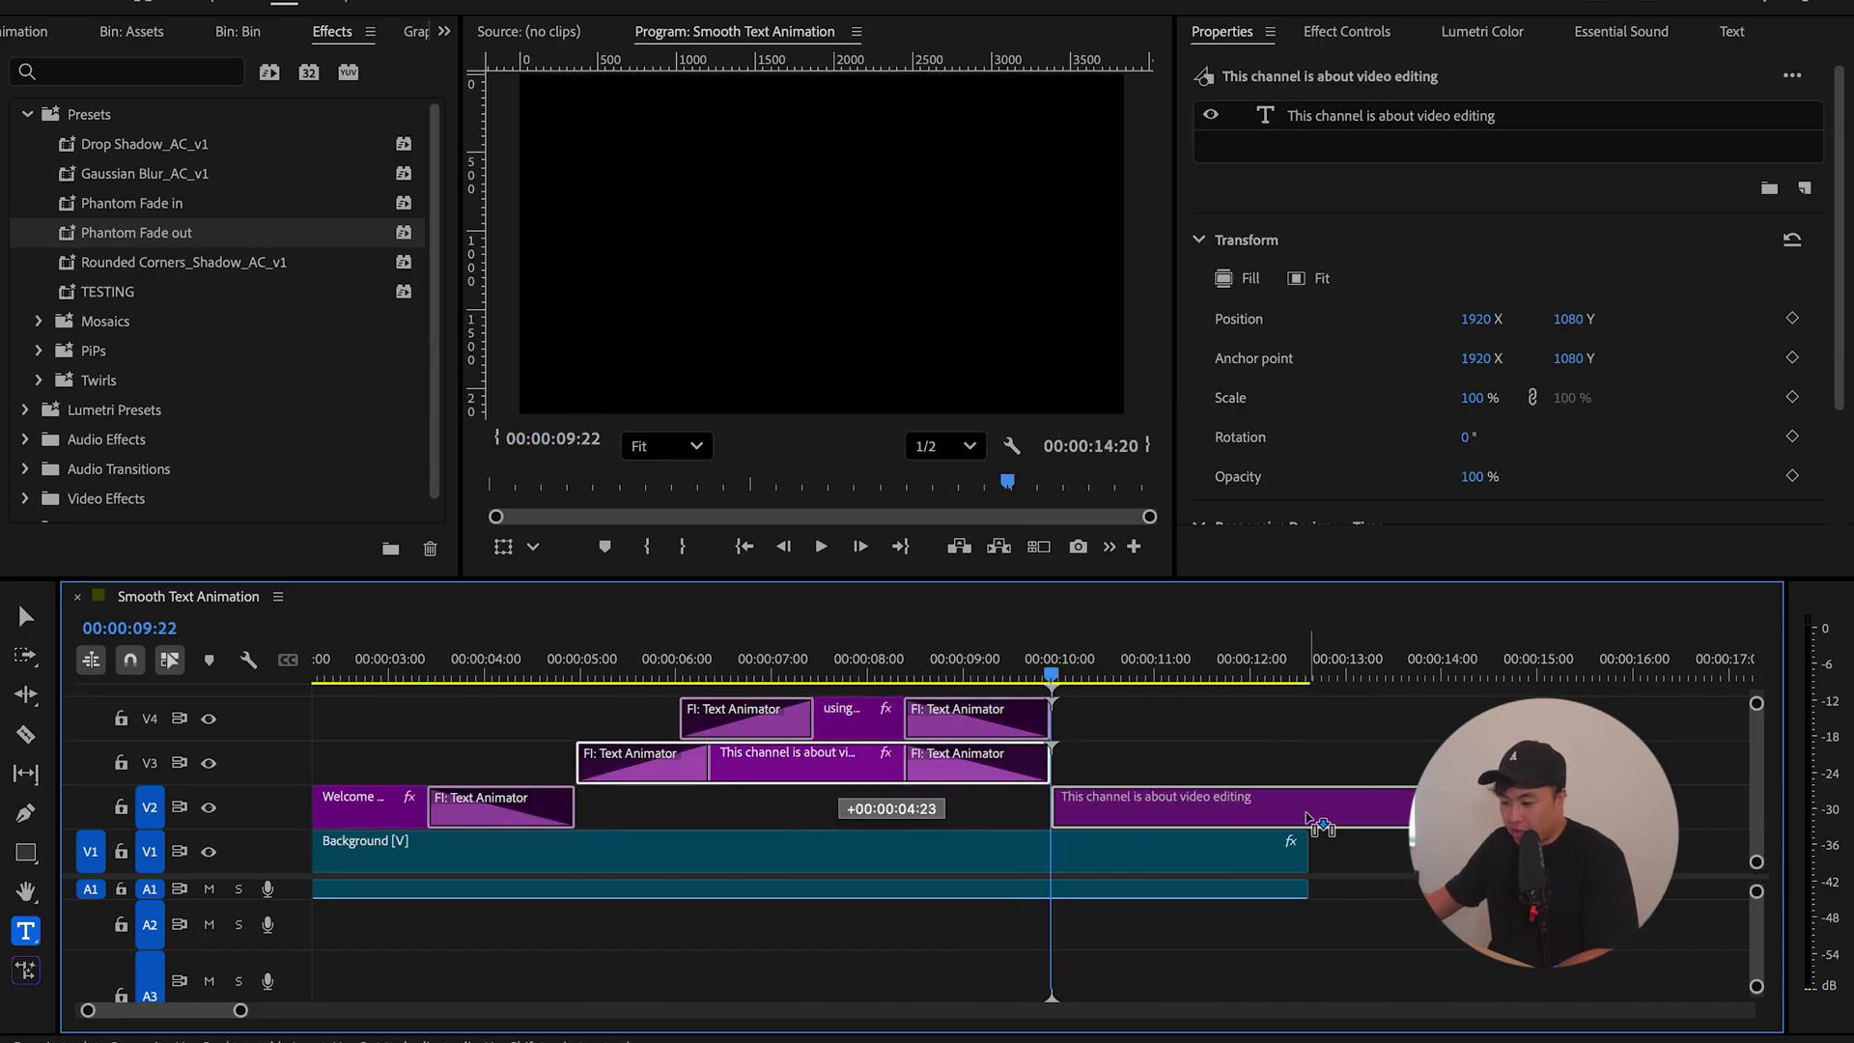